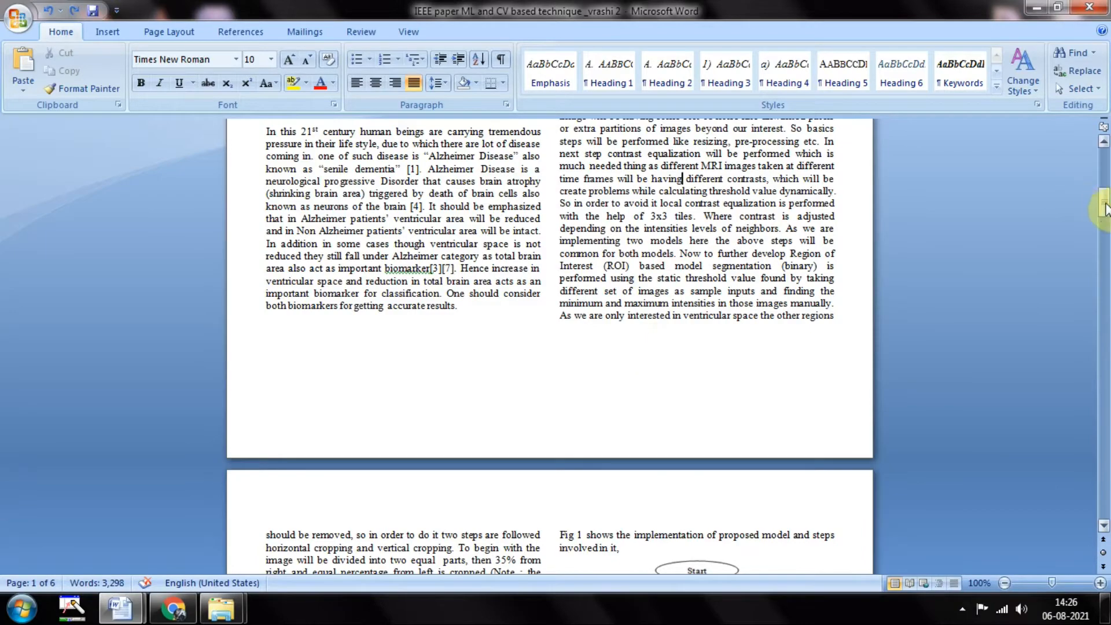
- Look through the finished IEEE paper, switch to the Conference-template-A4 document and view its title and author area
{"action": "left_click_drag", "start_coordinate": [1106, 204], "coordinate": [1106, 358]}
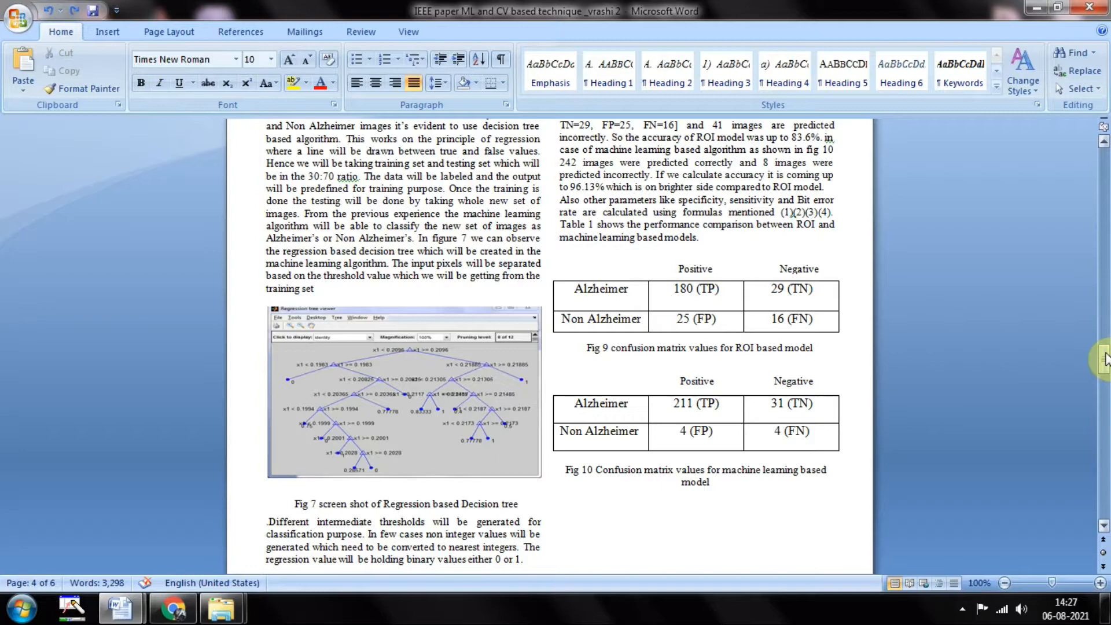
{"action": "left_click_drag", "start_coordinate": [1106, 359], "coordinate": [1106, 368]}
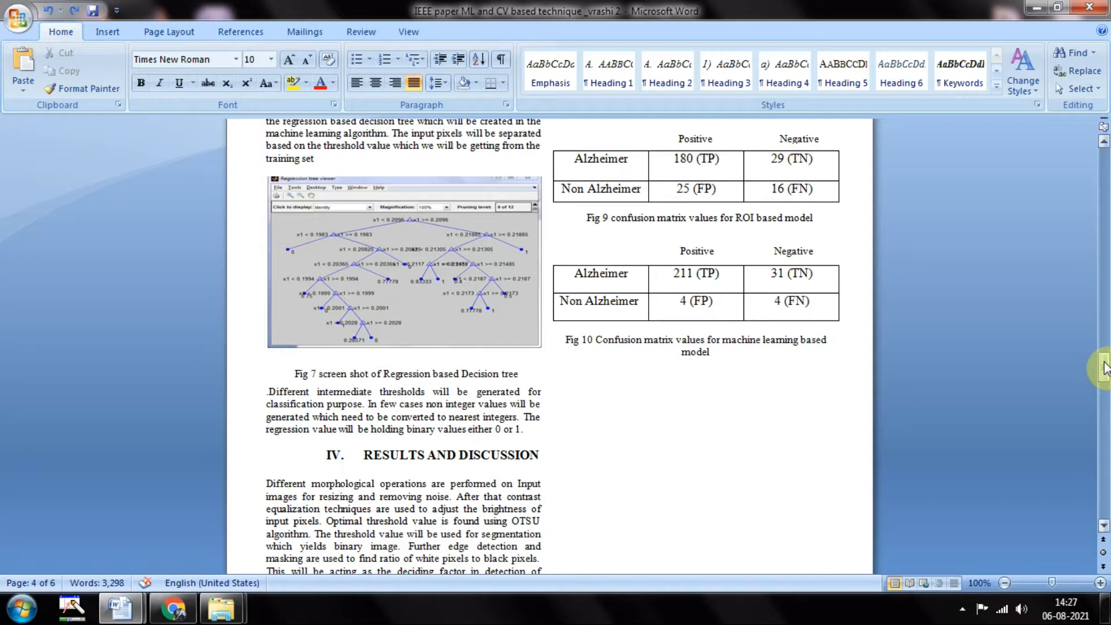
{"action": "left_click_drag", "start_coordinate": [1104, 366], "coordinate": [1105, 182]}
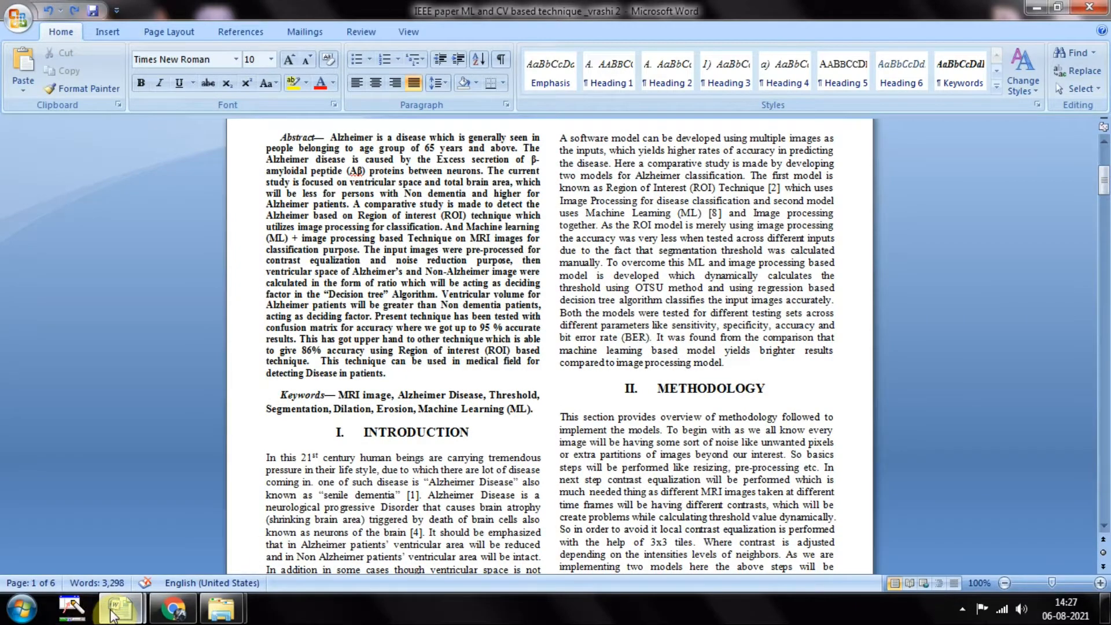
{"action": "mouse_move", "coordinate": [120, 608]}
{"action": "left_click", "coordinate": [260, 532]}
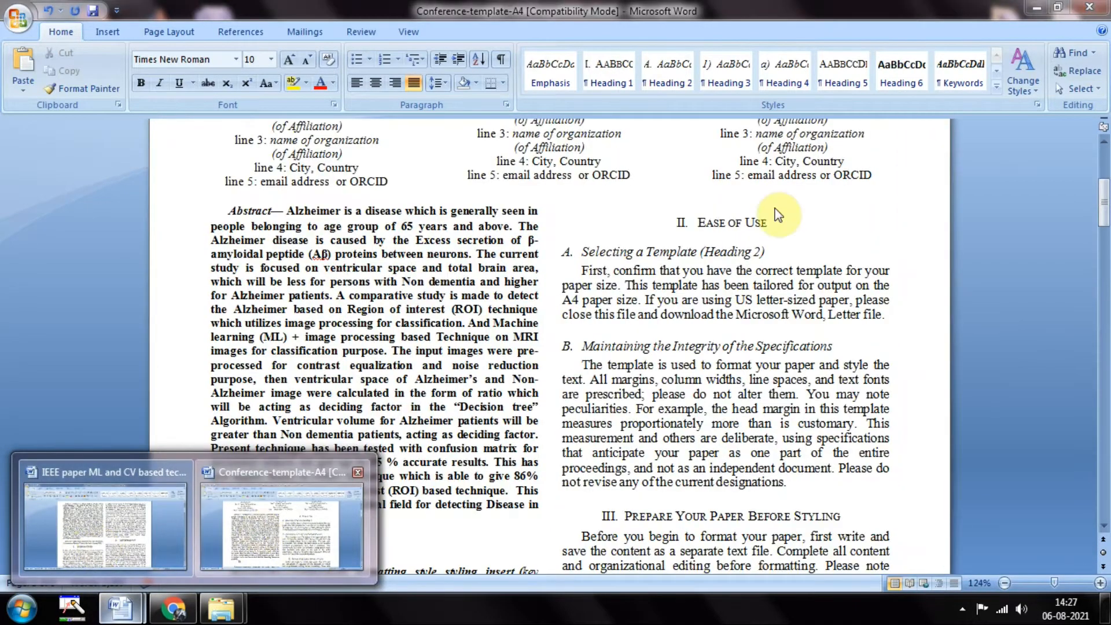
{"action": "left_click_drag", "start_coordinate": [1104, 214], "coordinate": [1103, 145]}
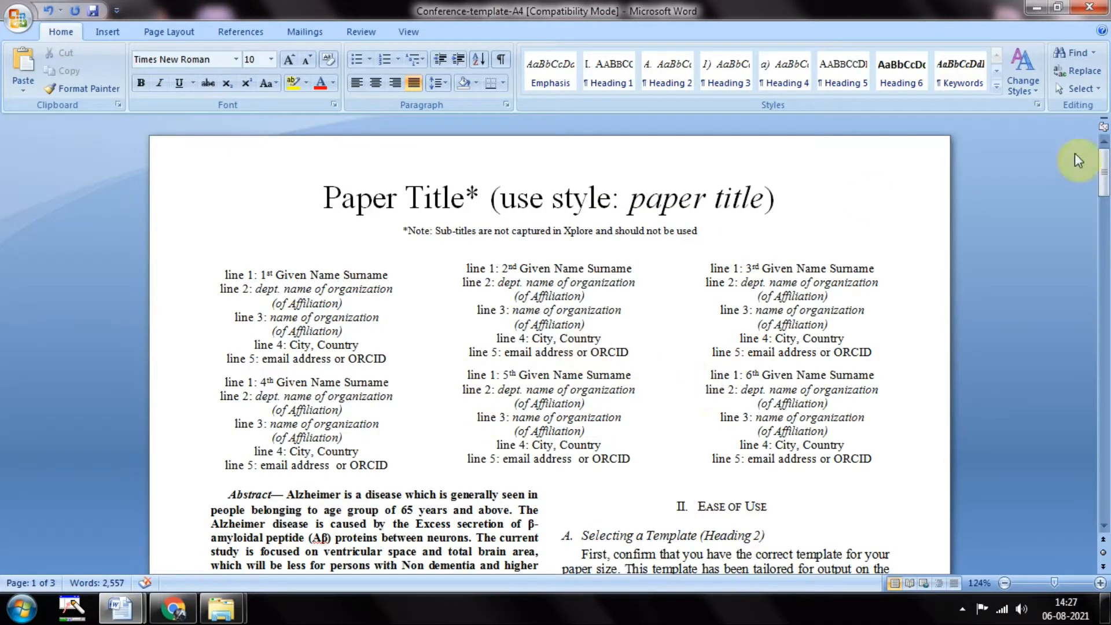
{"action": "mouse_move", "coordinate": [1105, 163]}
{"action": "left_mouse_down"}
{"action": "mouse_move", "coordinate": [1104, 194]}
{"action": "mouse_move", "coordinate": [1104, 160]}
{"action": "left_mouse_up"}
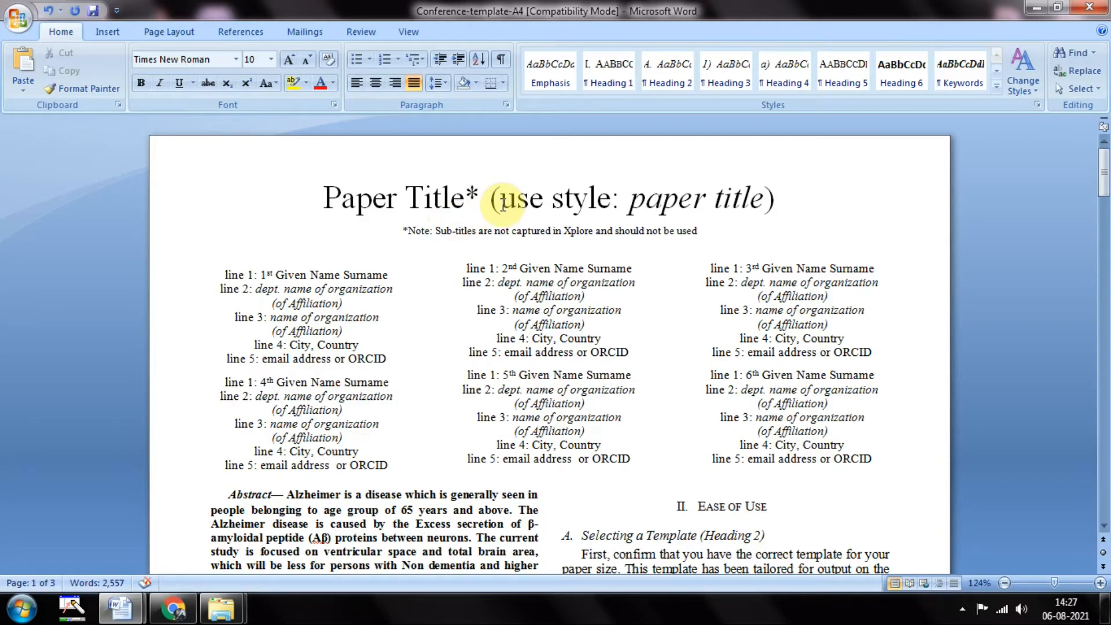
- Replace the template's title placeholder with the title copied from the IEEE paper and delete the sub-title note below it
{"action": "key", "text": "alt+Tab"}
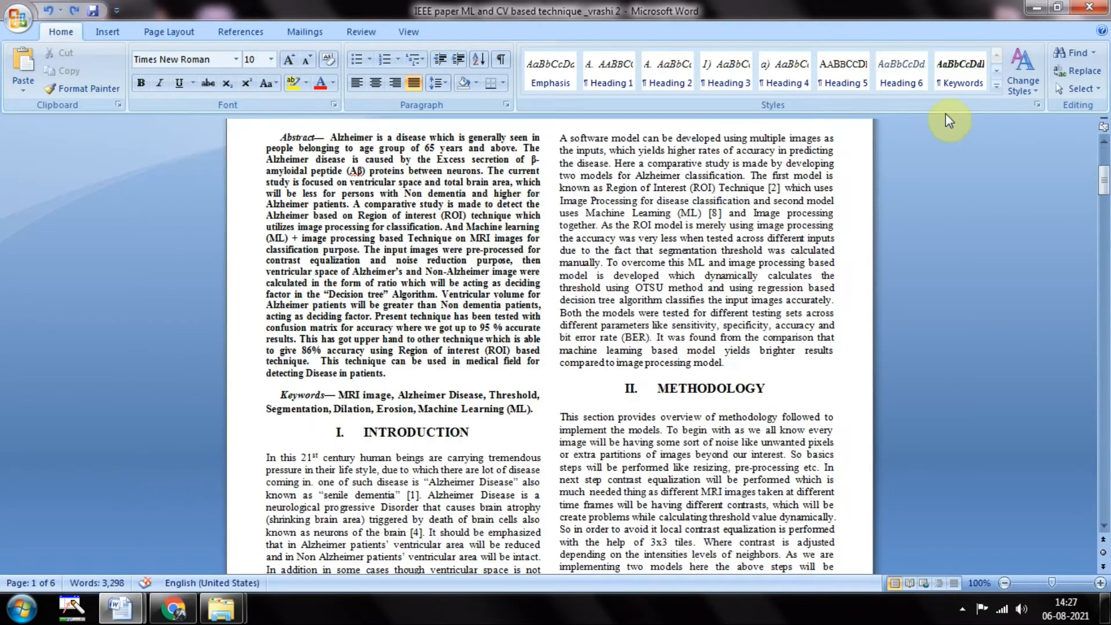
{"action": "left_click_drag", "start_coordinate": [1104, 173], "coordinate": [1106, 113]}
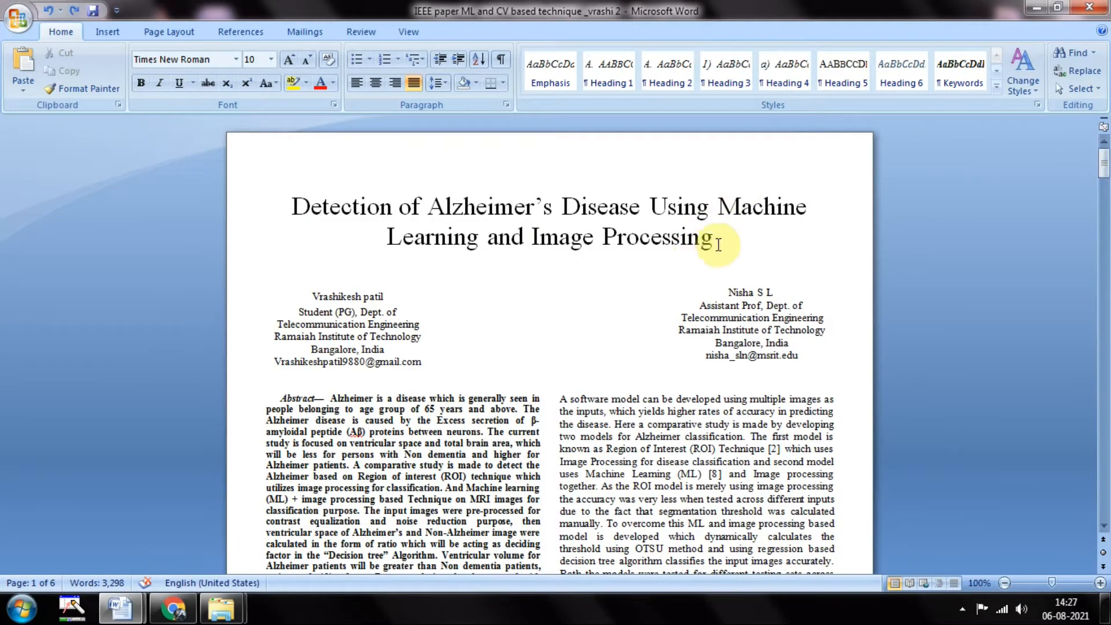
{"action": "left_click_drag", "start_coordinate": [731, 237], "coordinate": [342, 203]}
{"action": "key", "text": "ctrl+c"}
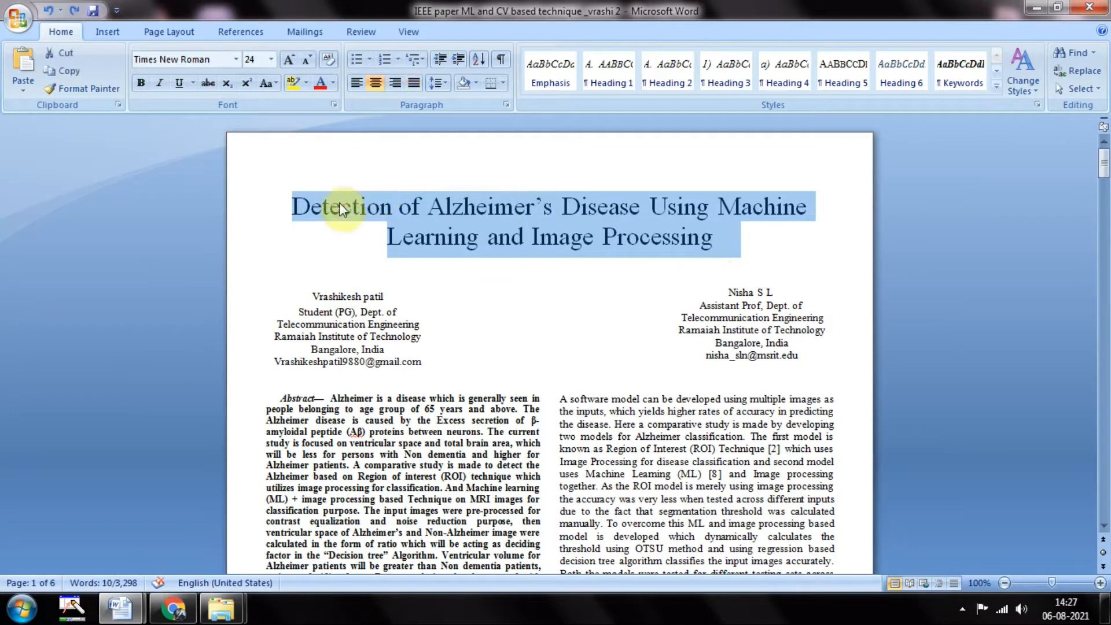
{"action": "key", "text": "alt+Tab"}
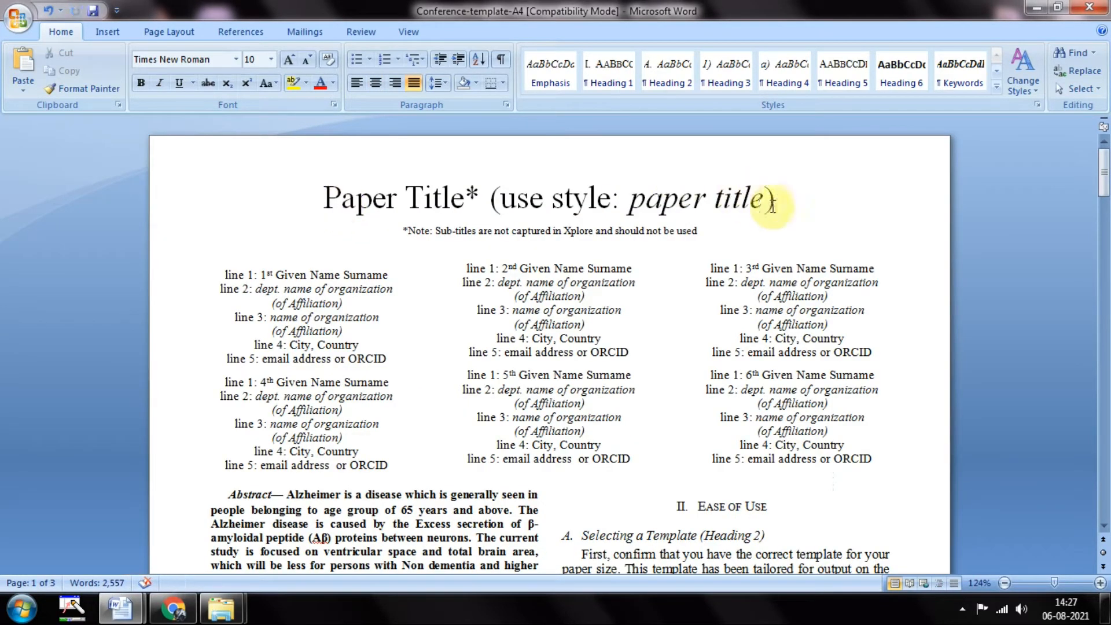
{"action": "left_click_drag", "start_coordinate": [781, 201], "coordinate": [327, 220]}
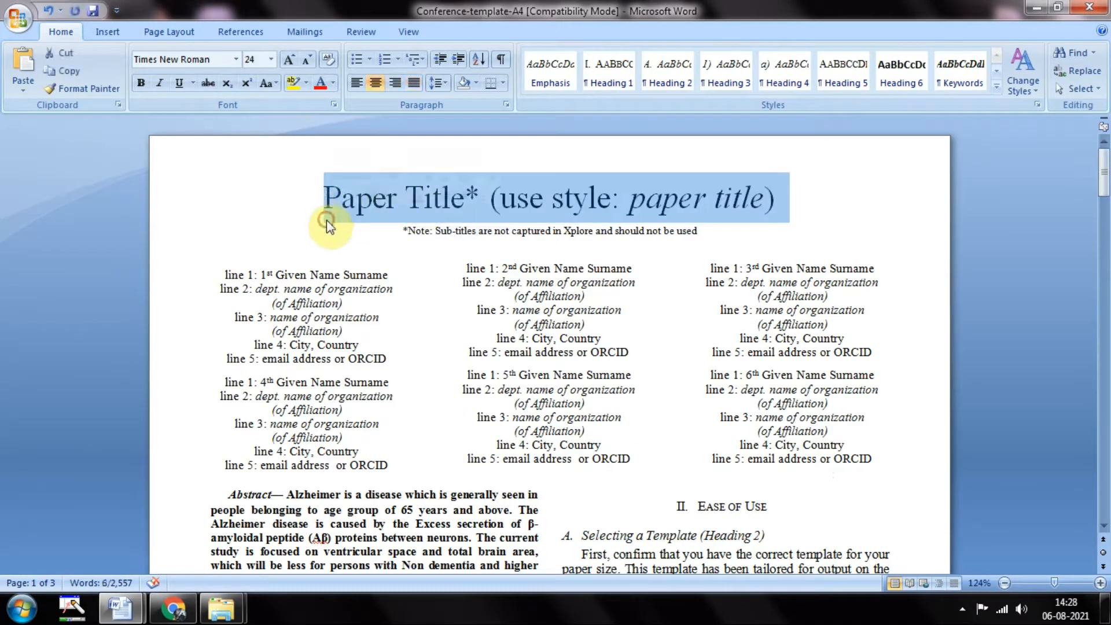
{"action": "key", "text": "ctrl+v"}
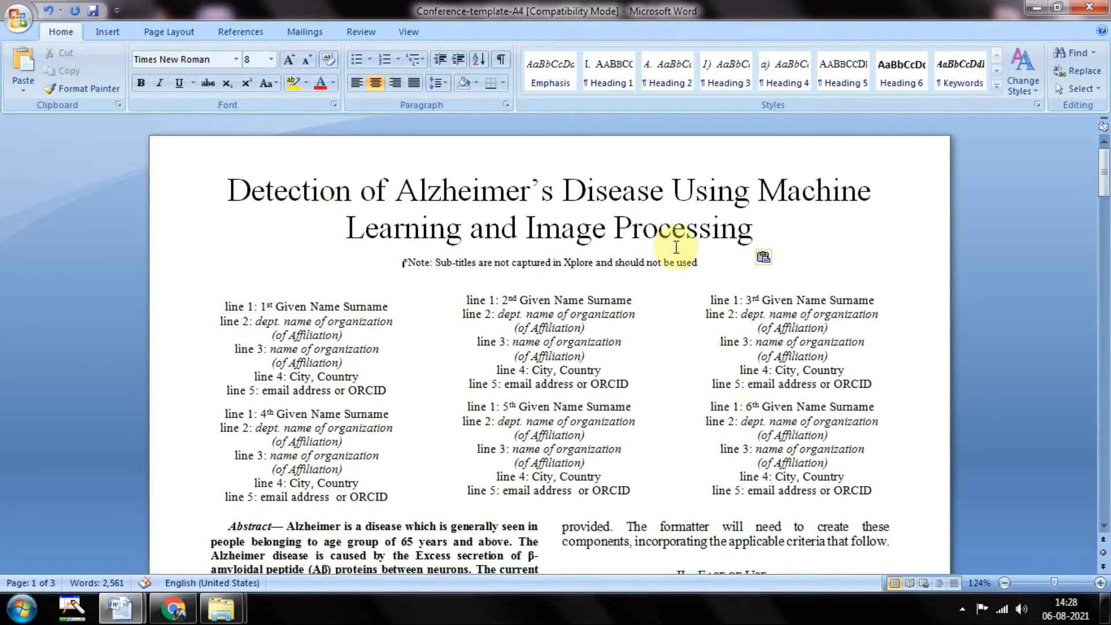
{"action": "left_click_drag", "start_coordinate": [702, 263], "coordinate": [404, 264]}
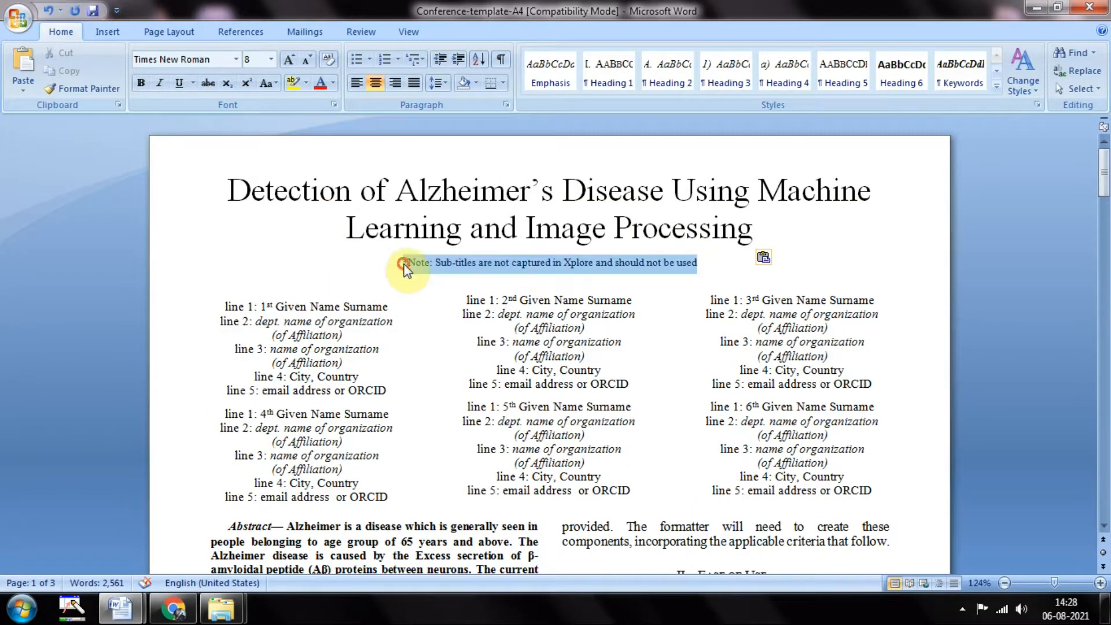
{"action": "key", "text": "Delete"}
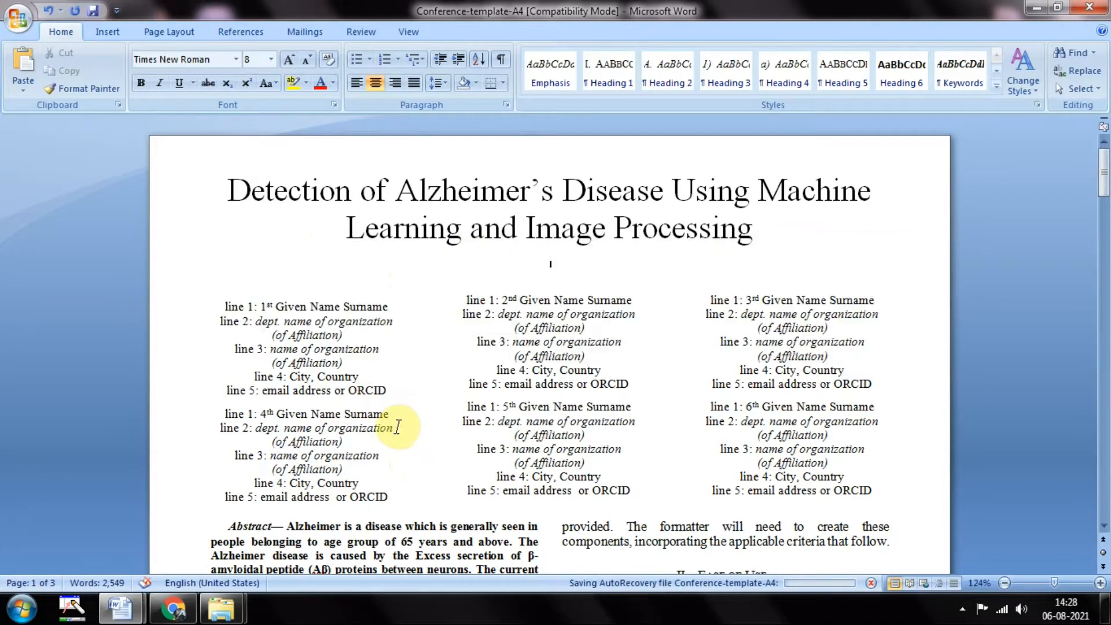
- Replace the template's 1st author placeholder block with the first author's details copied from the IEEE paper
{"action": "key", "text": "alt+Tab"}
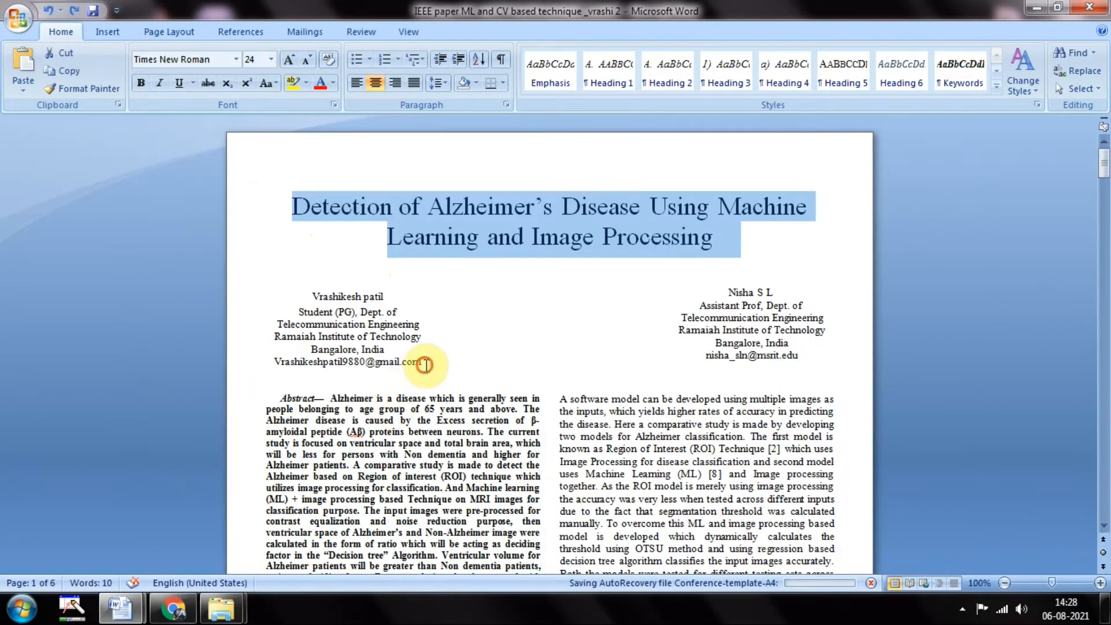
{"action": "triple_click", "coordinate": [341, 308]}
{"action": "key", "text": "ctrl+c"}
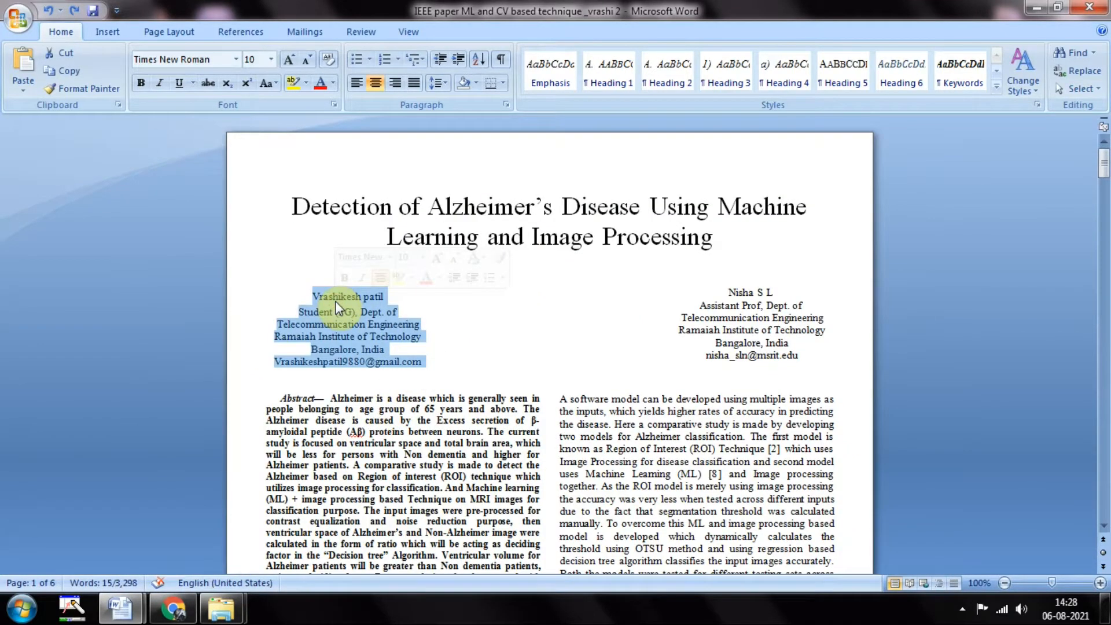
{"action": "key", "text": "alt+Tab"}
{"action": "left_click", "coordinate": [337, 301]}
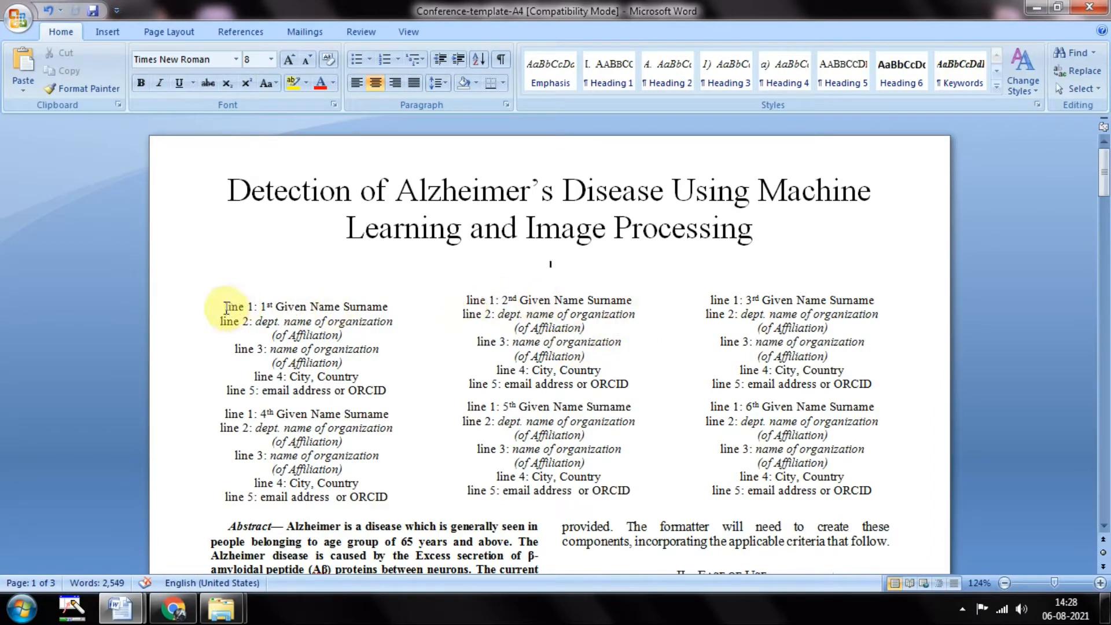
{"action": "left_click_drag", "start_coordinate": [226, 307], "coordinate": [388, 387]}
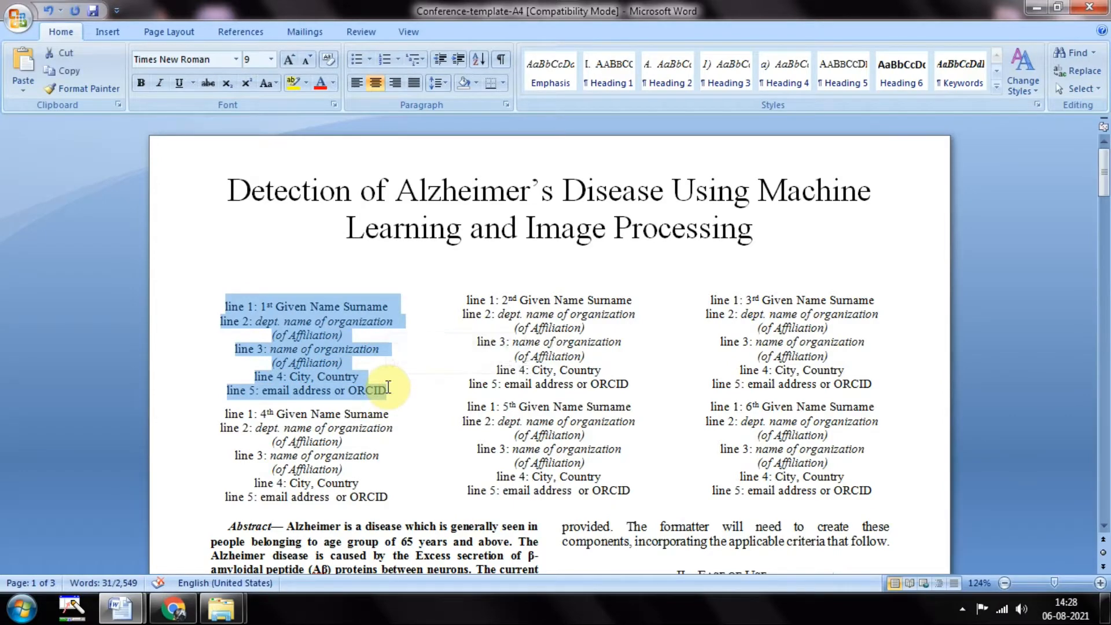
{"action": "key", "text": "ctrl+v"}
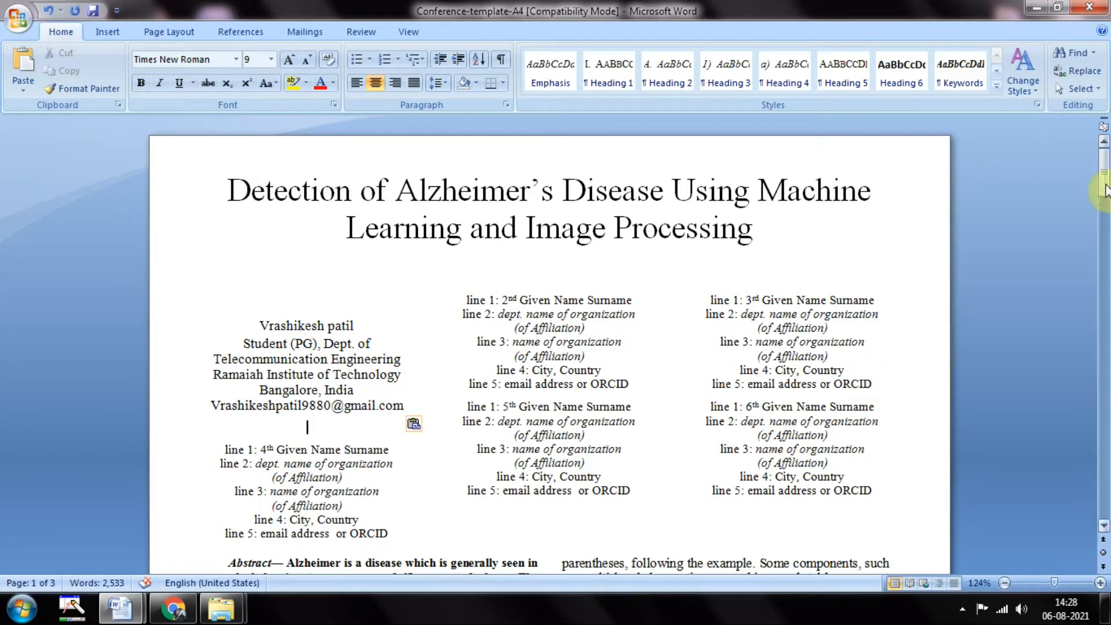
- Delete the 4th author placeholder block below the first author's details in the template
{"action": "left_click_drag", "start_coordinate": [1104, 177], "coordinate": [1104, 194]}
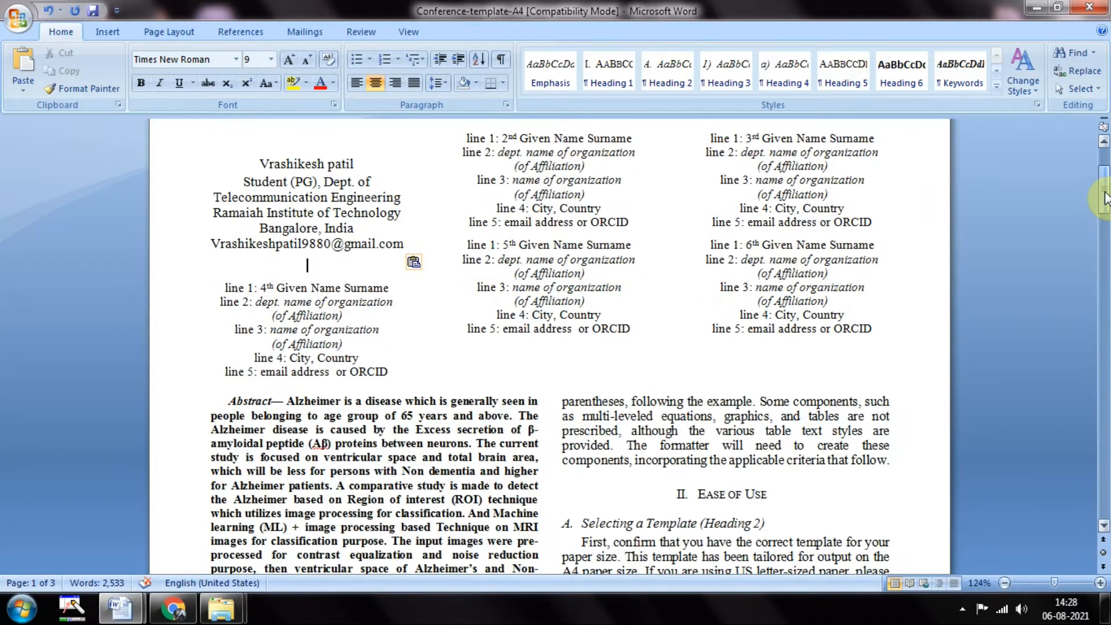
{"action": "left_click", "coordinate": [388, 371]}
{"action": "left_click_drag", "start_coordinate": [388, 370], "coordinate": [228, 287]}
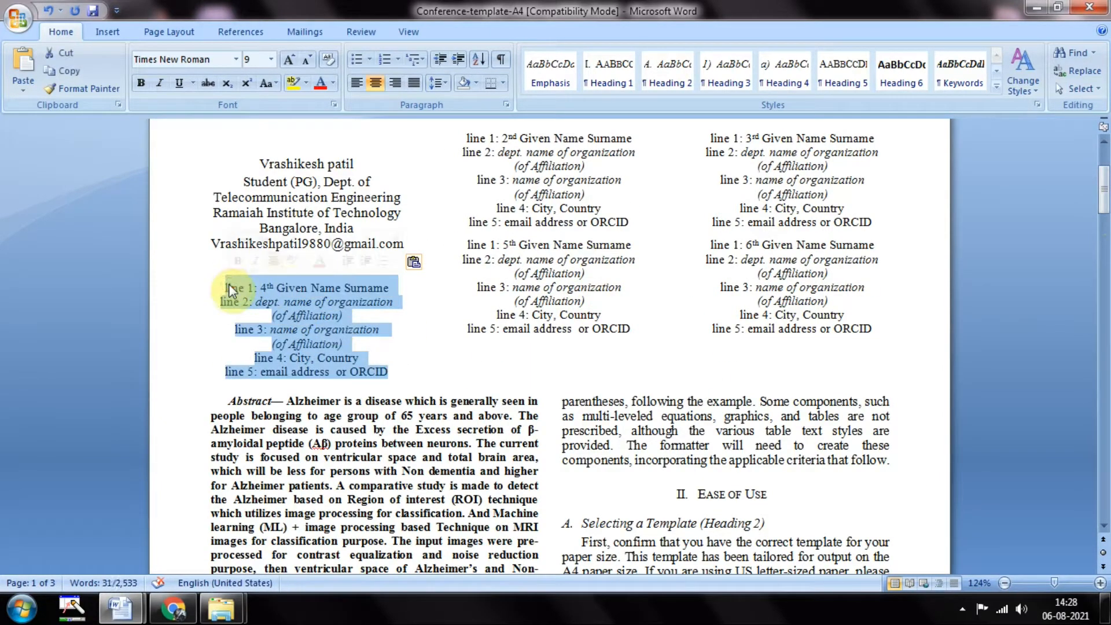
{"action": "key", "text": "Delete"}
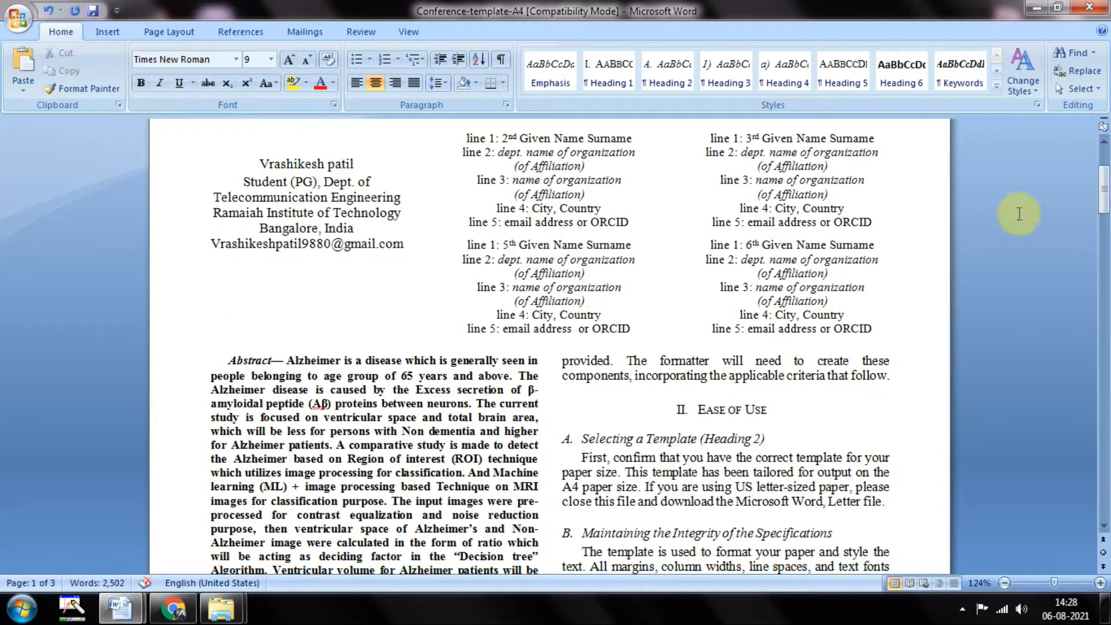
- Replace the template's 3rd author placeholder block with the second author's details copied from the IEEE paper
{"action": "left_click_drag", "start_coordinate": [1106, 185], "coordinate": [1106, 173]}
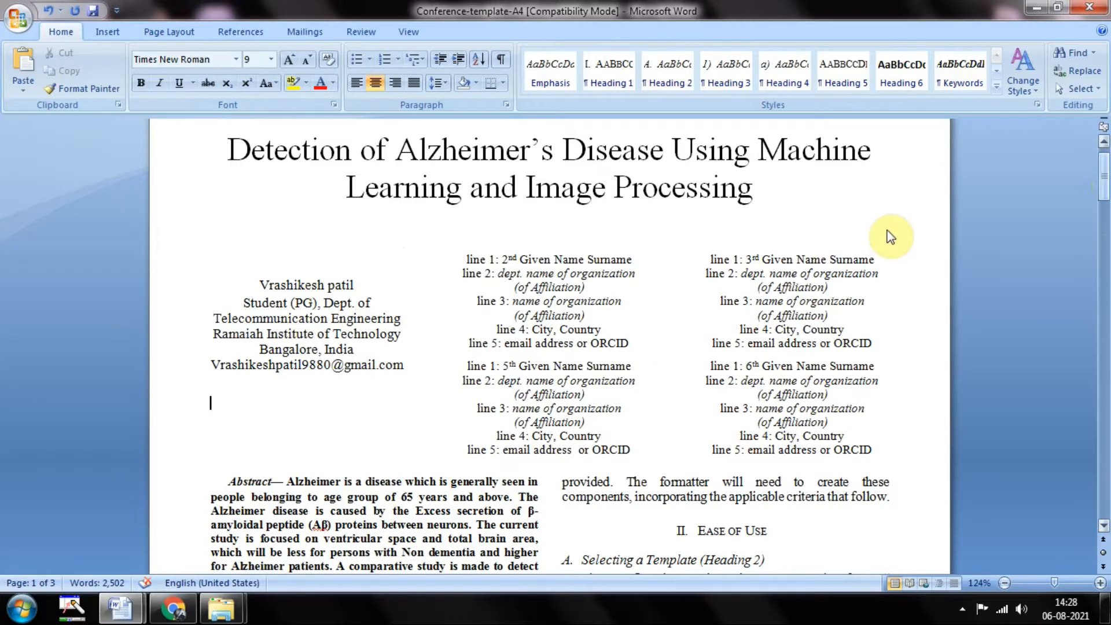
{"action": "key", "text": "alt+Tab"}
{"action": "left_click", "coordinate": [781, 330]}
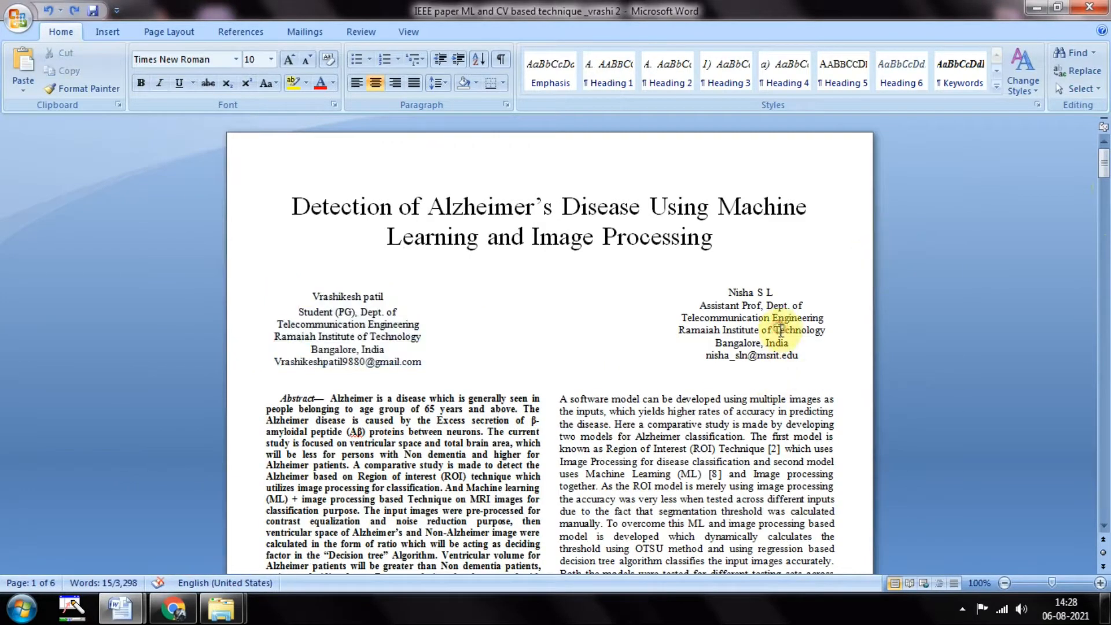
{"action": "left_click_drag", "start_coordinate": [801, 355], "coordinate": [735, 297]}
{"action": "key", "text": "ctrl+c"}
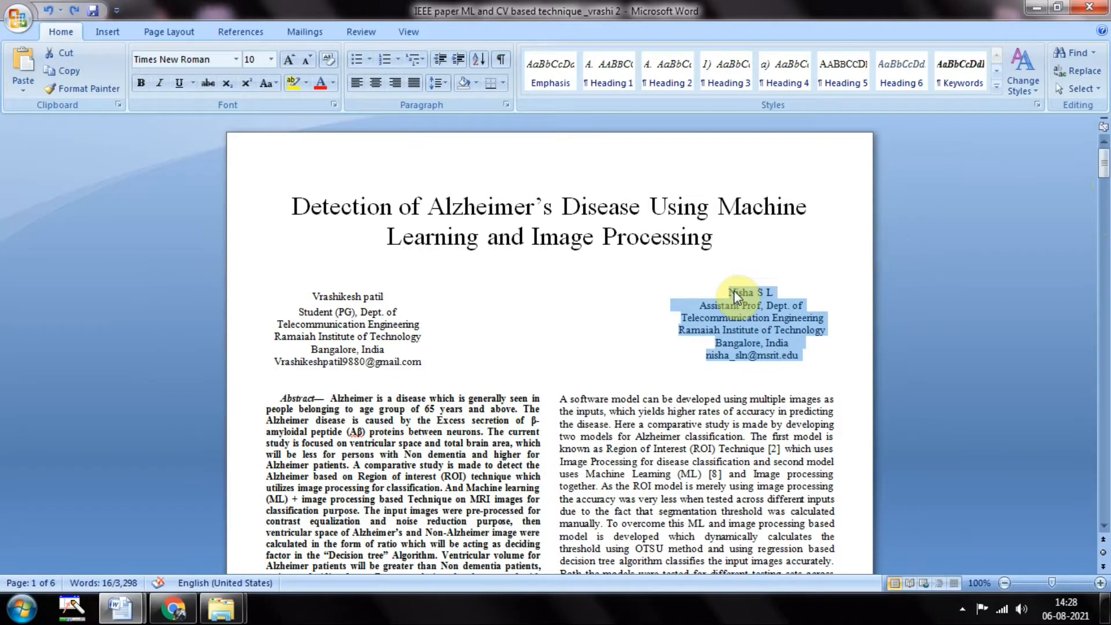
{"action": "key", "text": "alt+Tab"}
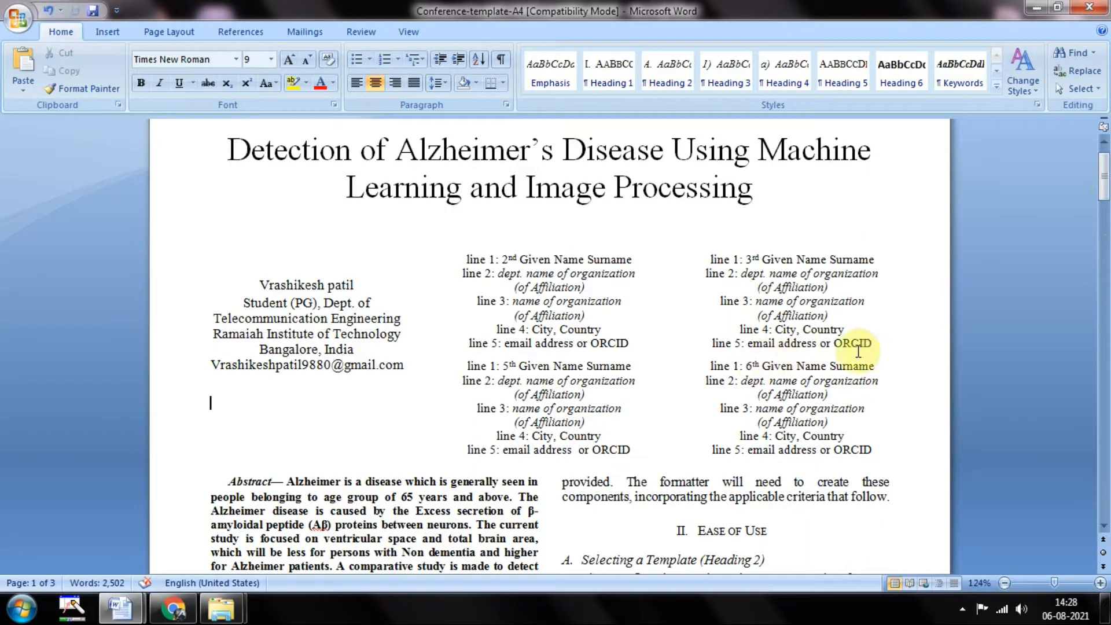
{"action": "left_click_drag", "start_coordinate": [871, 344], "coordinate": [715, 262]}
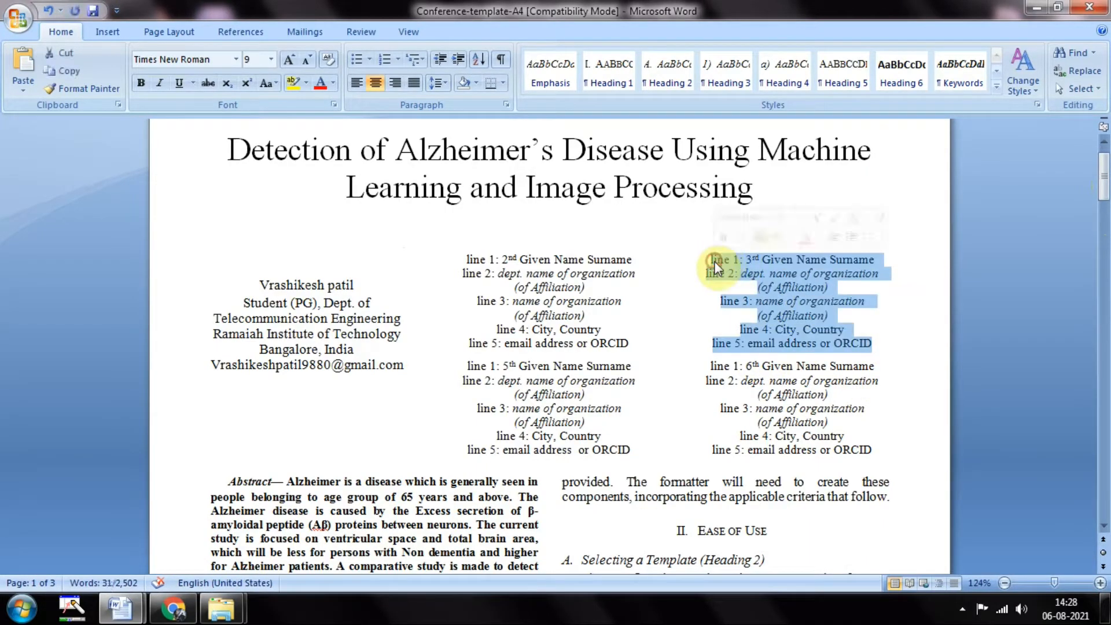
{"action": "key", "text": "ctrl+v"}
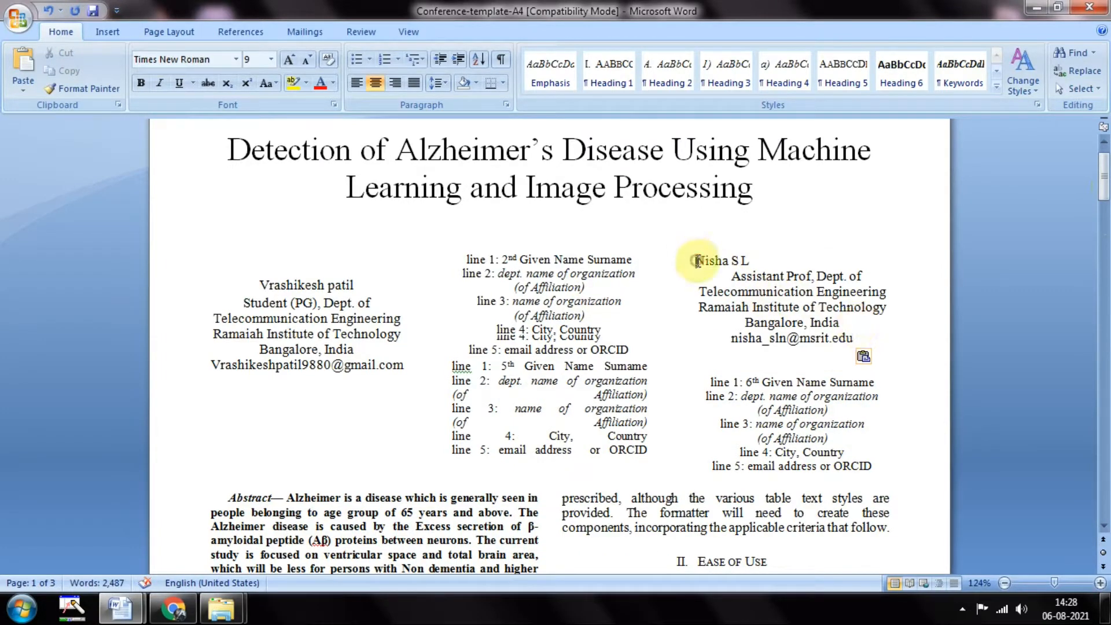
{"action": "left_click", "coordinate": [697, 261]}
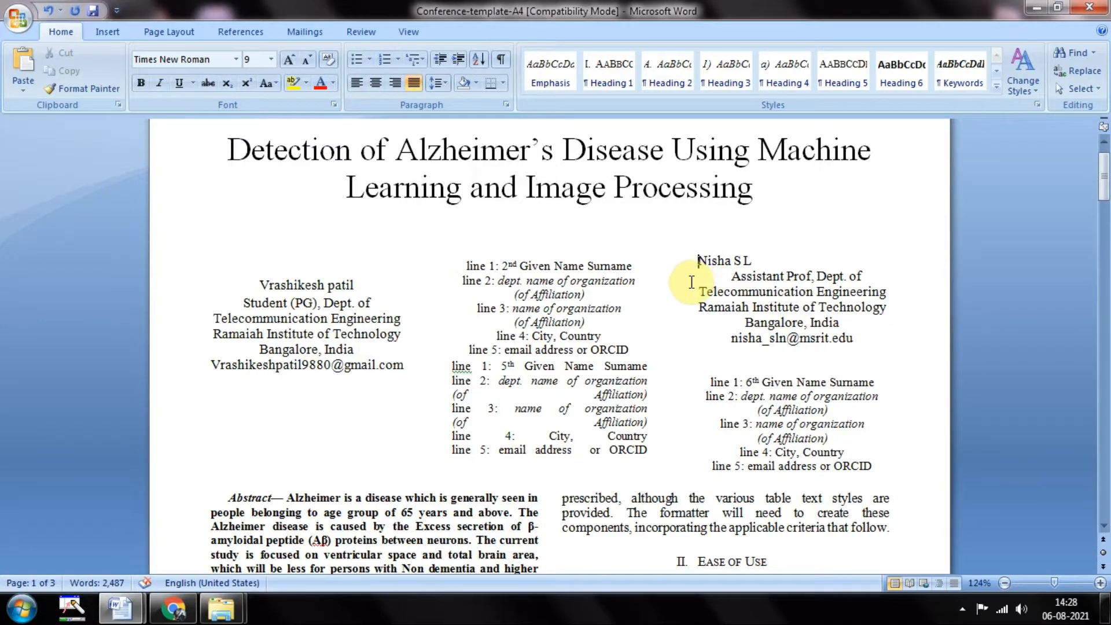
{"action": "key", "text": "ctrl+z"}
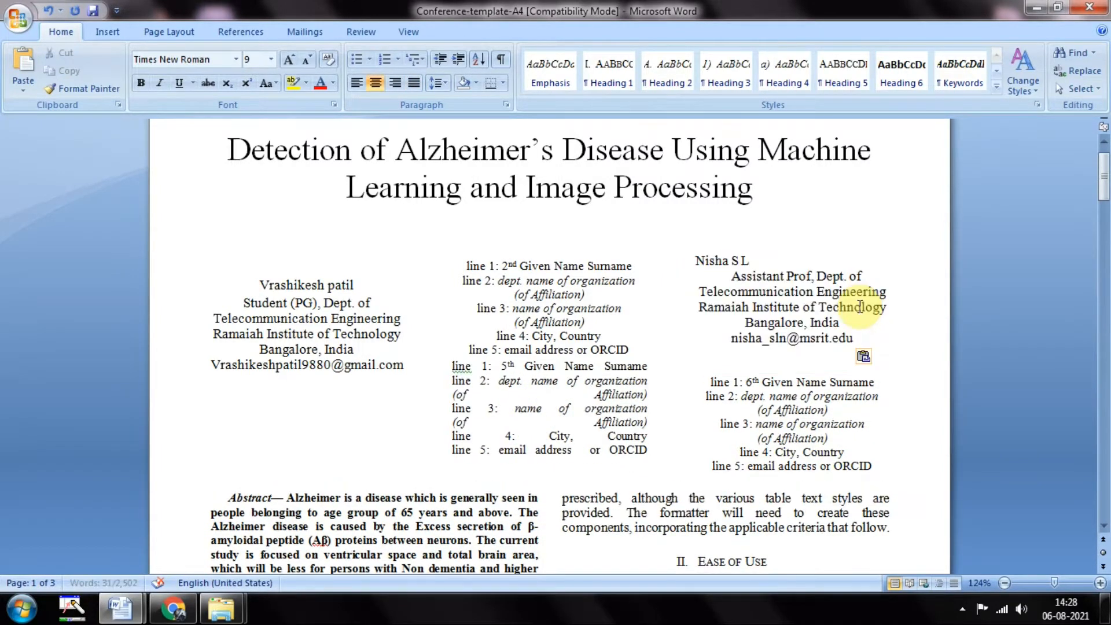
{"action": "key", "text": "ctrl+v"}
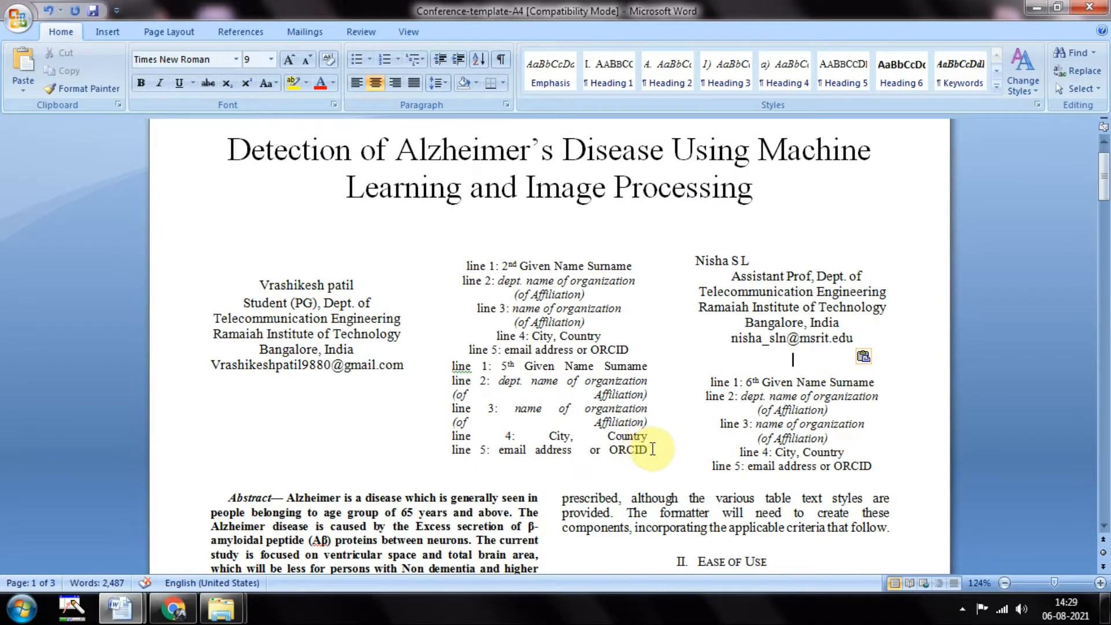
- Delete the remaining 2nd, 5th and 6th author placeholder blocks from the template
{"action": "left_click_drag", "start_coordinate": [651, 450], "coordinate": [469, 266]}
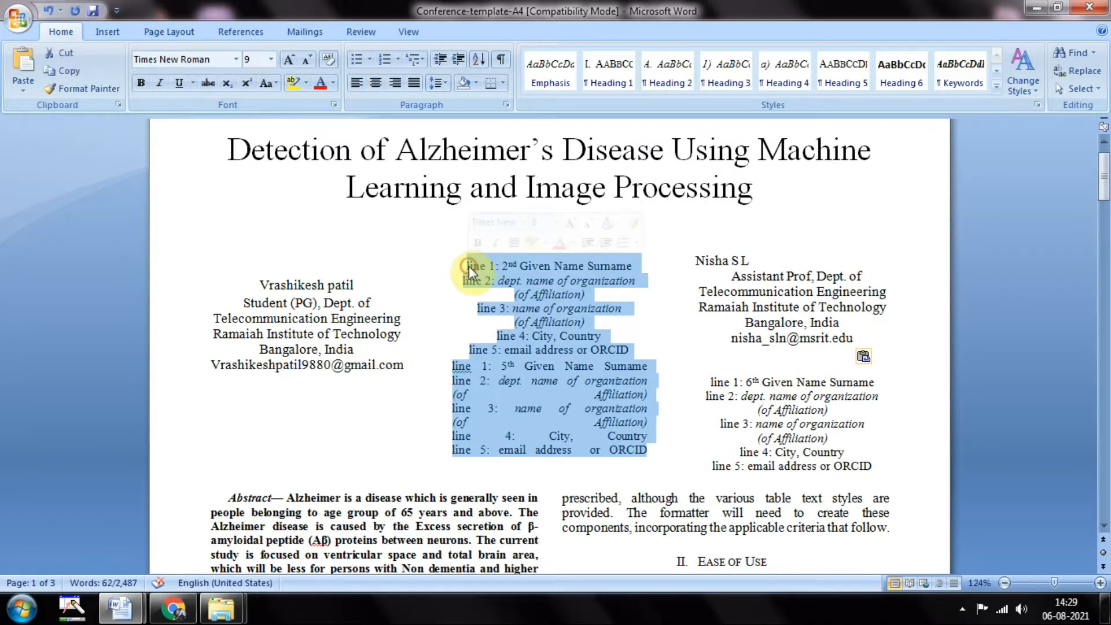
{"action": "left_click", "coordinate": [469, 265]}
{"action": "key", "text": "Delete"}
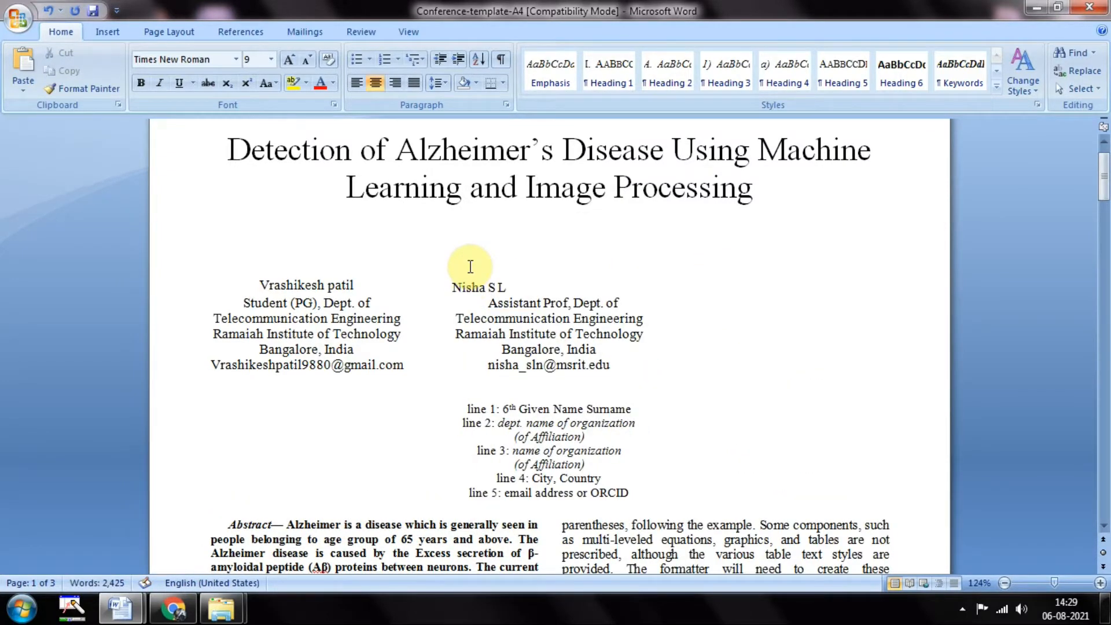
{"action": "left_click", "coordinate": [627, 491]}
{"action": "left_click_drag", "start_coordinate": [626, 490], "coordinate": [477, 415]}
{"action": "key", "text": "Delete"}
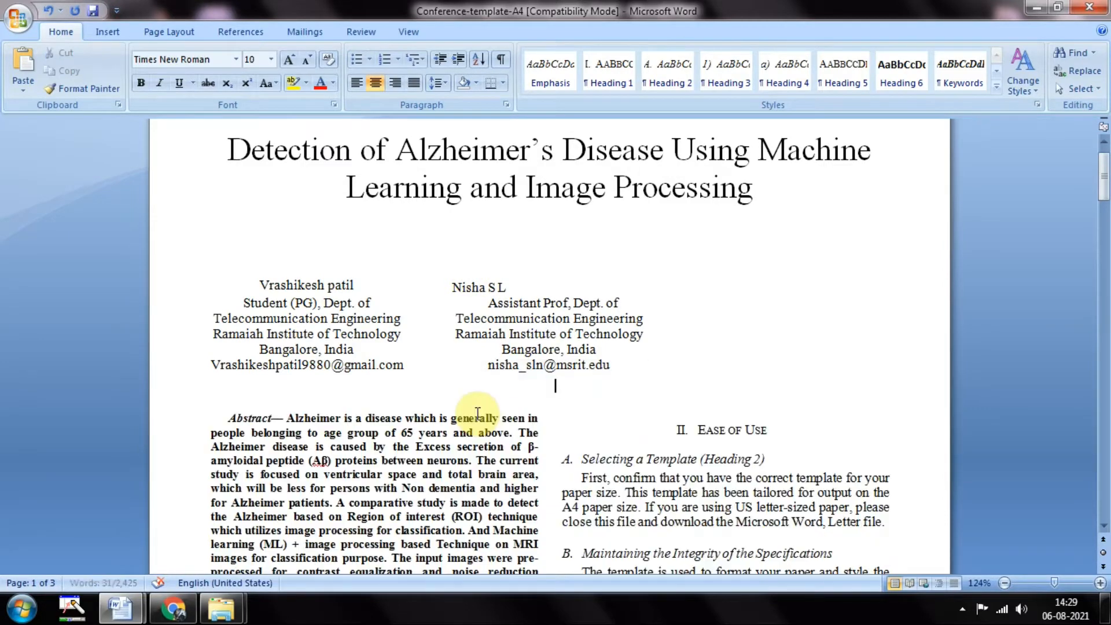
- Try to shift the second author's details block to the right by increasing its paragraph indent
{"action": "left_click", "coordinate": [446, 286]}
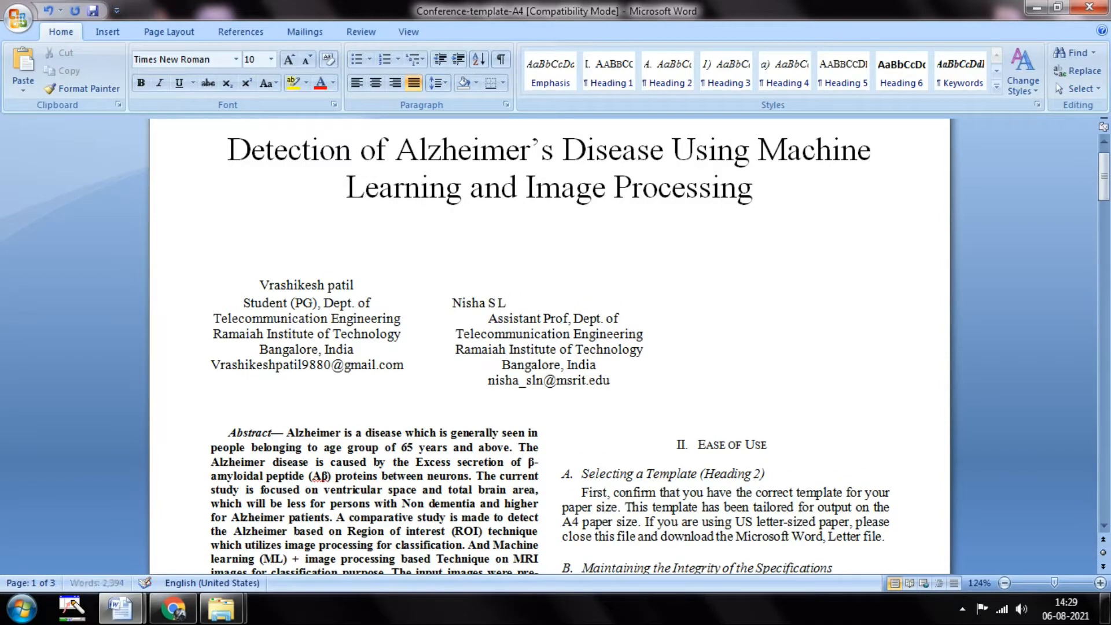
{"action": "key", "text": "ctrl+z"}
{"action": "left_click_drag", "start_coordinate": [608, 405], "coordinate": [456, 299]}
{"action": "key", "text": "ctrl+c"}
{"action": "left_click", "coordinate": [453, 57]}
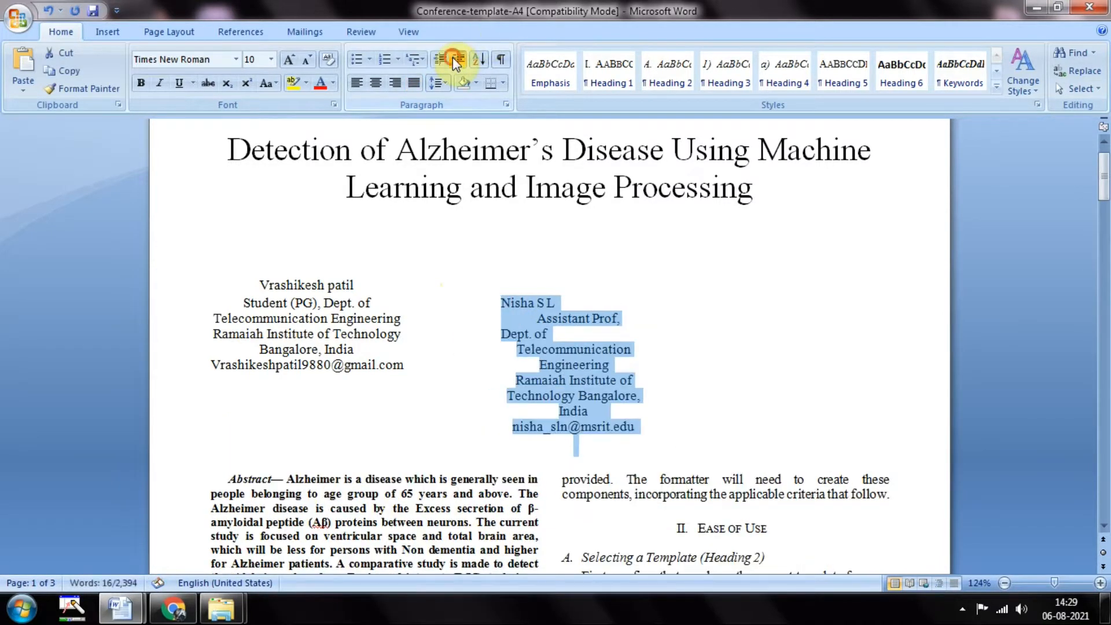
{"action": "left_click", "coordinate": [452, 57]}
{"action": "left_click", "coordinate": [452, 57]}
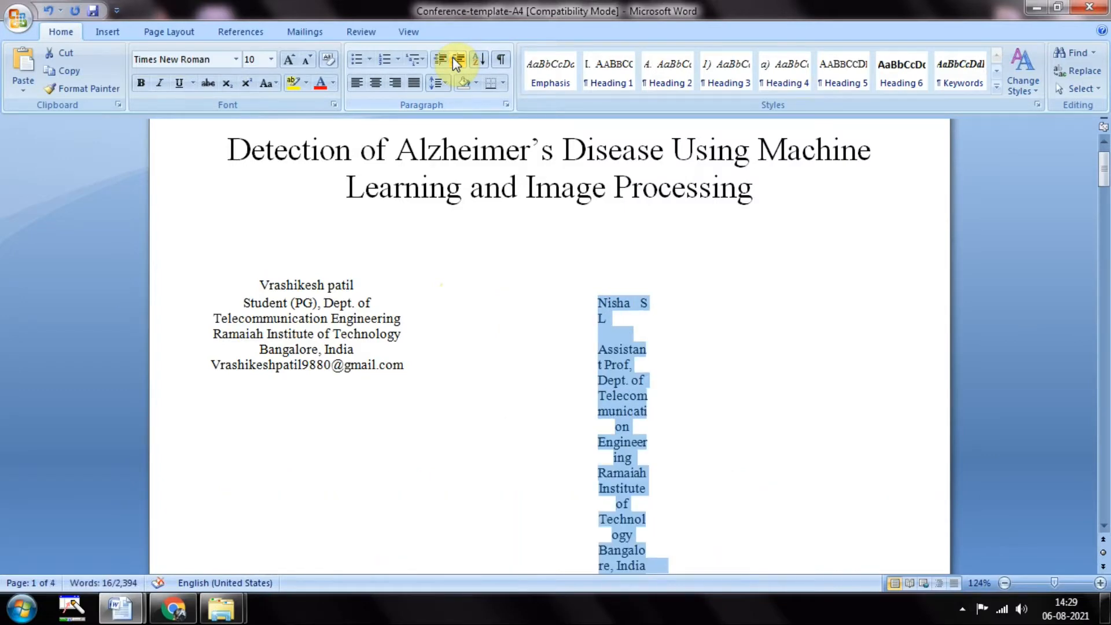
{"action": "key", "text": "ctrl+z"}
{"action": "key", "text": "ctrl+z"}
{"action": "key", "text": "ctrl+z"}
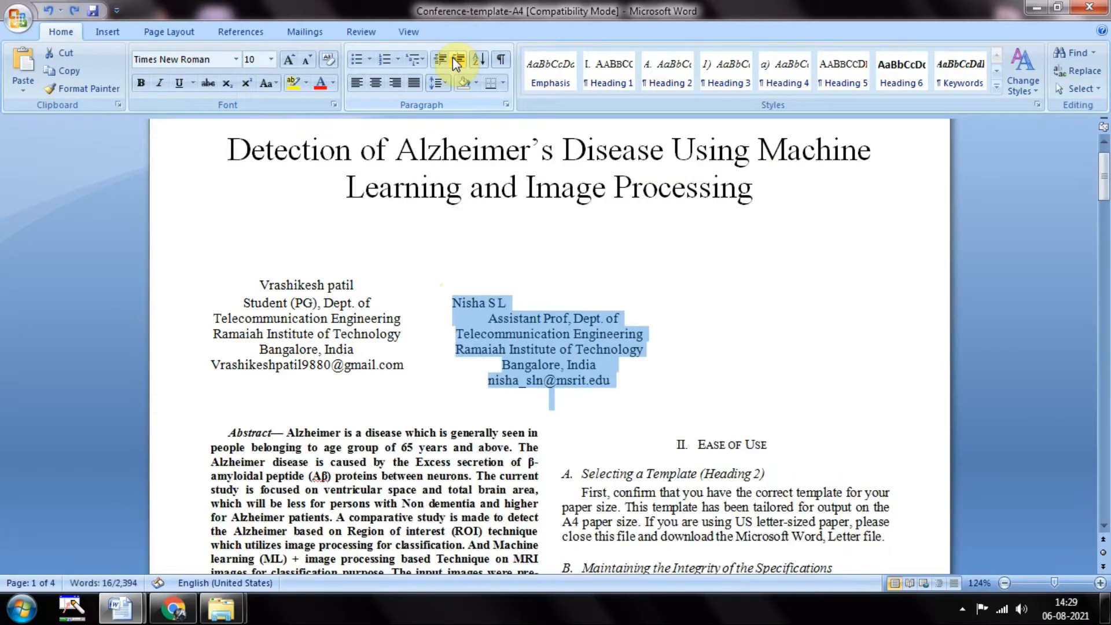
{"action": "key", "text": "ctrl+z"}
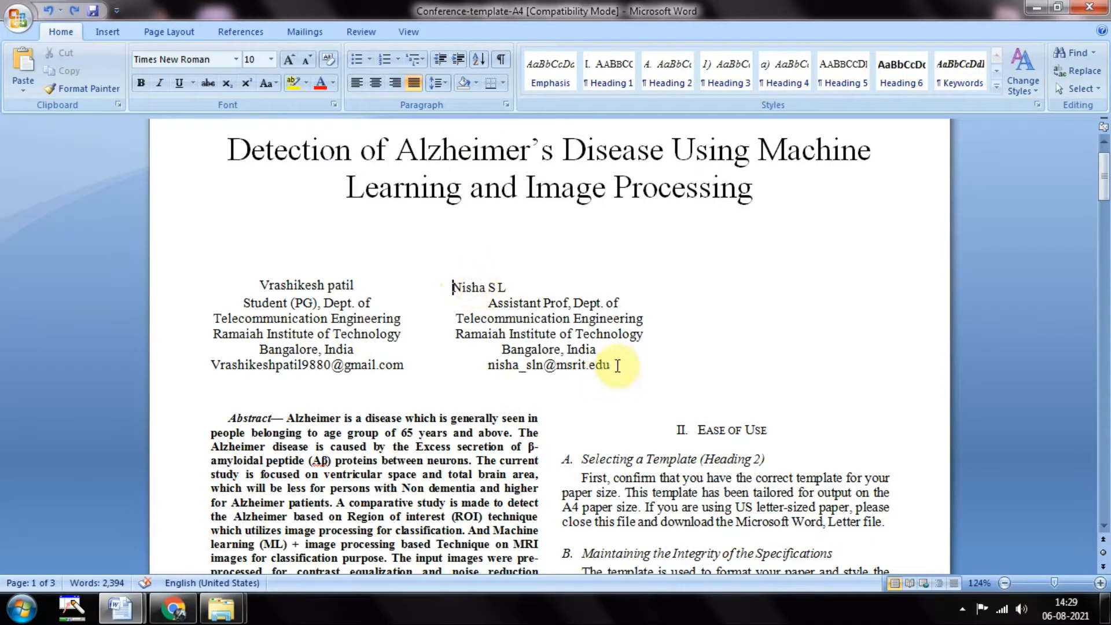
- Undo the second author's pasted details and the placeholder deletions to restore the 2nd, 3rd, 5th and 6th author placeholder blocks
{"action": "key", "text": "ctrl+z"}
{"action": "key", "text": "ctrl+z"}
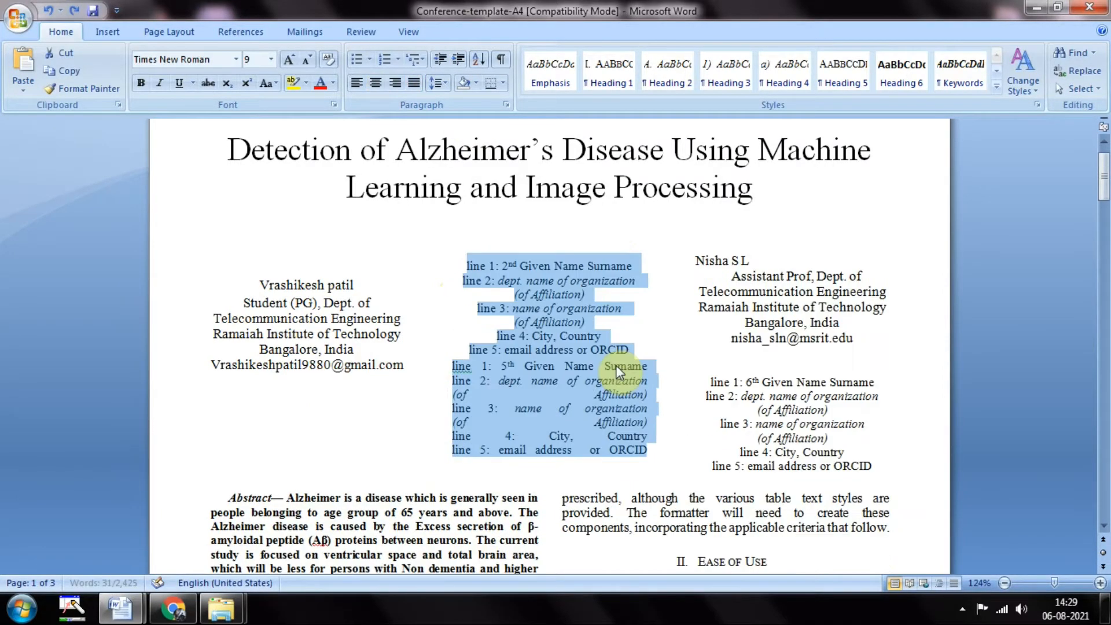
{"action": "key", "text": "ctrl+z"}
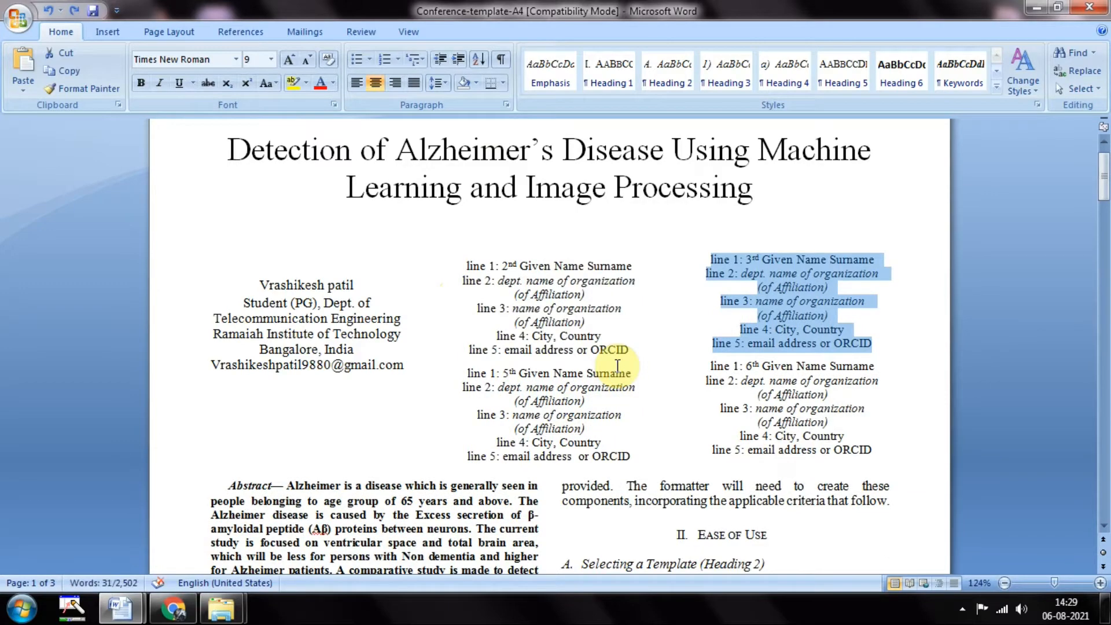
- Replace the 2nd author placeholder block with the second author's details and centre the name line
{"action": "left_click_drag", "start_coordinate": [631, 349], "coordinate": [467, 266]}
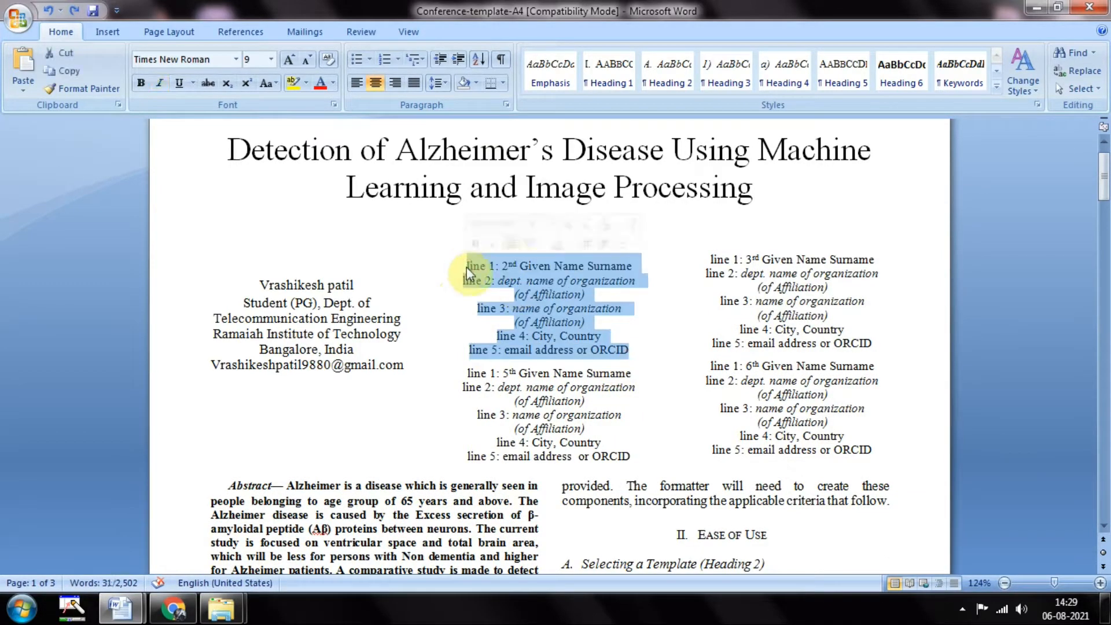
{"action": "key", "text": "ctrl+v"}
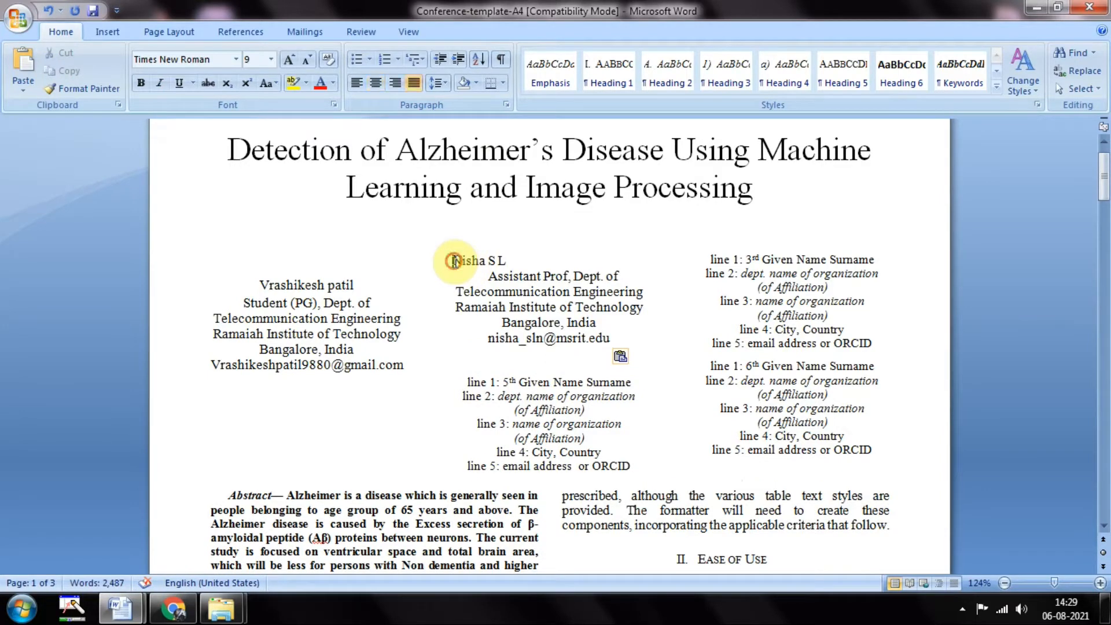
{"action": "left_click", "coordinate": [454, 261]}
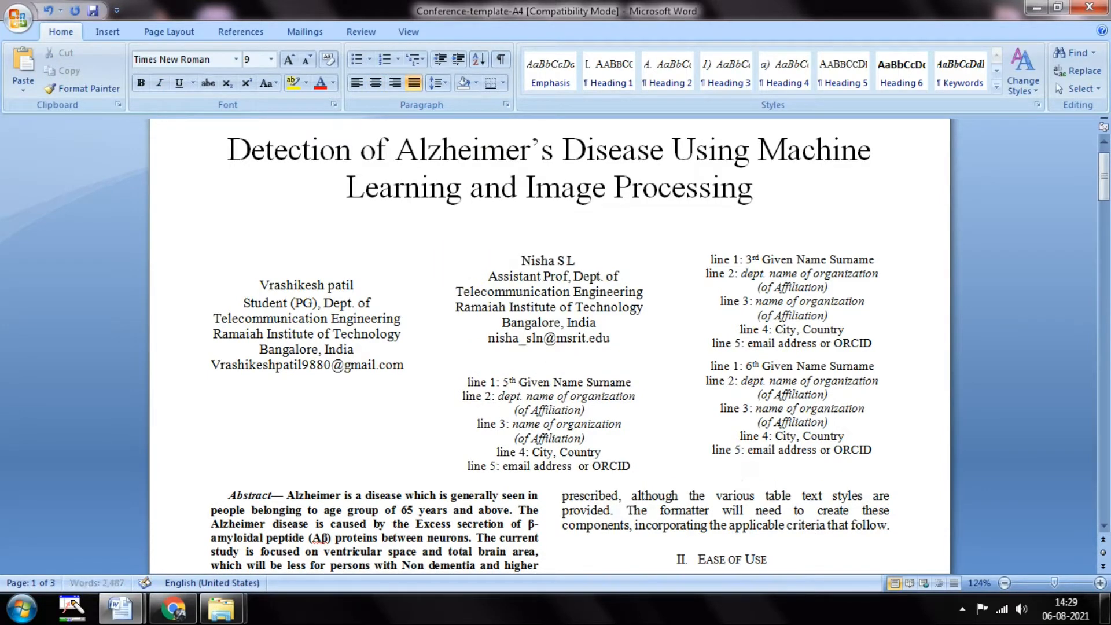
- Delete the 5th, 3rd and 6th author placeholder blocks from the template
{"action": "left_click_drag", "start_coordinate": [631, 466], "coordinate": [466, 383]}
{"action": "key", "text": "Delete"}
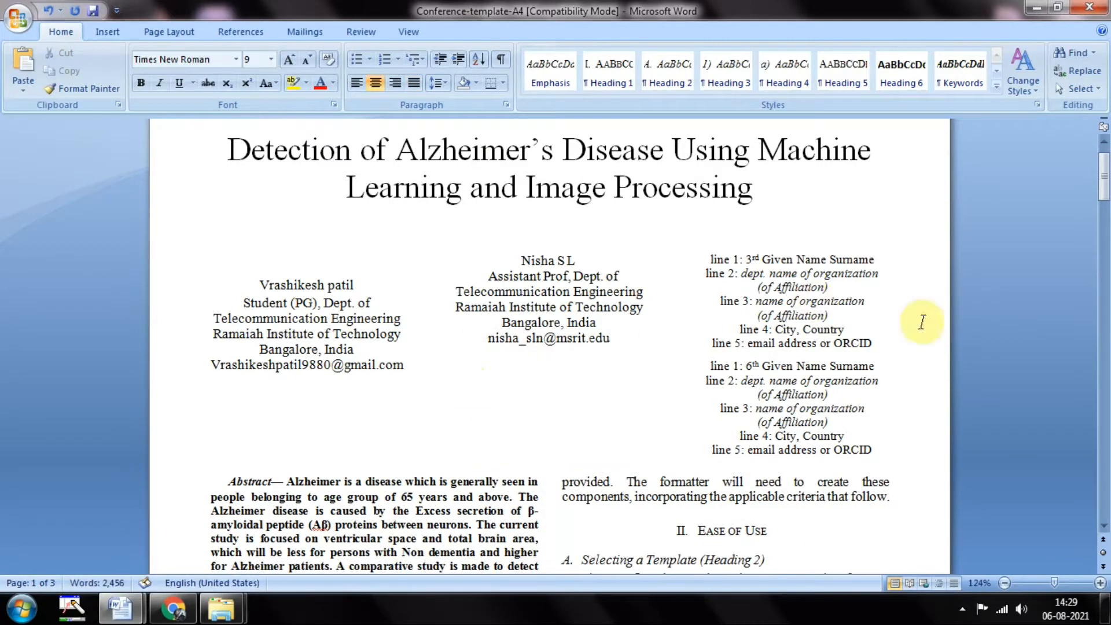
{"action": "left_click_drag", "start_coordinate": [872, 344], "coordinate": [712, 264]}
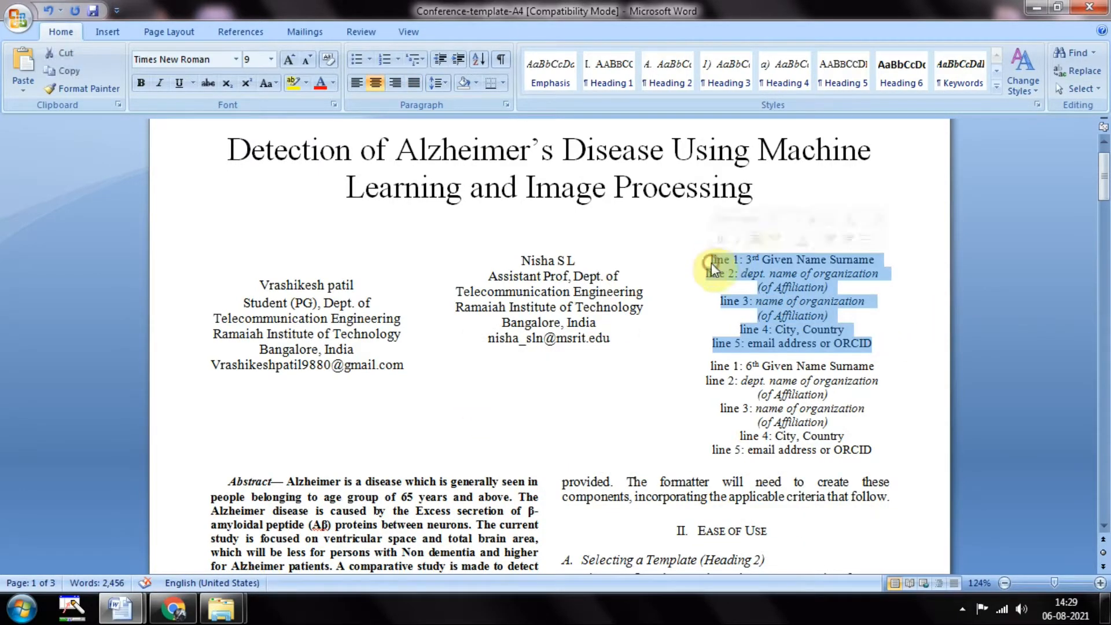
{"action": "key", "text": "Delete"}
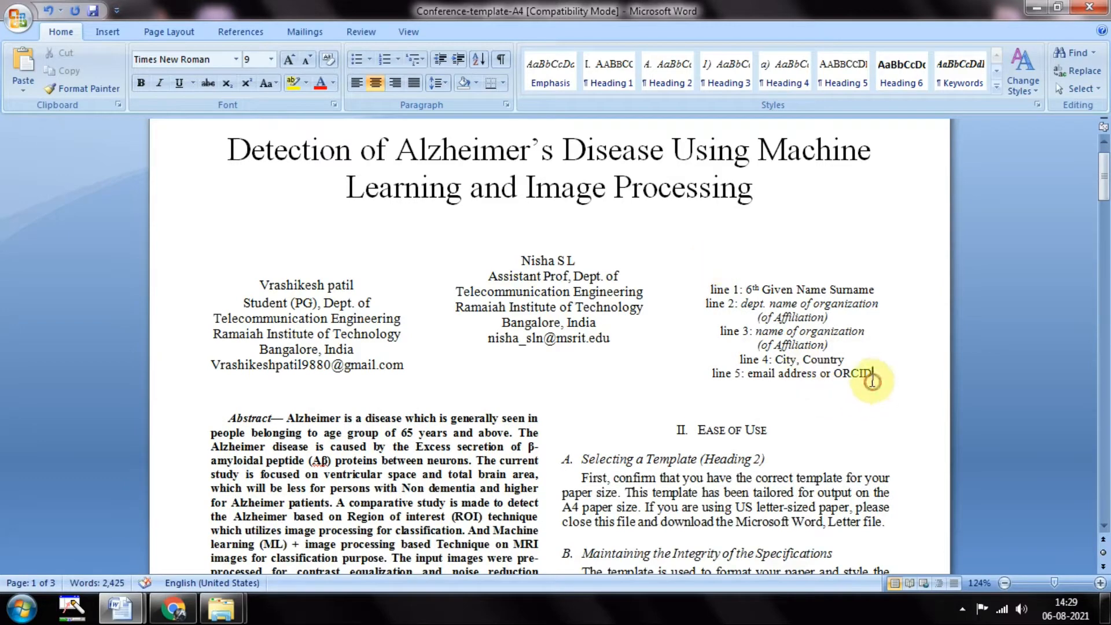
{"action": "left_click_drag", "start_coordinate": [873, 373], "coordinate": [711, 287]}
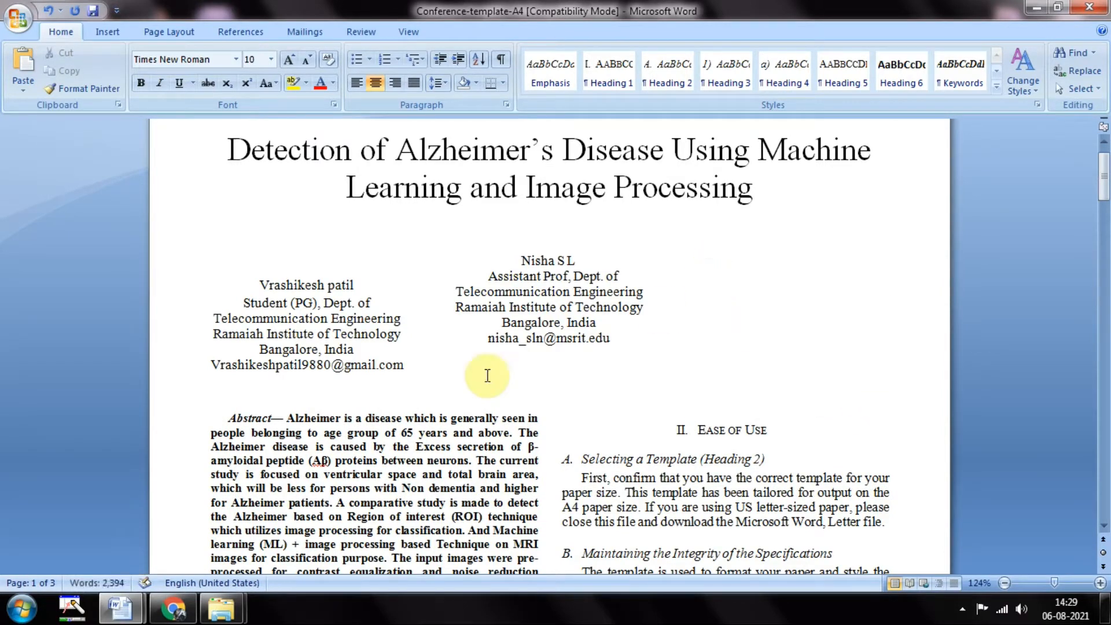
- Try to shift the department line in the second author's details to the right with a tab
{"action": "left_click", "coordinate": [444, 297]}
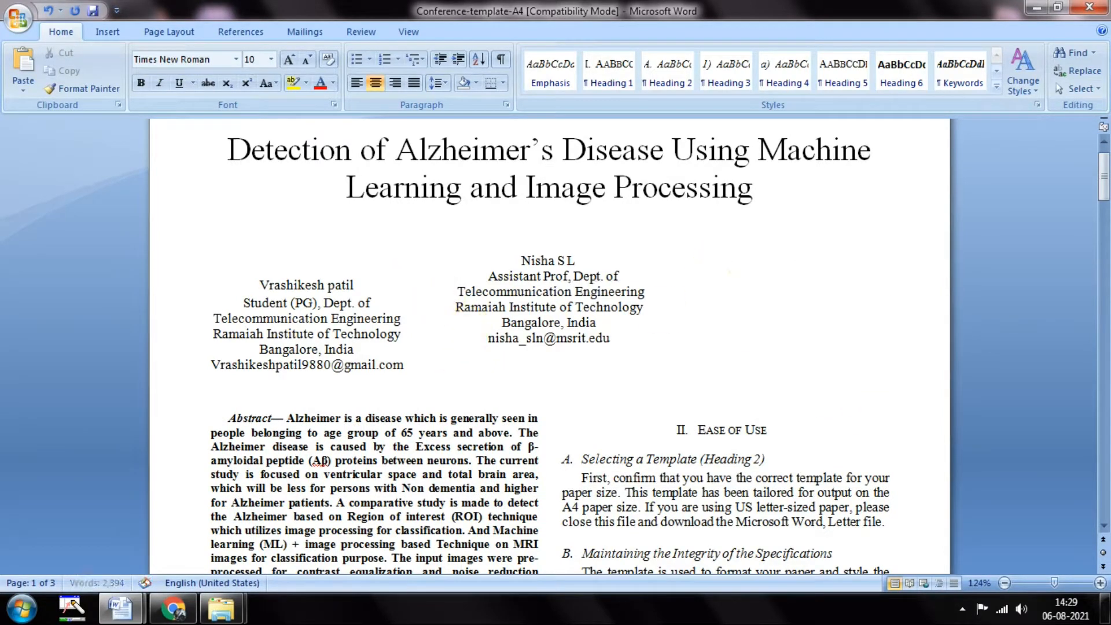
{"action": "key", "text": "Tab"}
{"action": "key", "text": "BackSpace"}
{"action": "key", "text": "BackSpace"}
{"action": "key", "text": "BackSpace"}
{"action": "key", "text": "BackSpace"}
{"action": "key", "text": "BackSpace"}
{"action": "key", "text": "BackSpace"}
{"action": "key", "text": "BackSpace"}
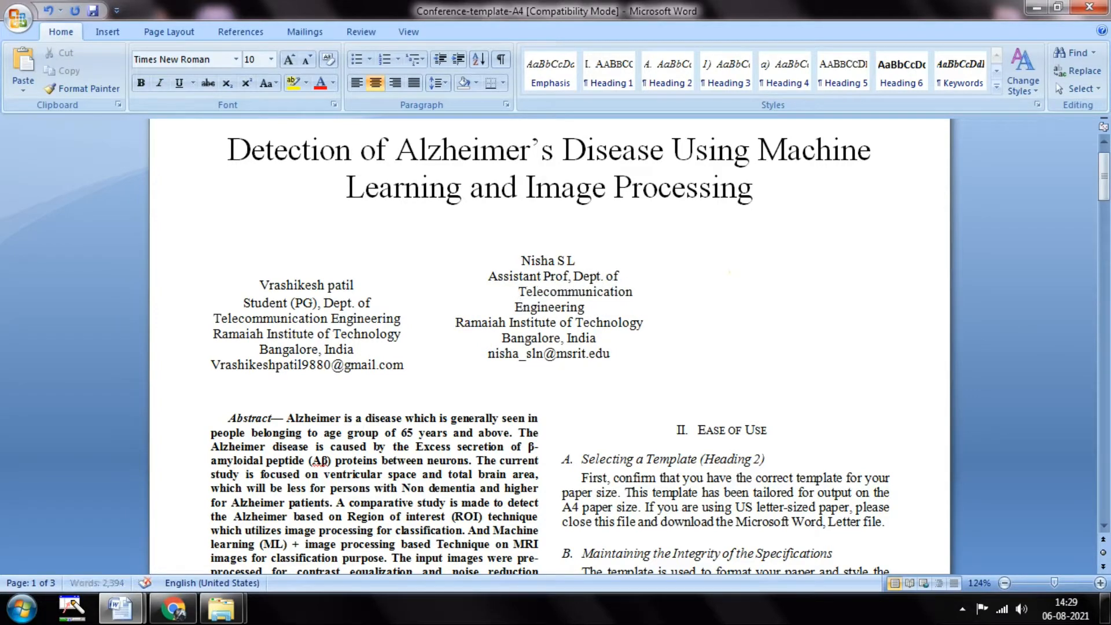
{"action": "key", "text": "BackSpace"}
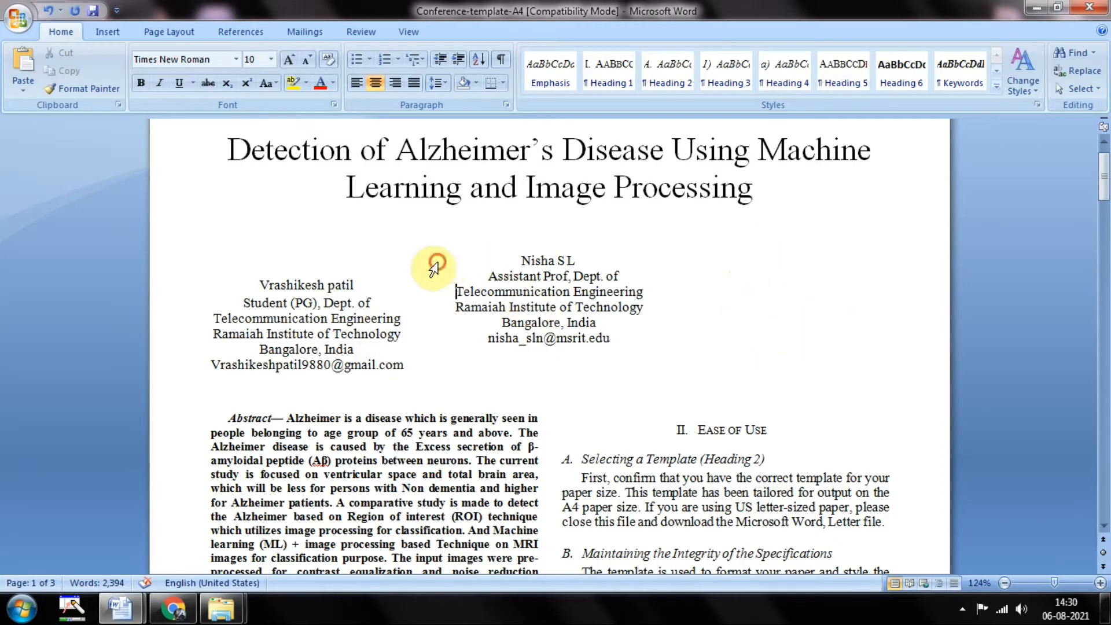
- Try increasing the indent of the whole second author's block in the middle column to move it right
{"action": "left_click_drag", "start_coordinate": [434, 268], "coordinate": [635, 348]}
{"action": "key", "text": "ctrl+c"}
{"action": "left_click", "coordinate": [458, 58]}
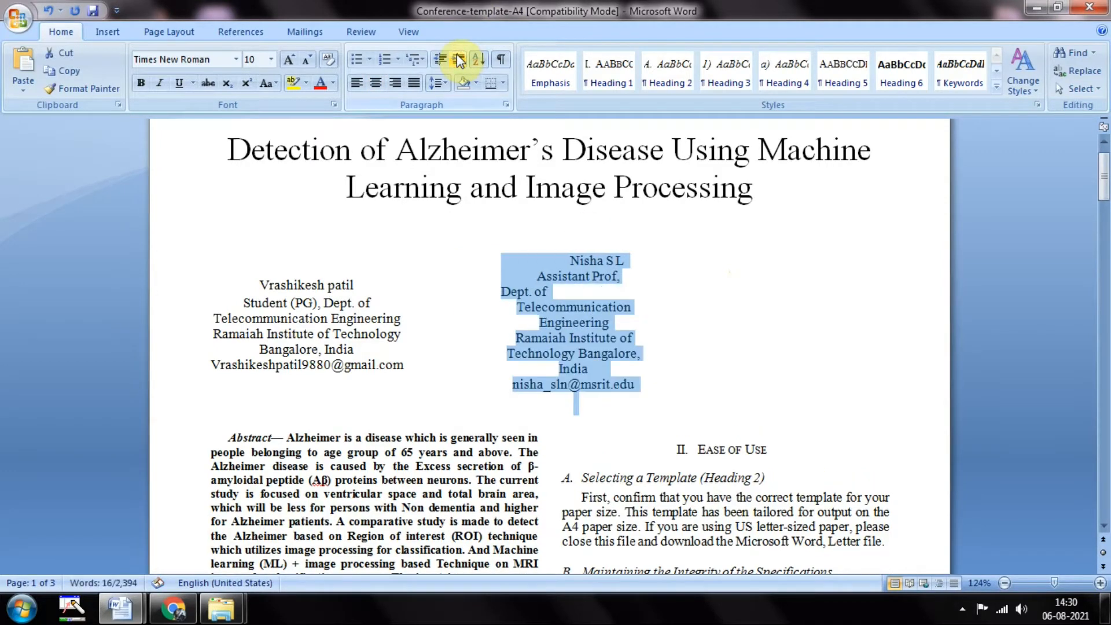
{"action": "left_click", "coordinate": [458, 58]}
{"action": "left_click", "coordinate": [458, 59]}
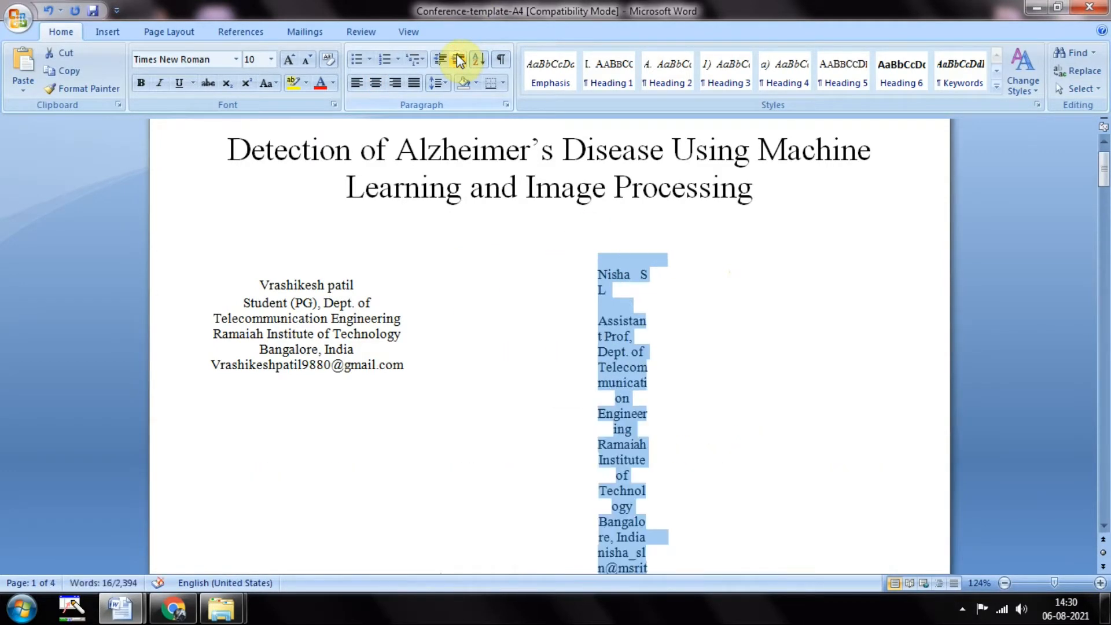
{"action": "key", "text": "ctrl+z"}
{"action": "key", "text": "ctrl+z"}
{"action": "key", "text": "ctrl+z"}
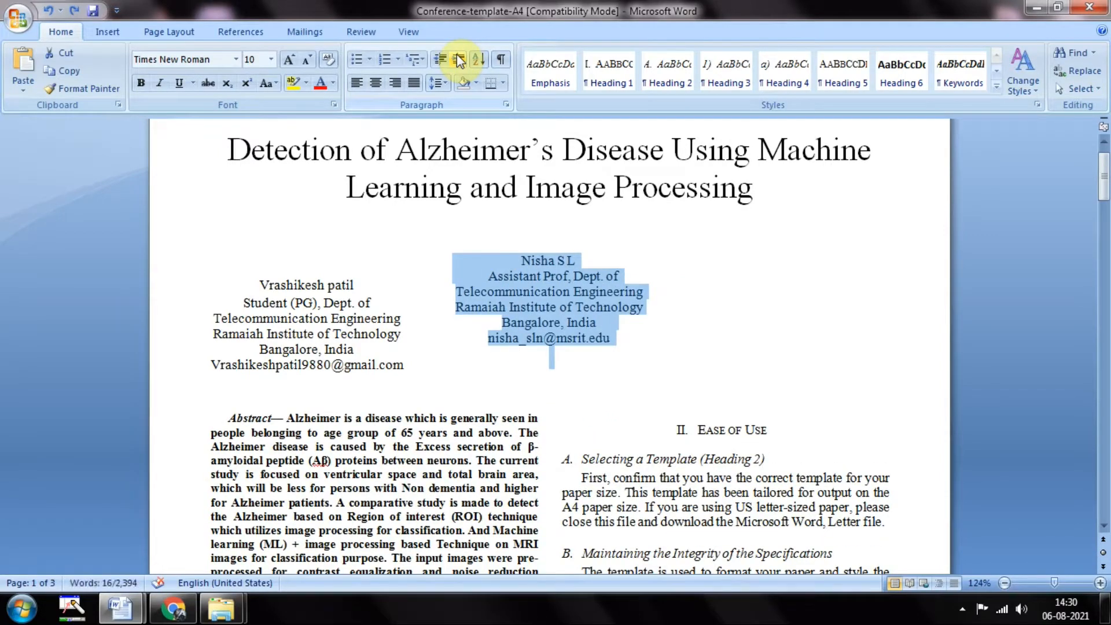
- Restore the 6th author placeholder block and replace it with the second author's details
{"action": "key", "text": "ctrl+z"}
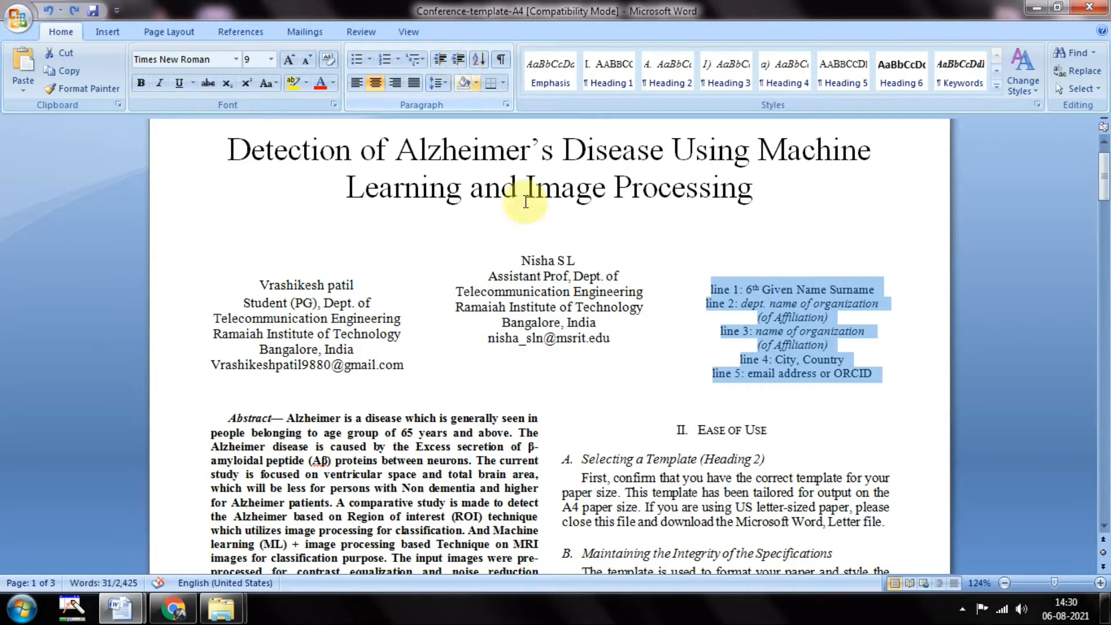
{"action": "left_click", "coordinate": [877, 371]}
{"action": "left_click_drag", "start_coordinate": [877, 372], "coordinate": [716, 291]}
{"action": "key", "text": "ctrl+v"}
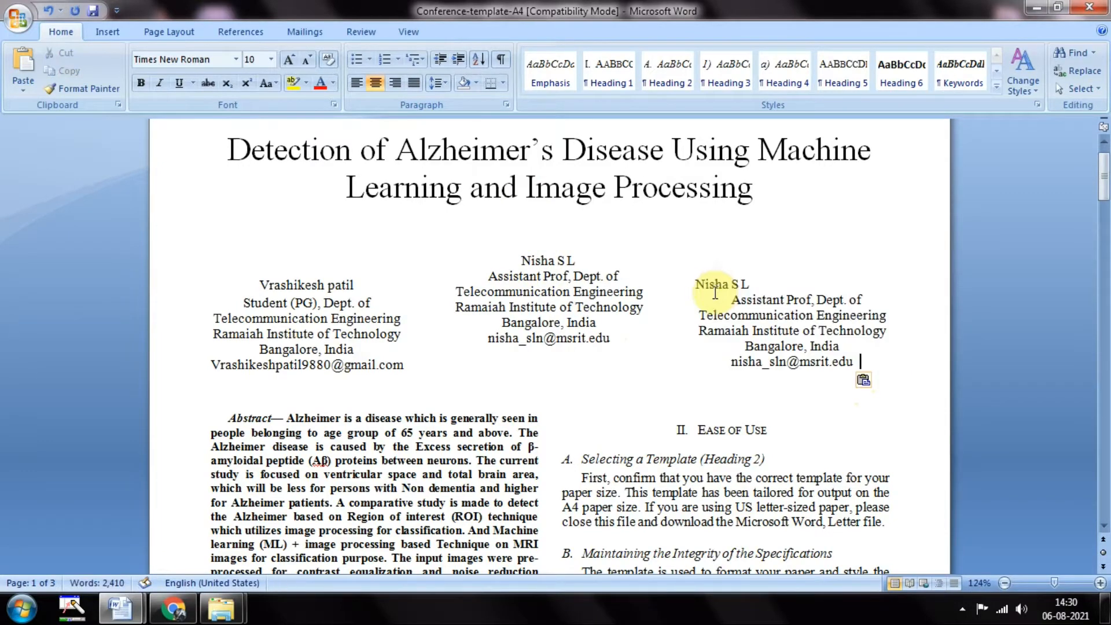
{"action": "left_click_drag", "start_coordinate": [610, 338], "coordinate": [533, 252]}
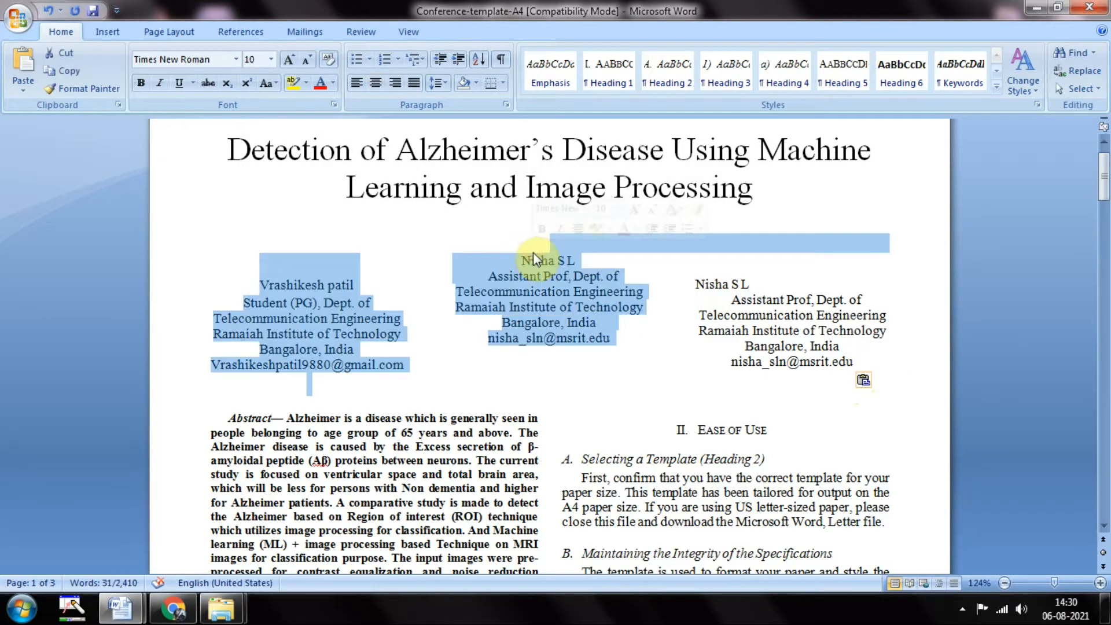
{"action": "key", "text": "Delete"}
{"action": "key", "text": "ctrl+z"}
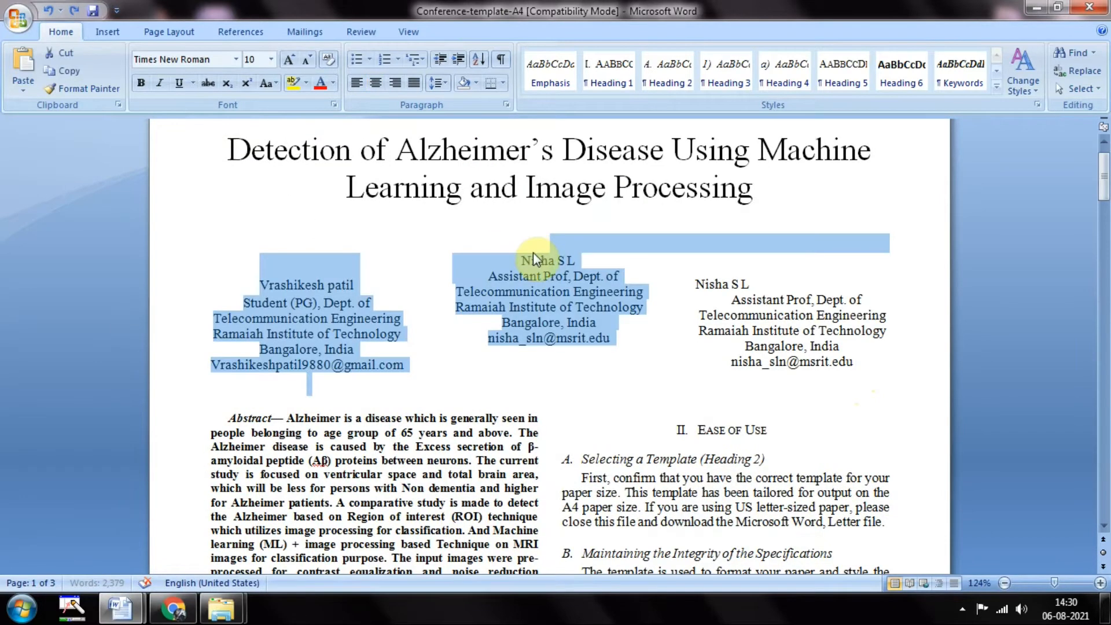
- Delete the duplicate second author's details from the middle author column
{"action": "left_click", "coordinate": [610, 340]}
{"action": "left_click_drag", "start_coordinate": [611, 339], "coordinate": [551, 262]}
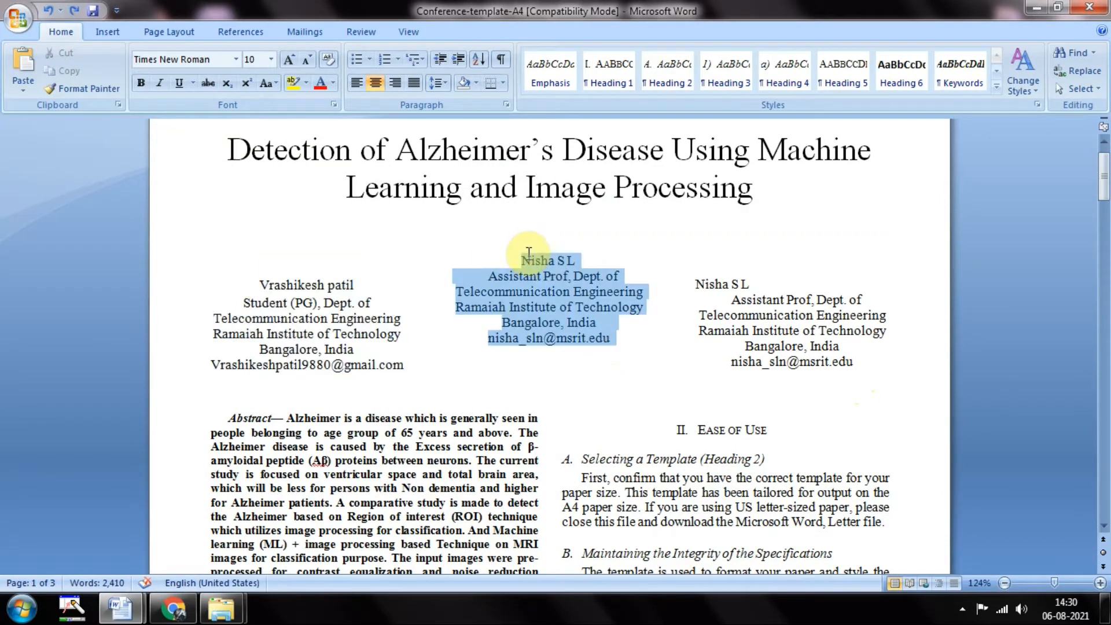
{"action": "key", "text": "Delete"}
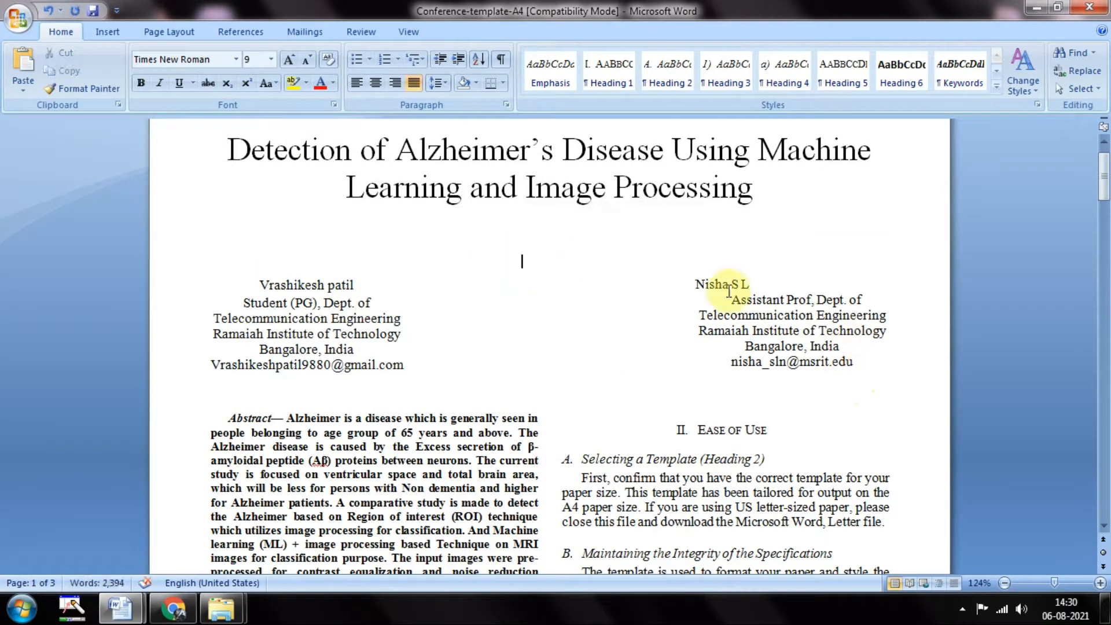
- Centre the second author's name and details in the third column and centre-align the first author's block
{"action": "left_click", "coordinate": [697, 284]}
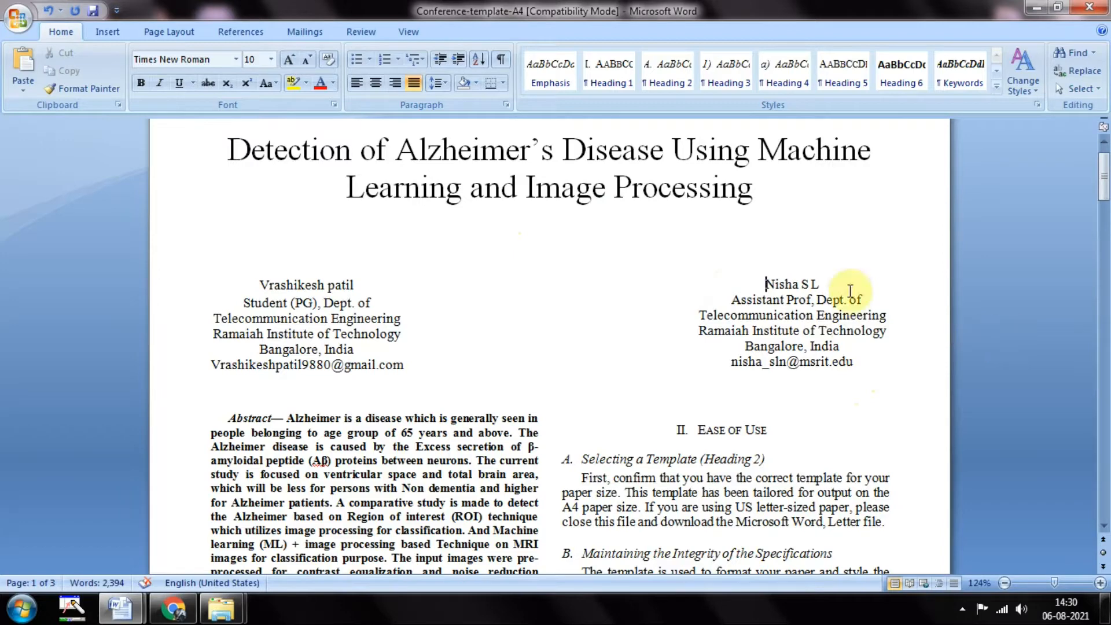
{"action": "left_click_drag", "start_coordinate": [862, 367], "coordinate": [779, 279]}
{"action": "left_click", "coordinate": [376, 83]}
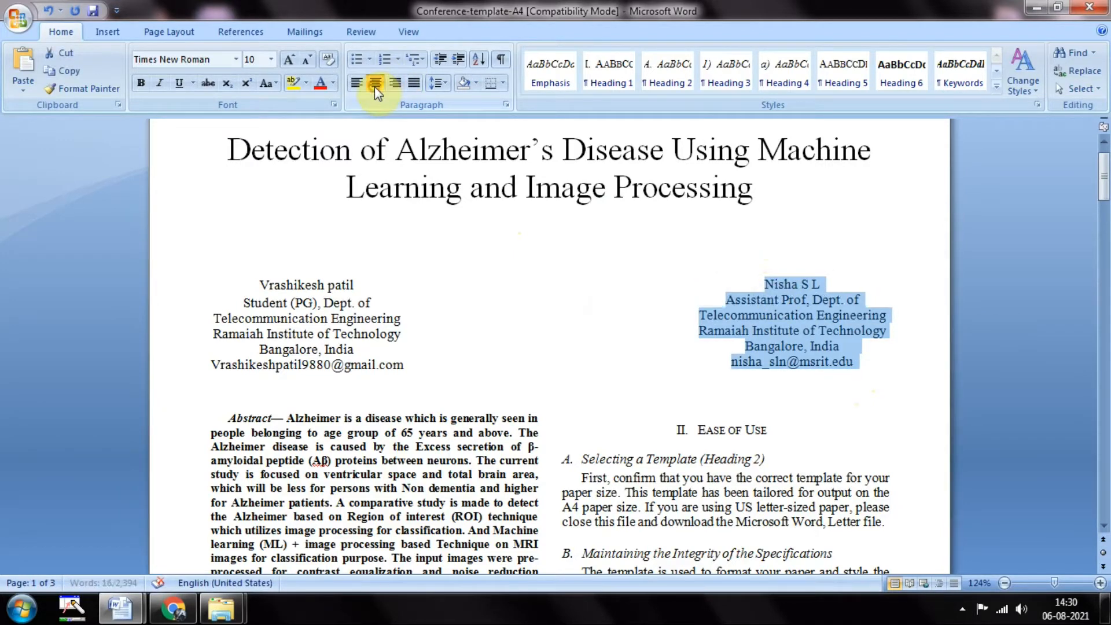
{"action": "left_click_drag", "start_coordinate": [404, 366], "coordinate": [281, 285]}
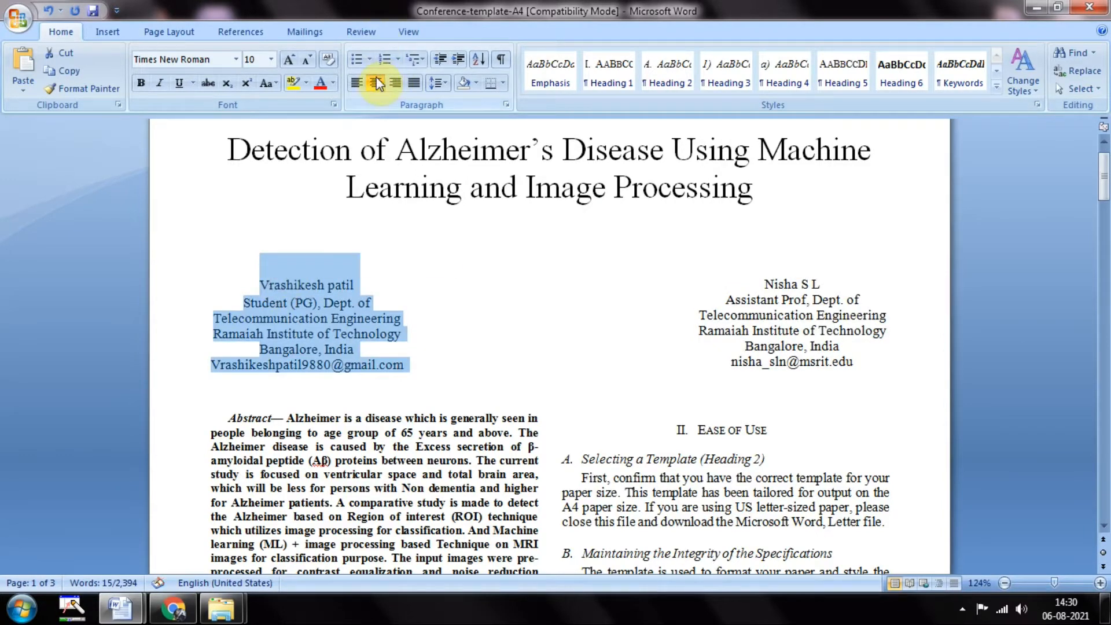
{"action": "left_click", "coordinate": [1035, 332]}
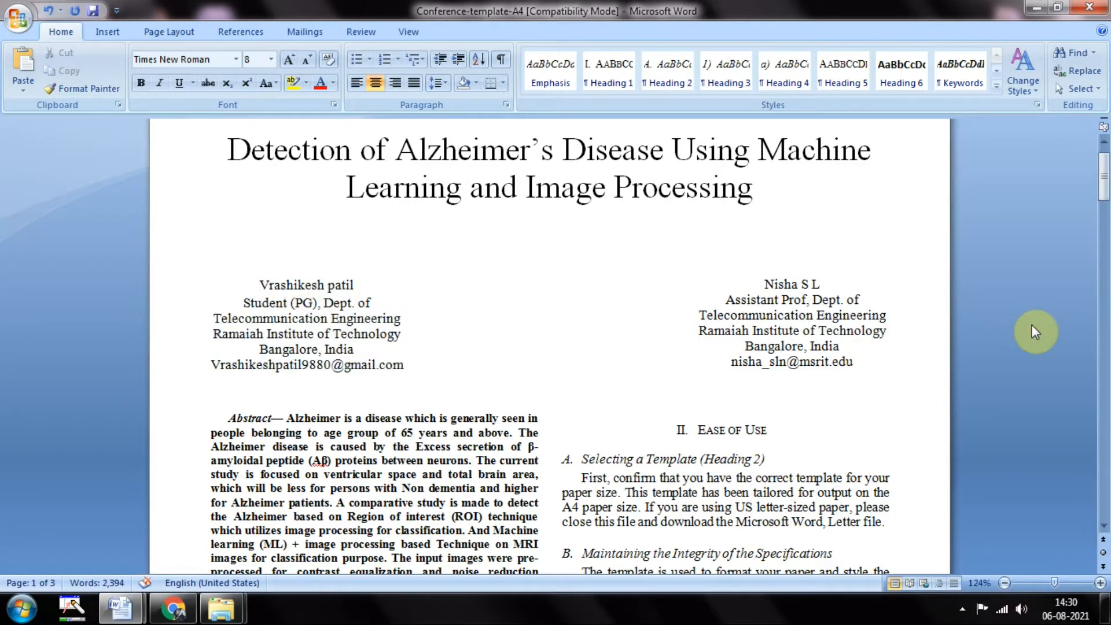
- Copy the keyword list, from "MRI image" through "Machine Learning (ML).", in the source paper and return to the conference template
{"action": "left_click_drag", "start_coordinate": [1104, 174], "coordinate": [1106, 215]}
{"action": "key", "text": "alt+Tab"}
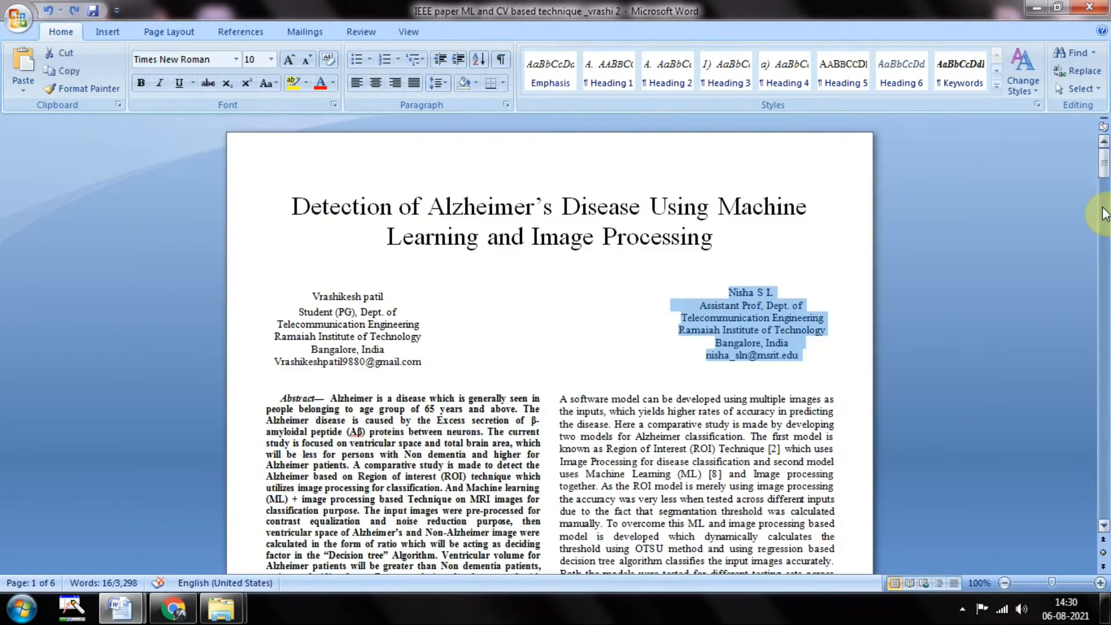
{"action": "left_click", "coordinate": [1103, 210]}
{"action": "left_click", "coordinate": [1040, 207]}
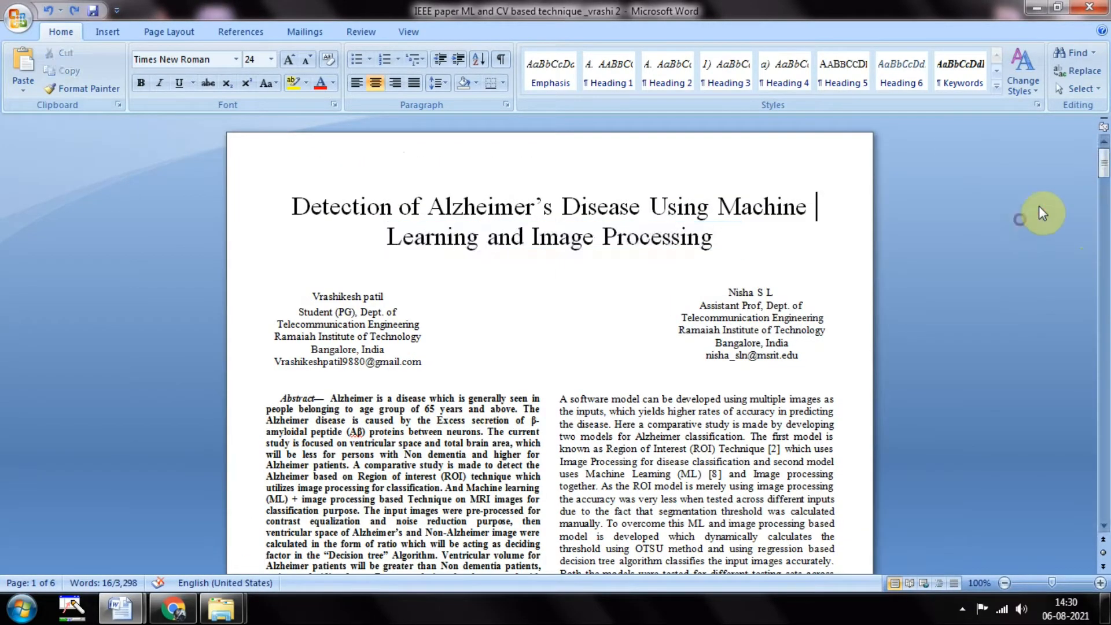
{"action": "left_click_drag", "start_coordinate": [1106, 164], "coordinate": [1107, 180]}
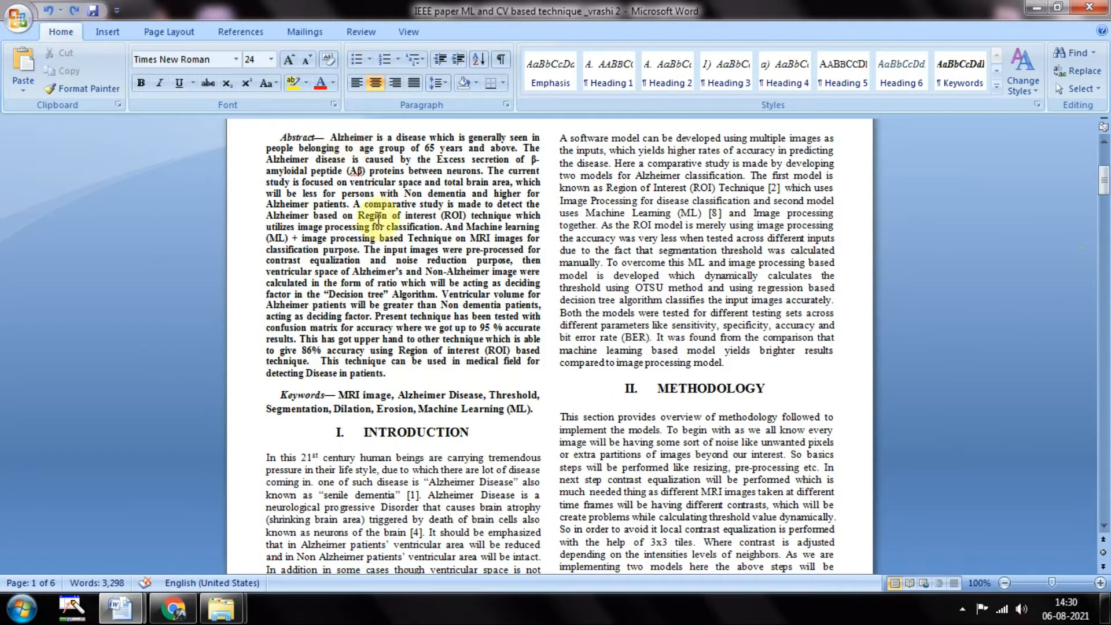
{"action": "key", "text": "alt+Tab"}
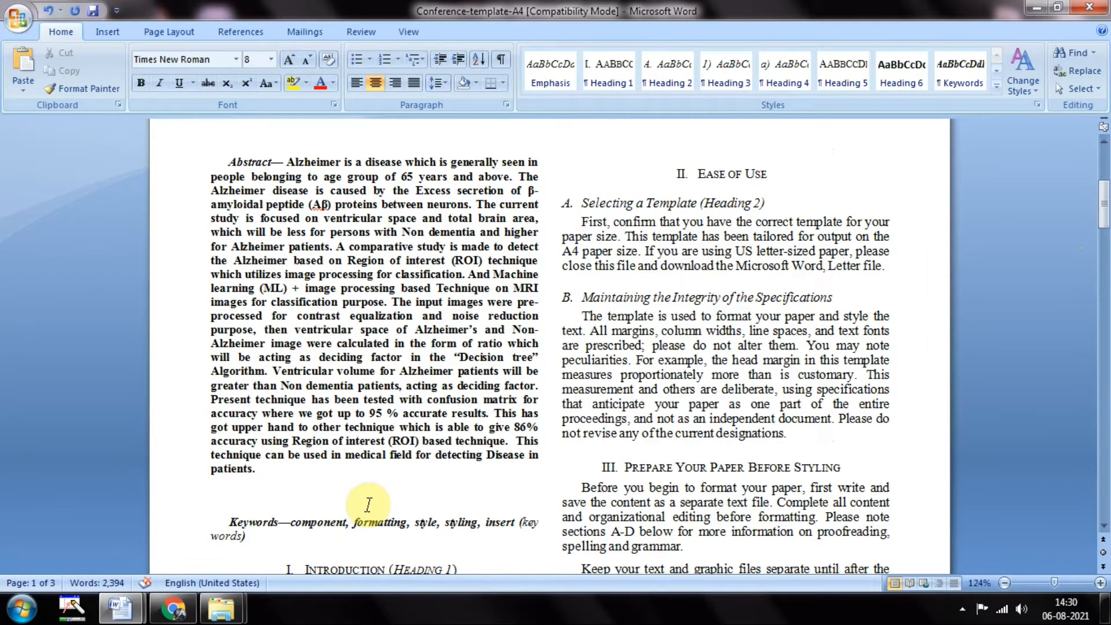
{"action": "key", "text": "alt+Tab"}
{"action": "left_click_drag", "start_coordinate": [338, 394], "coordinate": [421, 406]}
{"action": "key", "text": "ctrl+c"}
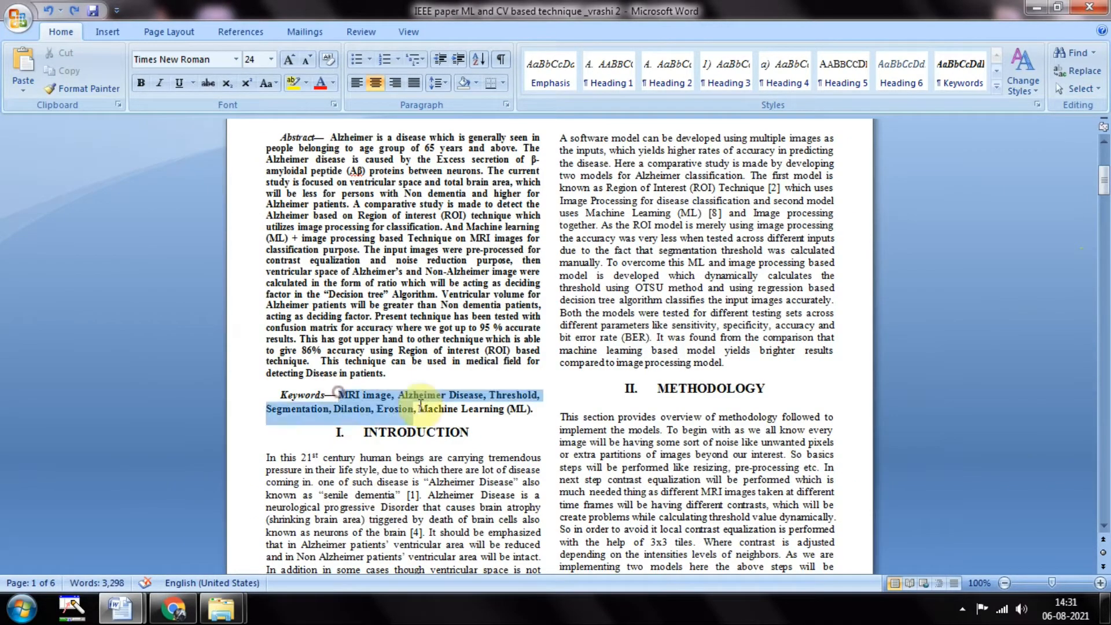
{"action": "left_click_drag", "start_coordinate": [537, 408], "coordinate": [539, 412]}
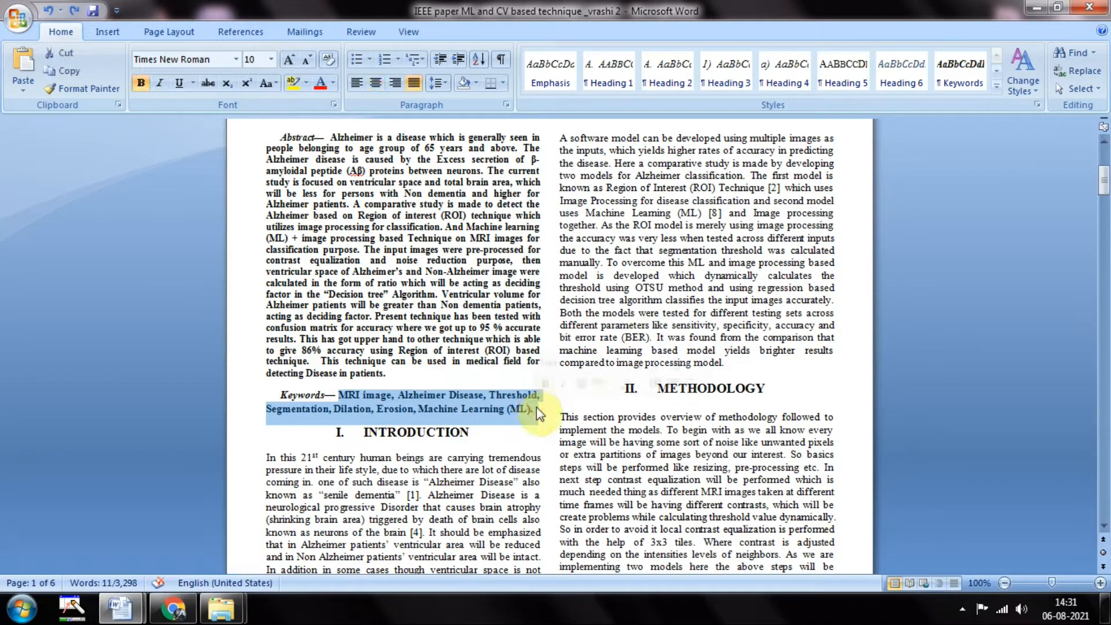
{"action": "key", "text": "alt+Tab"}
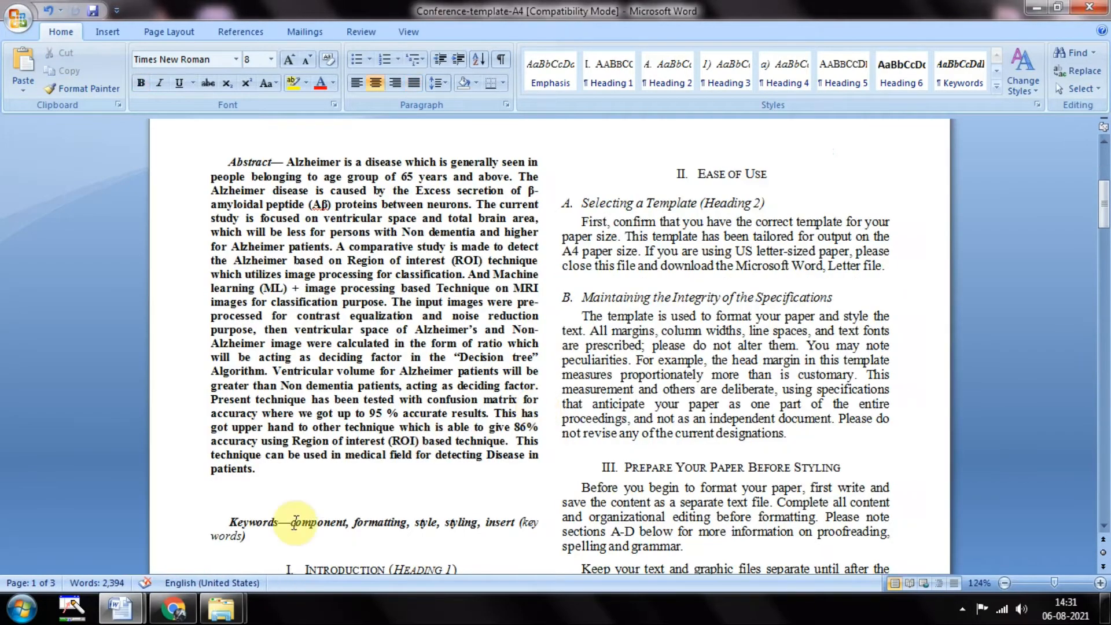
- Try replacing the template's whole placeholder keyword line after "Keywords—", including "(key words)", with the copied keyword list
{"action": "mouse_move", "coordinate": [287, 524]}
{"action": "left_mouse_down"}
{"action": "mouse_move", "coordinate": [293, 539]}
{"action": "mouse_move", "coordinate": [280, 544]}
{"action": "left_mouse_up"}
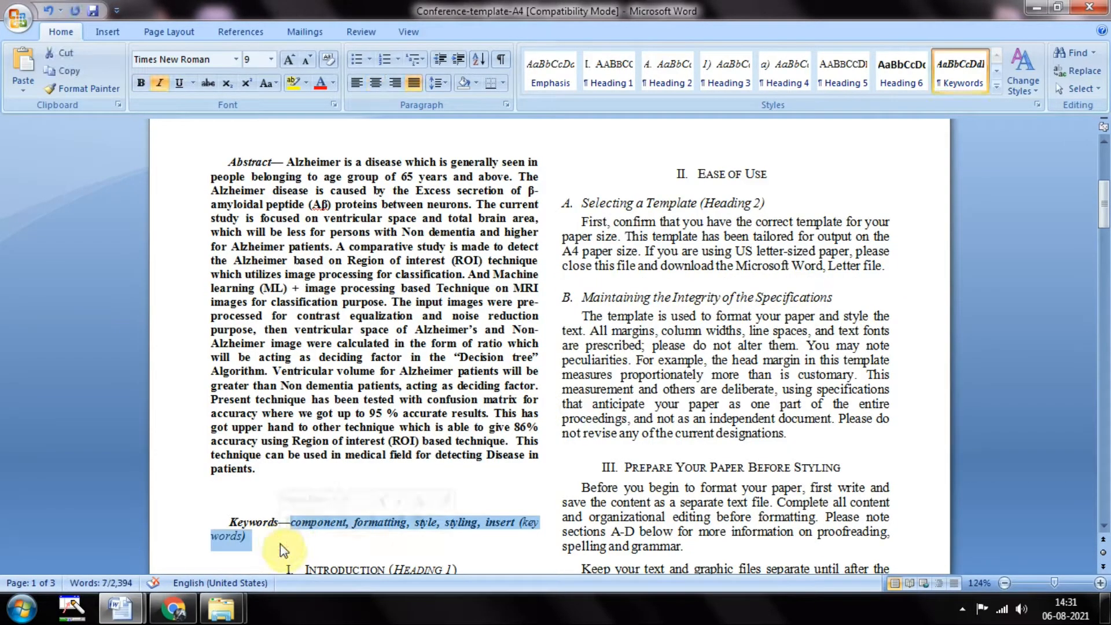
{"action": "key", "text": "ctrl+v"}
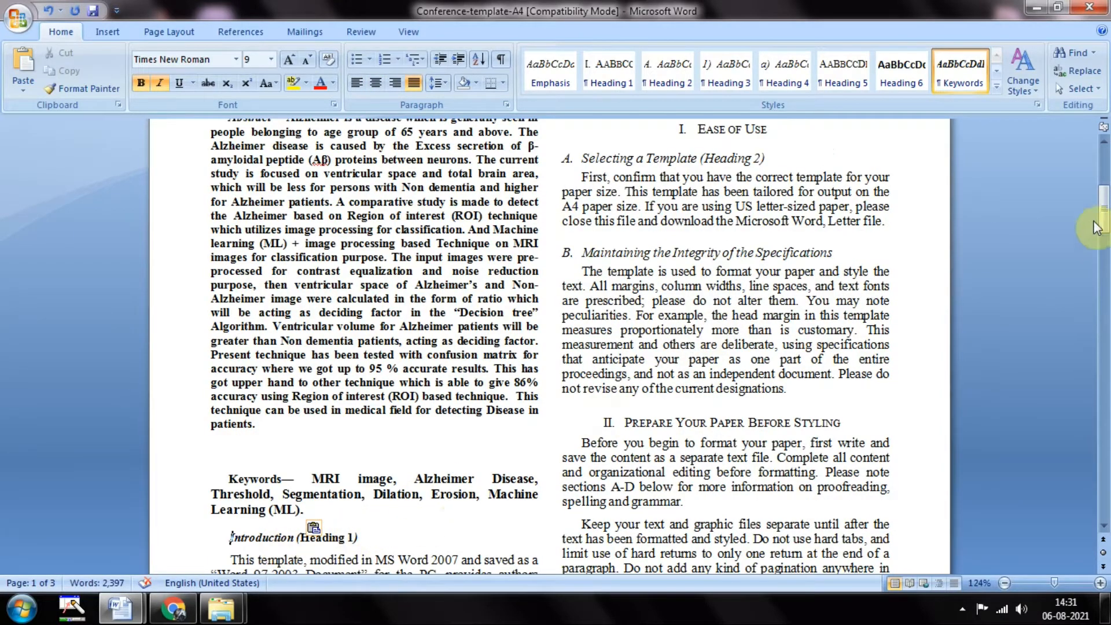
{"action": "key", "text": "ctrl+z"}
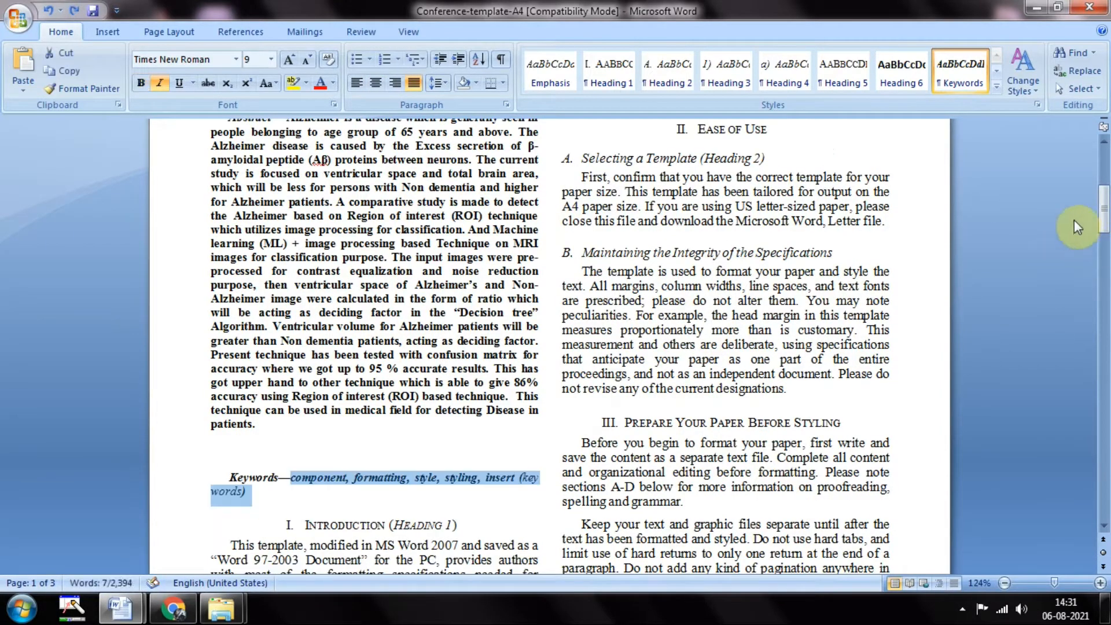
{"action": "left_click_drag", "start_coordinate": [1105, 208], "coordinate": [1107, 219]}
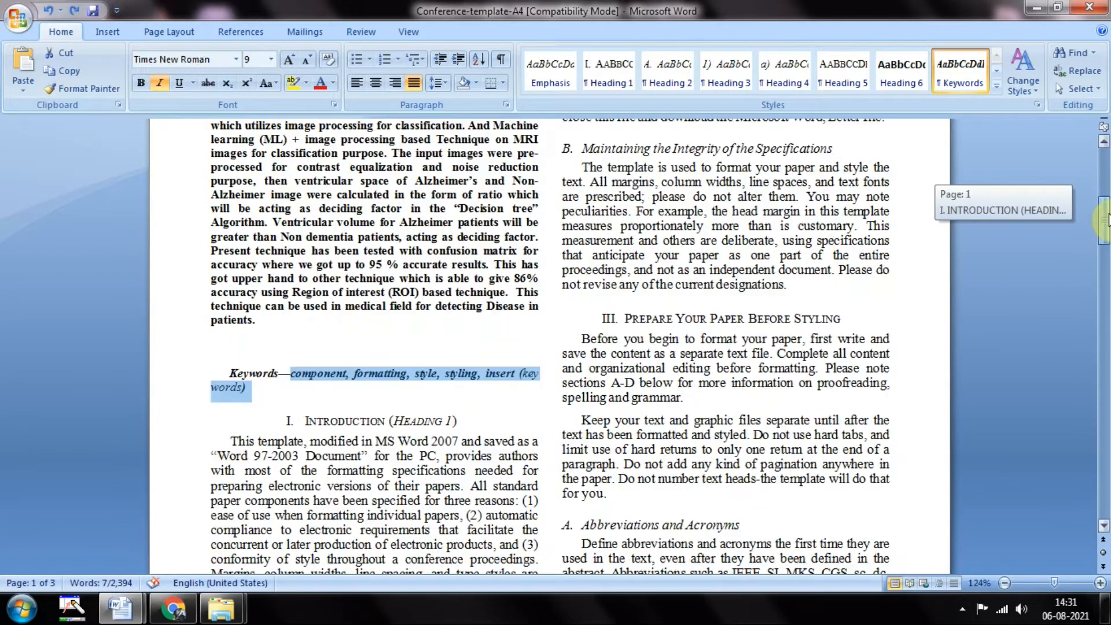
{"action": "left_click", "coordinate": [419, 405]}
{"action": "left_click_drag", "start_coordinate": [292, 371], "coordinate": [301, 387]}
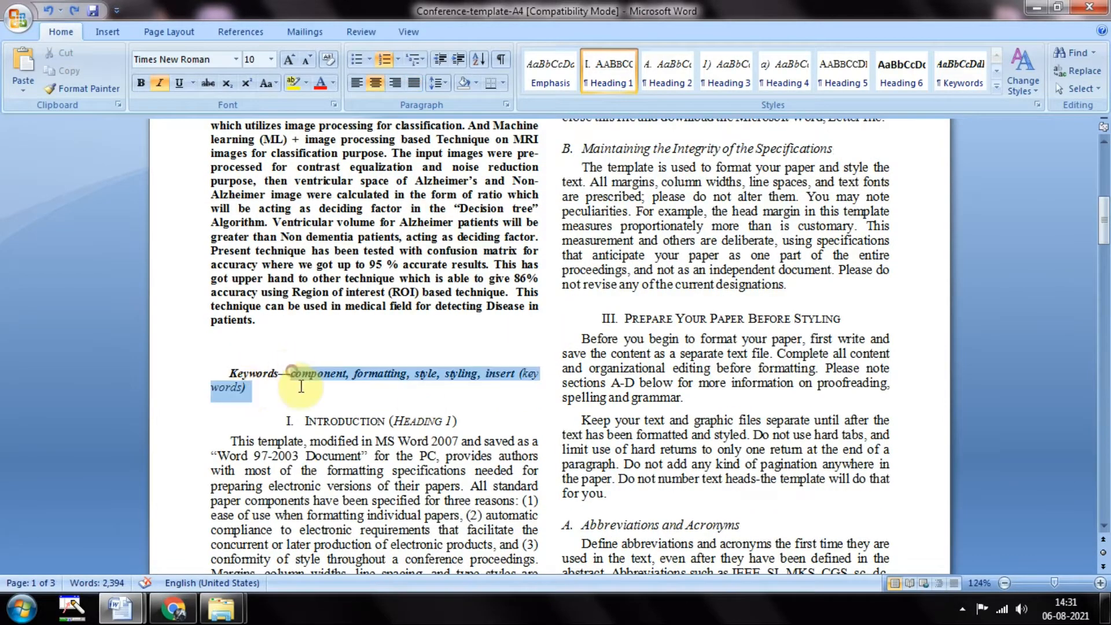
{"action": "key", "text": "ctrl+v"}
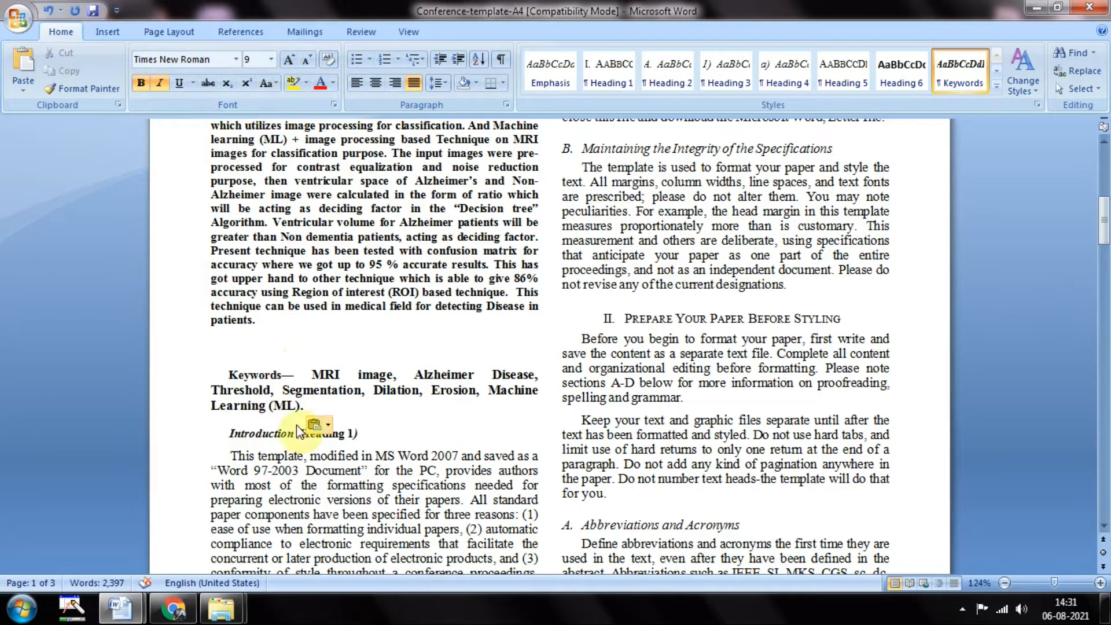
- Try applying the Roman numeral I, II, III numbering format to the Introduction heading below the keywords
{"action": "left_click", "coordinate": [229, 433]}
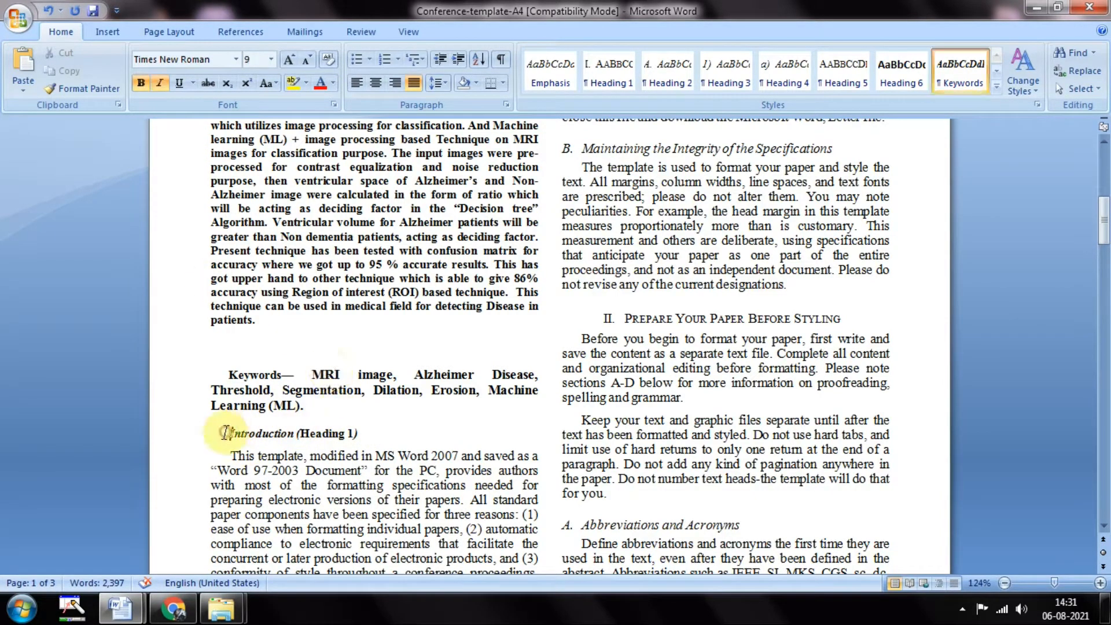
{"action": "left_click", "coordinate": [407, 69]}
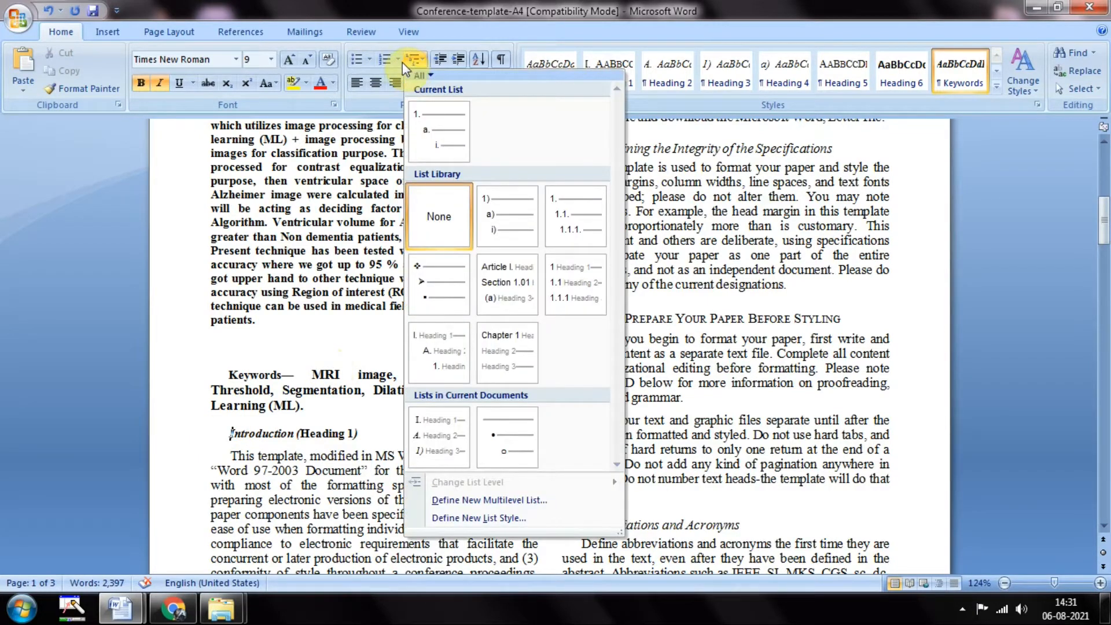
{"action": "left_click", "coordinate": [398, 58]}
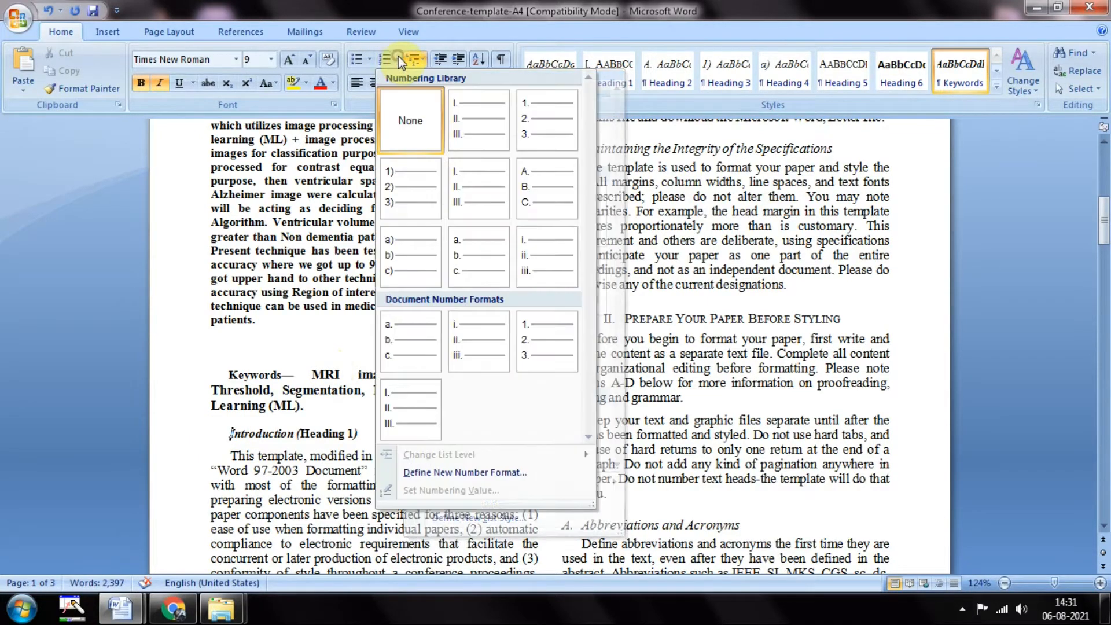
{"action": "left_click", "coordinate": [474, 134]}
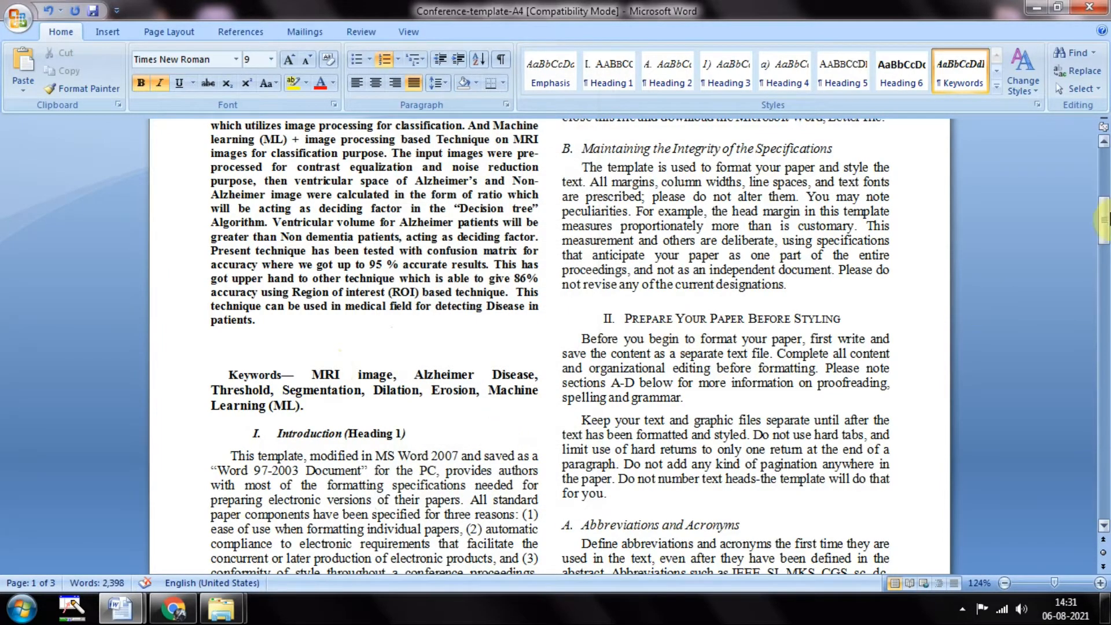
- Undo the Introduction heading's numbering and the keyword replacement
{"action": "mouse_move", "coordinate": [1106, 219]}
{"action": "left_mouse_down"}
{"action": "mouse_move", "coordinate": [1105, 184]}
{"action": "mouse_move", "coordinate": [1104, 276]}
{"action": "mouse_move", "coordinate": [1104, 195]}
{"action": "mouse_move", "coordinate": [1106, 213]}
{"action": "left_mouse_up"}
{"action": "key", "text": "ctrl+z"}
{"action": "key", "text": "ctrl+z"}
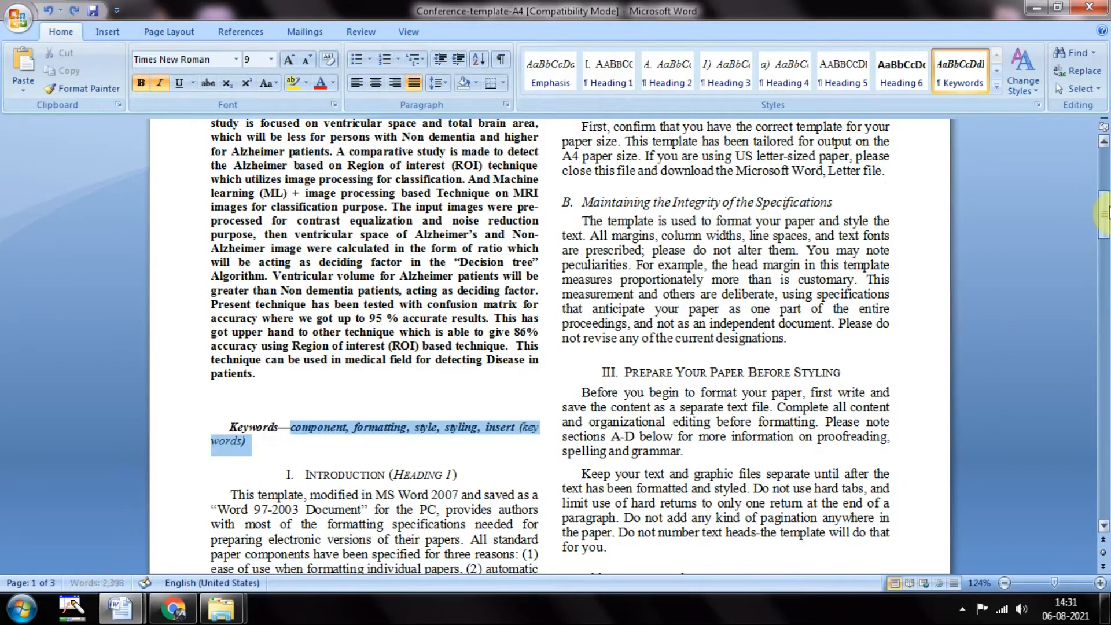
{"action": "key", "text": "ctrl+z"}
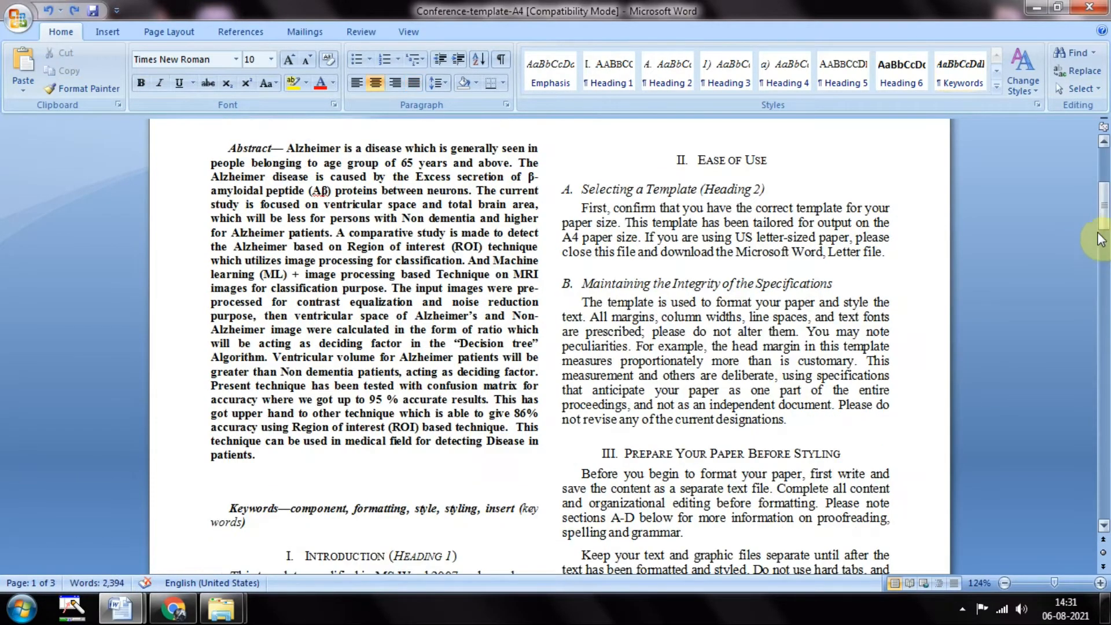
- Replace "component, formatting, style, styling, insert" with the copied keyword list and delete the leftover "(key words)" text
{"action": "left_click_drag", "start_coordinate": [1106, 231], "coordinate": [1106, 254]}
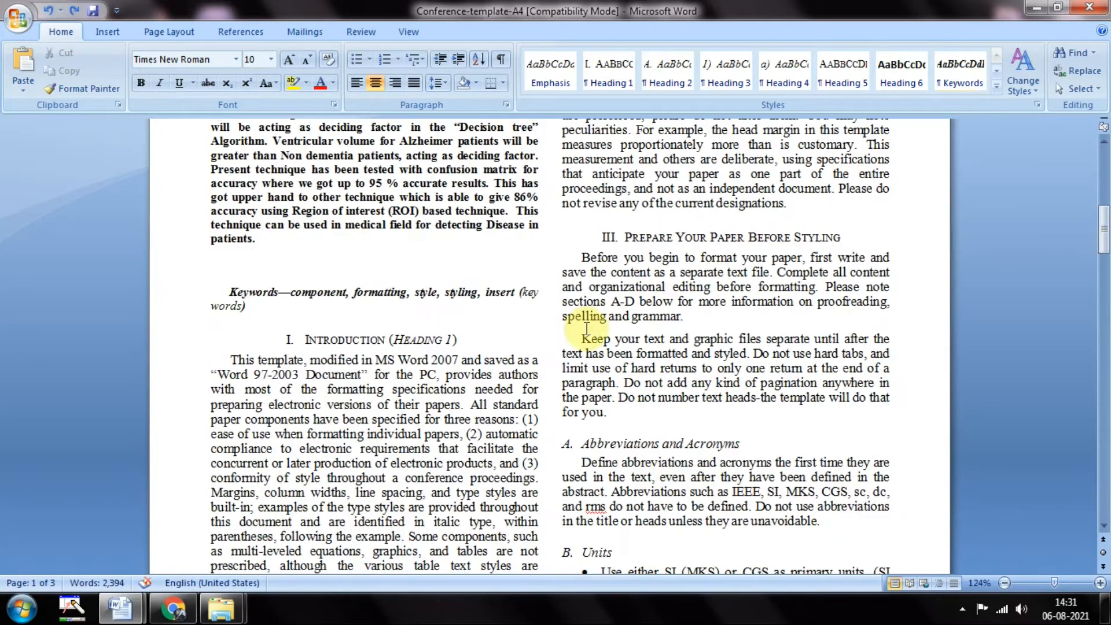
{"action": "left_click_drag", "start_coordinate": [346, 292], "coordinate": [516, 296]}
{"action": "left_click", "coordinate": [517, 297]}
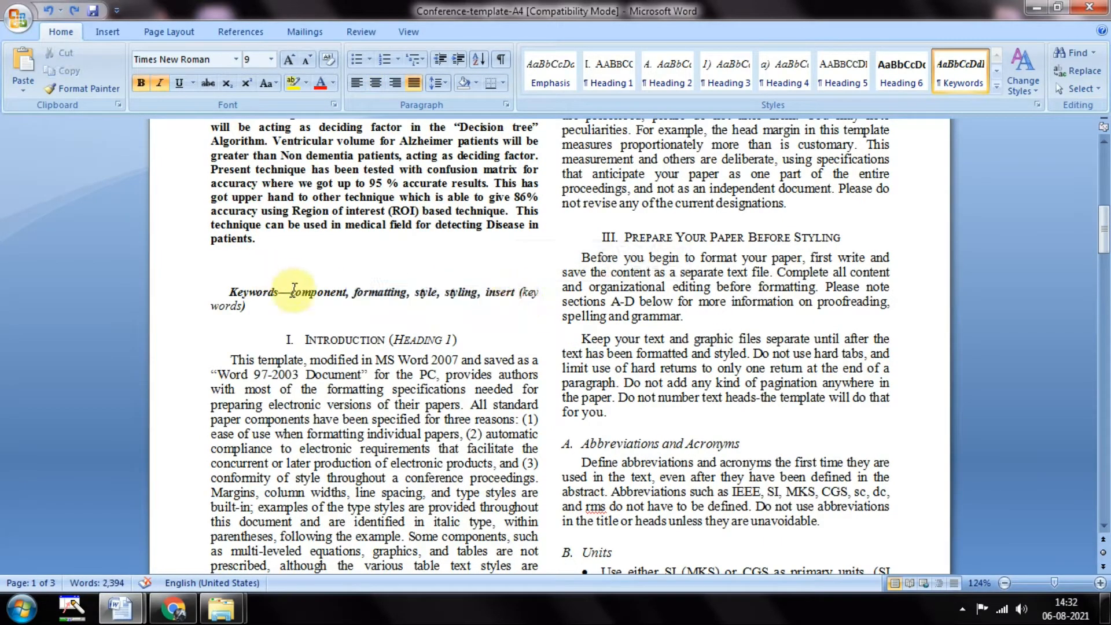
{"action": "left_click_drag", "start_coordinate": [293, 293], "coordinate": [519, 299]}
{"action": "key", "text": "ctrl+v"}
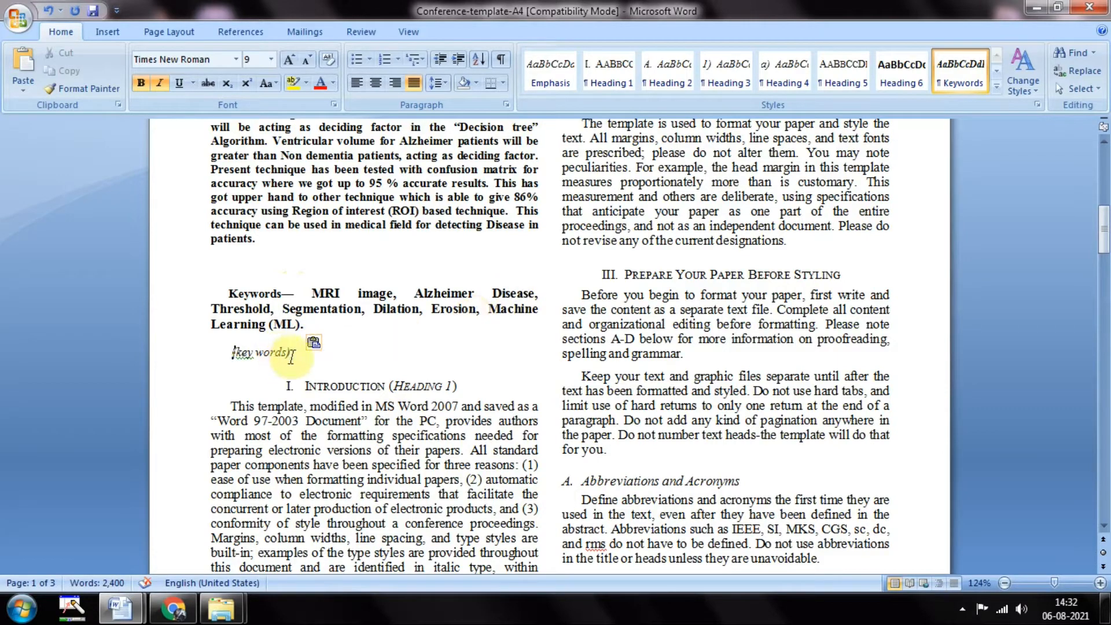
{"action": "key", "text": "BackSpace"}
{"action": "key", "text": "BackSpace"}
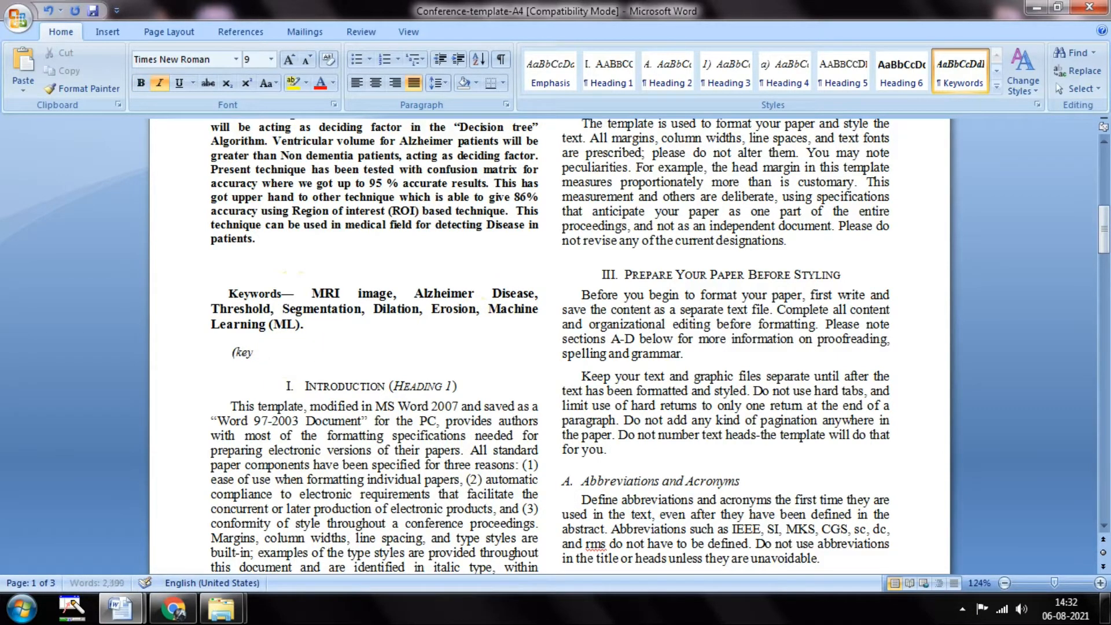
{"action": "key", "text": "BackSpace"}
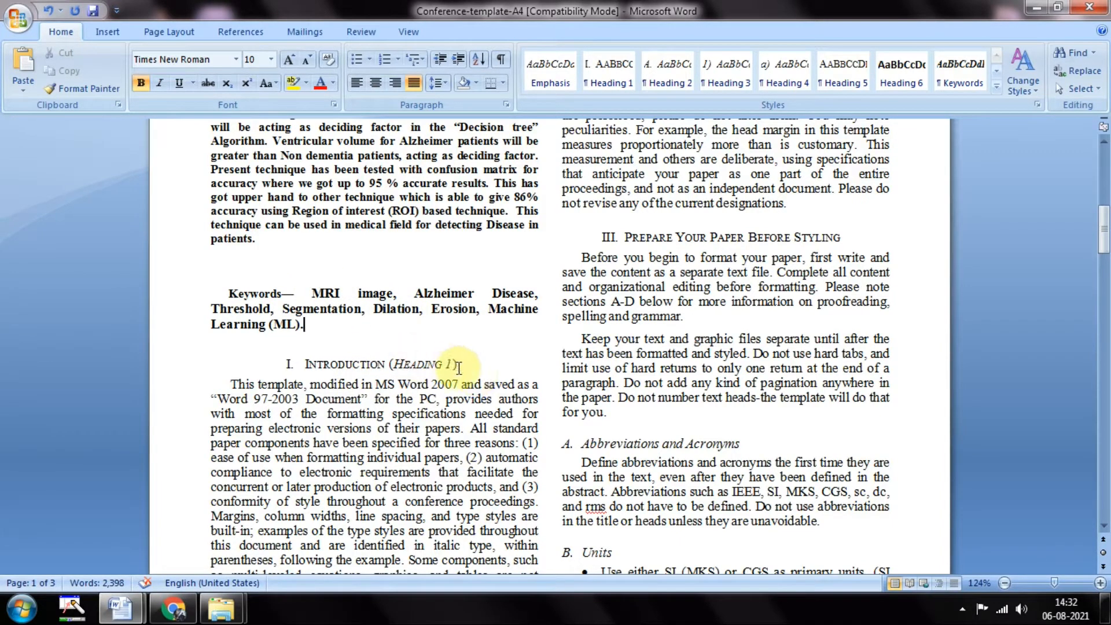
- Delete the "(Heading 1)" placeholder text from the Introduction heading, keeping only its number and the word Introduction
{"action": "left_click_drag", "start_coordinate": [457, 366], "coordinate": [404, 370]}
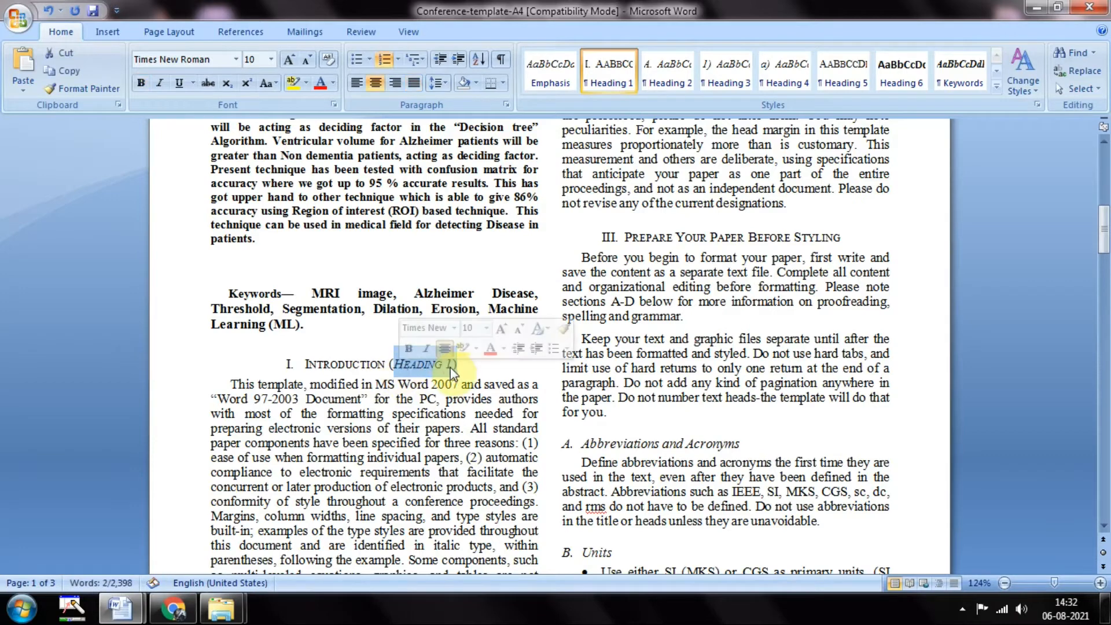
{"action": "left_click", "coordinate": [458, 365]}
{"action": "key", "text": "BackSpace"}
{"action": "key", "text": "BackSpace"}
{"action": "key", "text": "BackSpace"}
{"action": "key", "text": "BackSpace"}
{"action": "key", "text": "BackSpace"}
{"action": "key", "text": "BackSpace"}
{"action": "key", "text": "BackSpace"}
{"action": "key", "text": "BackSpace"}
{"action": "key", "text": "BackSpace"}
{"action": "key", "text": "BackSpace"}
{"action": "key", "text": "BackSpace"}
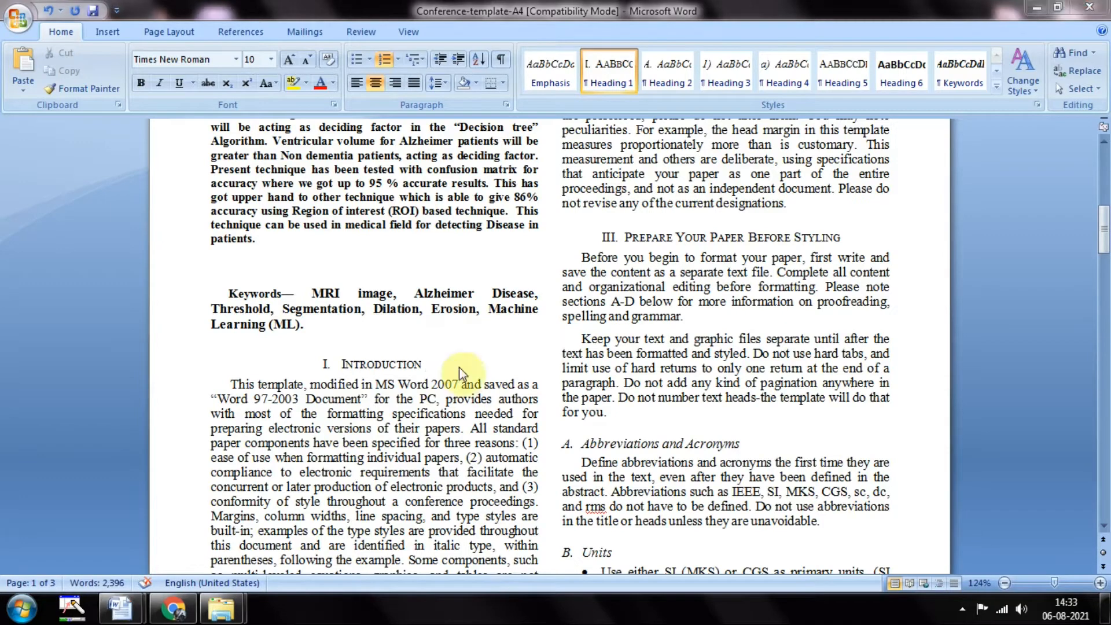
{"action": "left_click", "coordinate": [962, 609]}
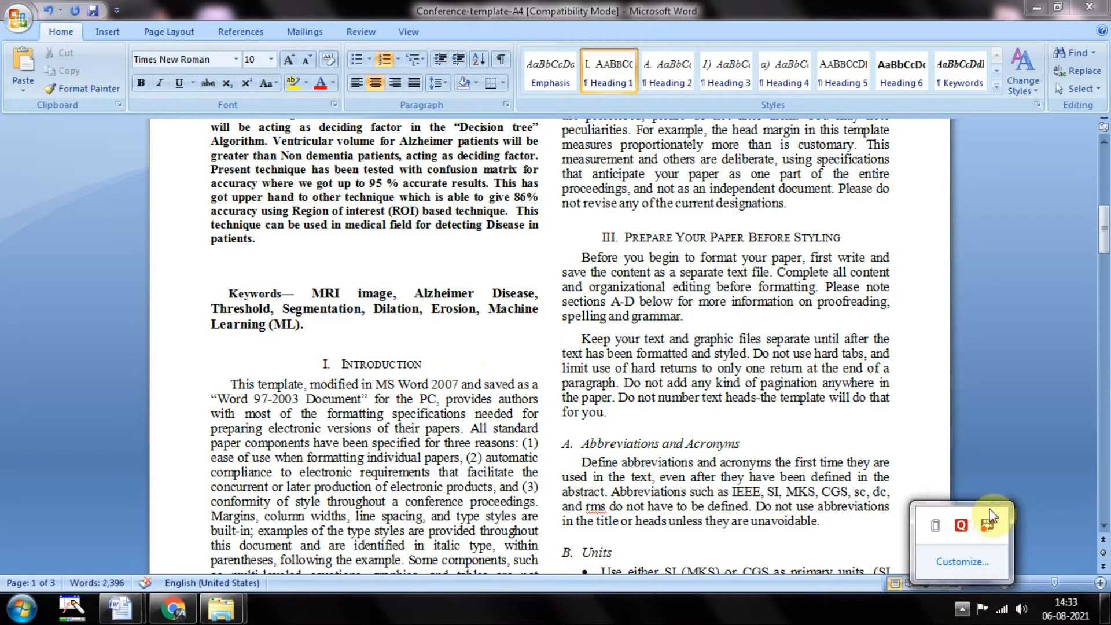
{"action": "left_click", "coordinate": [992, 402]}
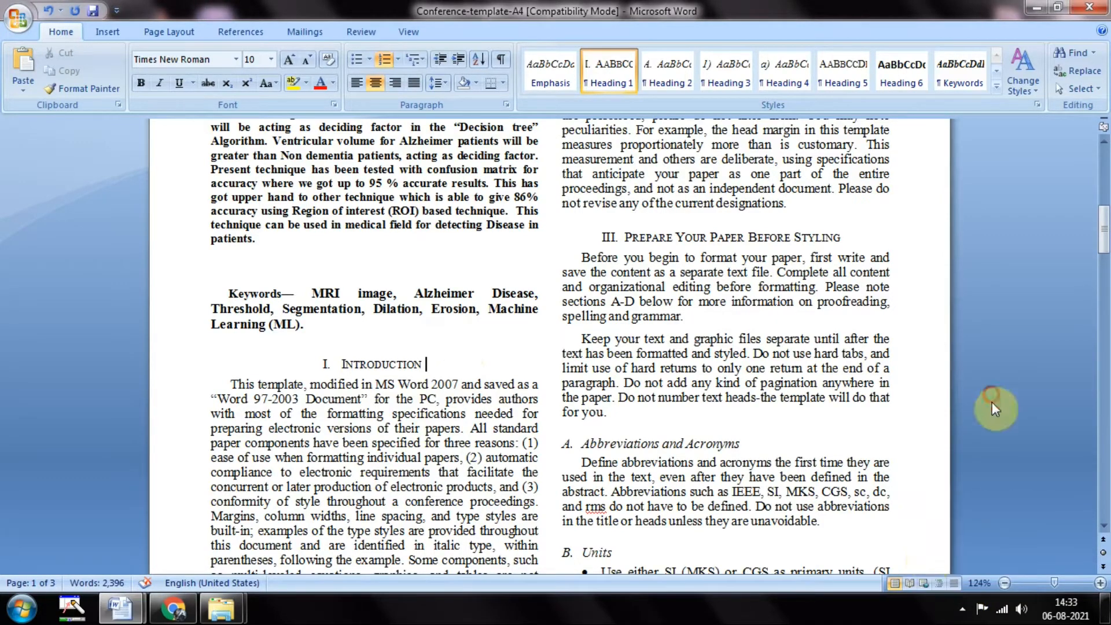
{"action": "left_click", "coordinate": [962, 609]}
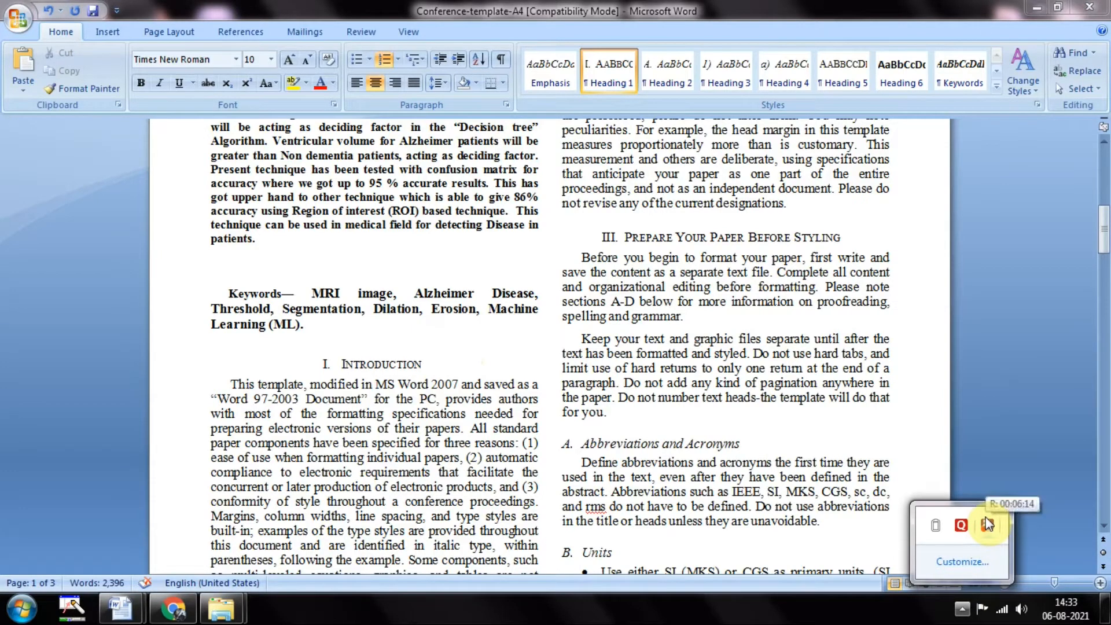
{"action": "left_click", "coordinate": [1013, 356]}
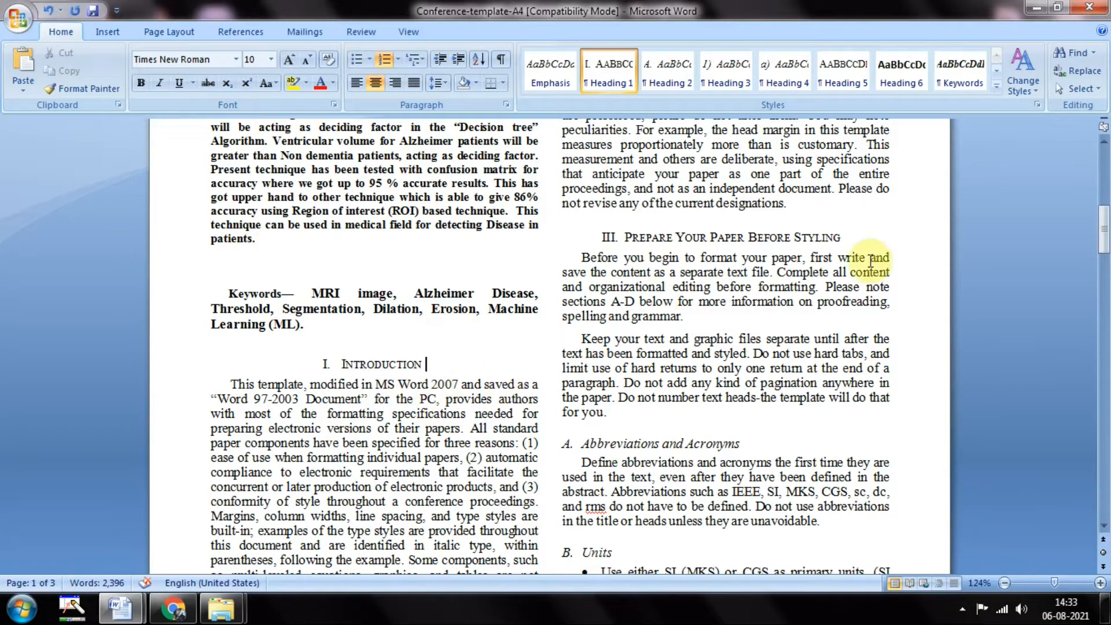
- Copy the whole Introduction body paragraph from the source paper and return to the template's Introduction section
{"action": "left_click_drag", "start_coordinate": [1106, 235], "coordinate": [1106, 239]}
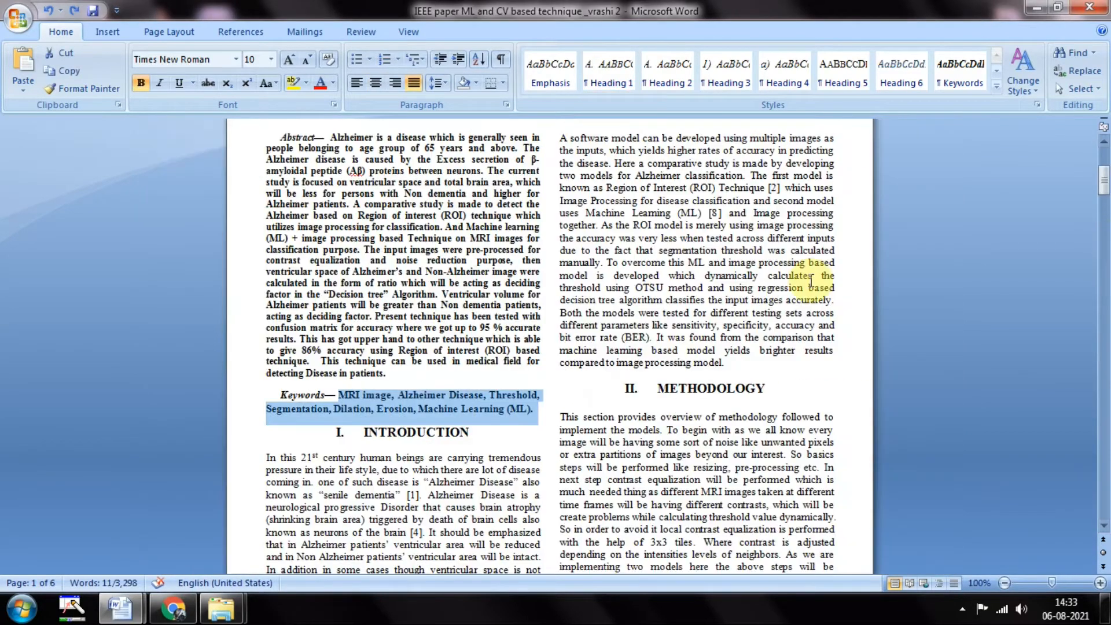
{"action": "left_click", "coordinate": [1039, 291]}
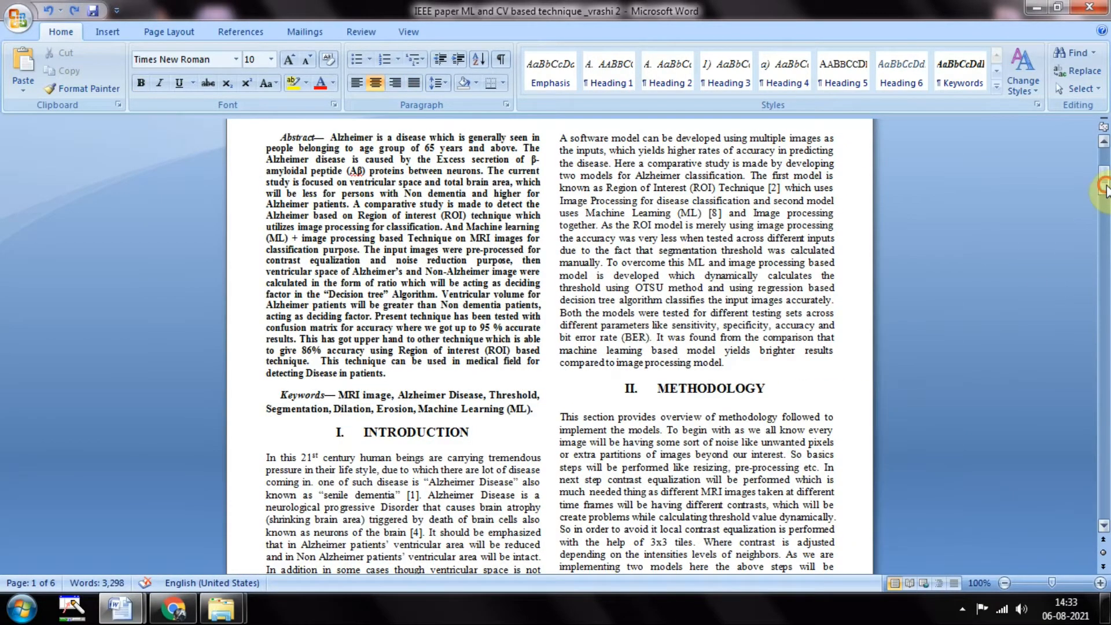
{"action": "left_click_drag", "start_coordinate": [1105, 183], "coordinate": [1104, 199]}
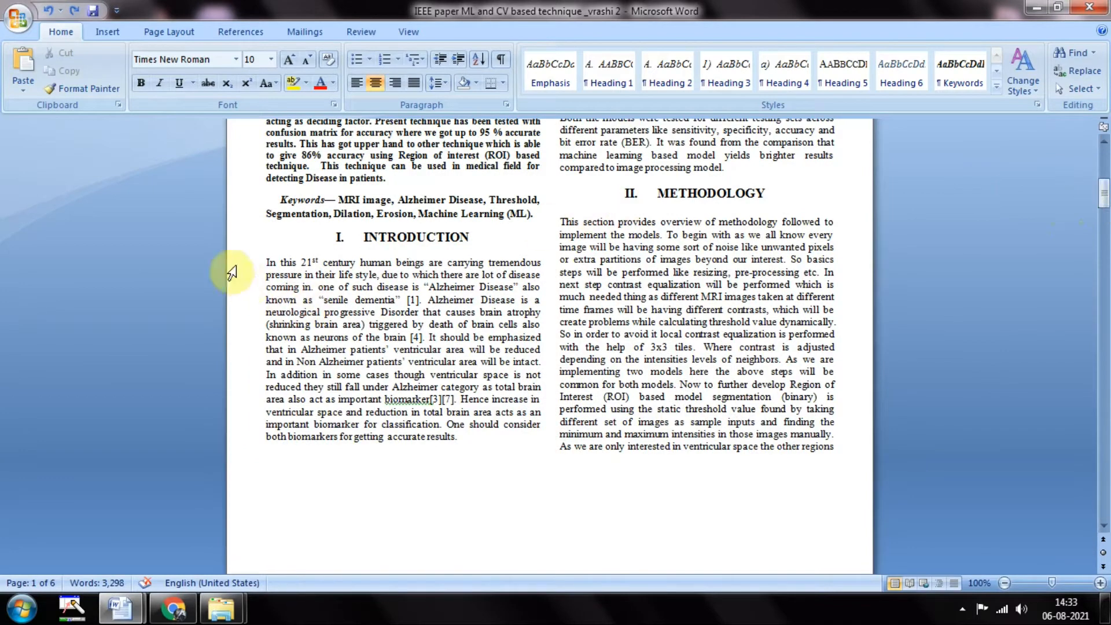
{"action": "left_click_drag", "start_coordinate": [263, 261], "coordinate": [459, 440]}
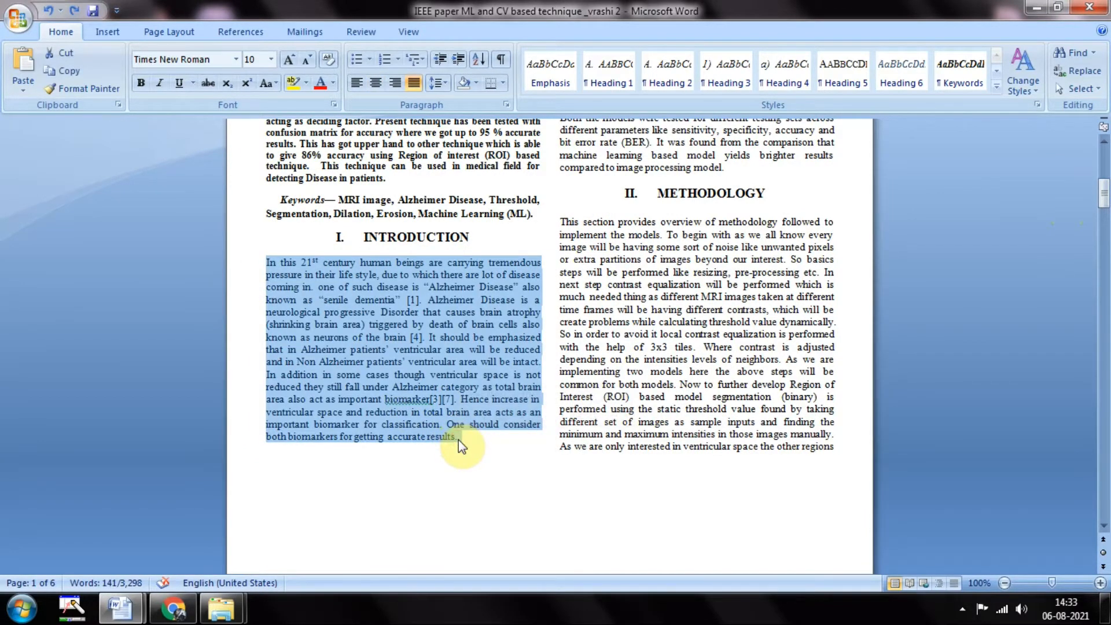
{"action": "key", "text": "alt+Tab"}
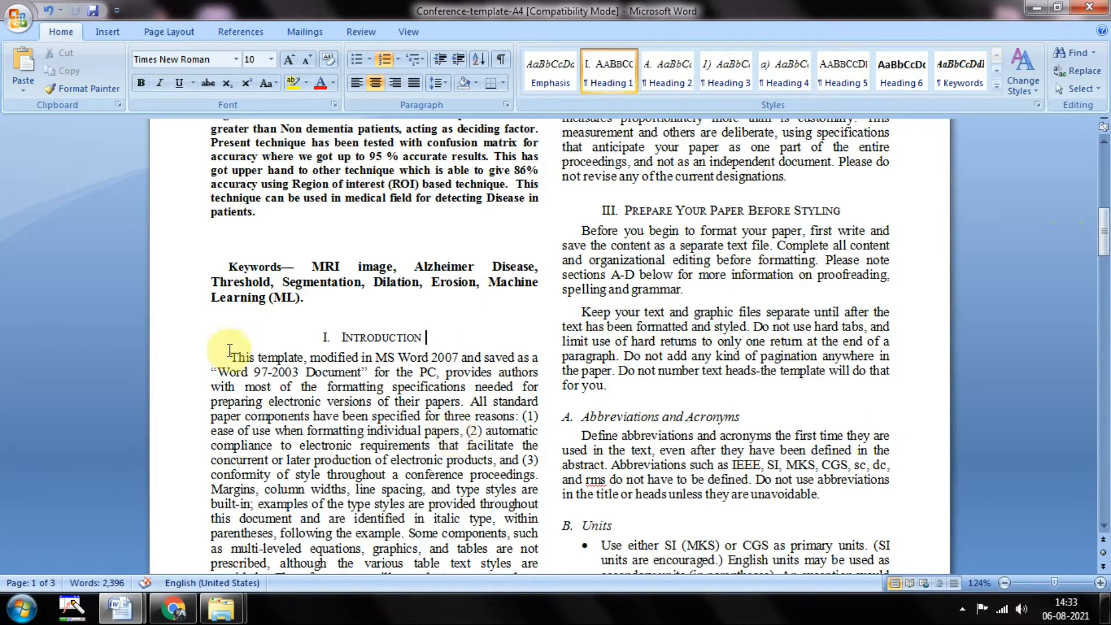
- Replace the template's Introduction placeholder paragraph with the Introduction text copied from the source paper
{"action": "left_click_drag", "start_coordinate": [228, 353], "coordinate": [543, 285]}
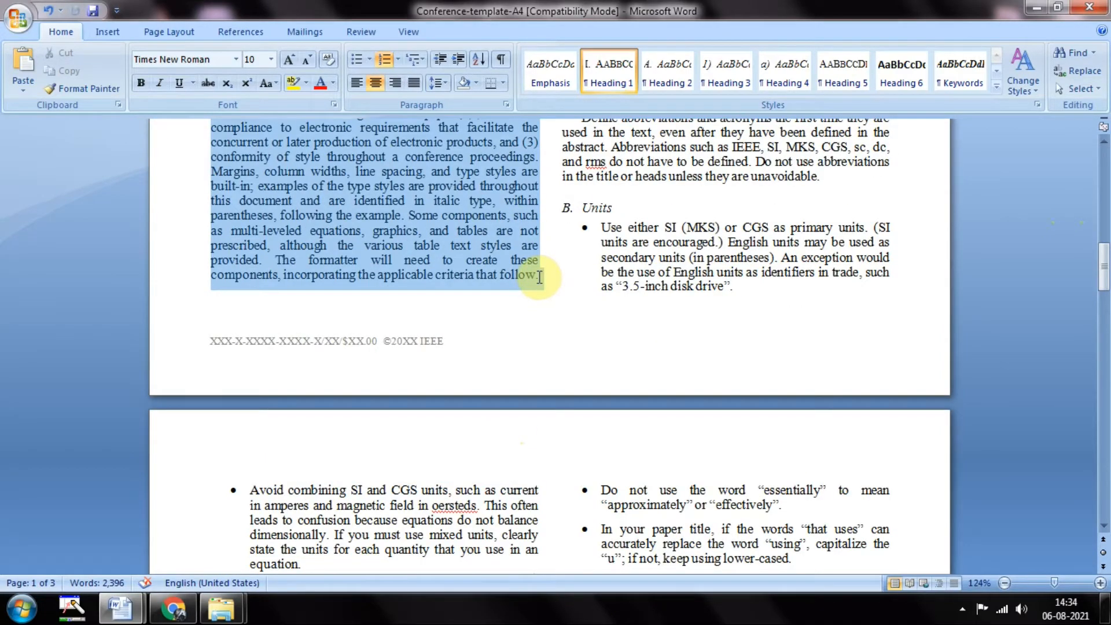
{"action": "scroll", "coordinate": [535, 276], "scroll_direction": "up", "scroll_amount": 12}
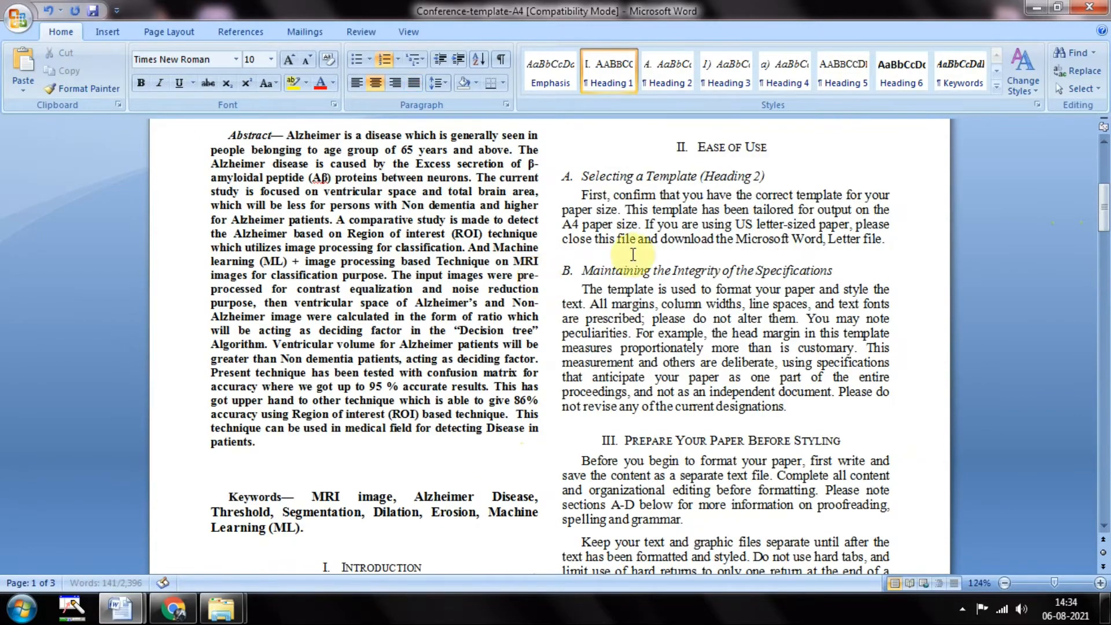
{"action": "left_click_drag", "start_coordinate": [1100, 218], "coordinate": [1101, 260]}
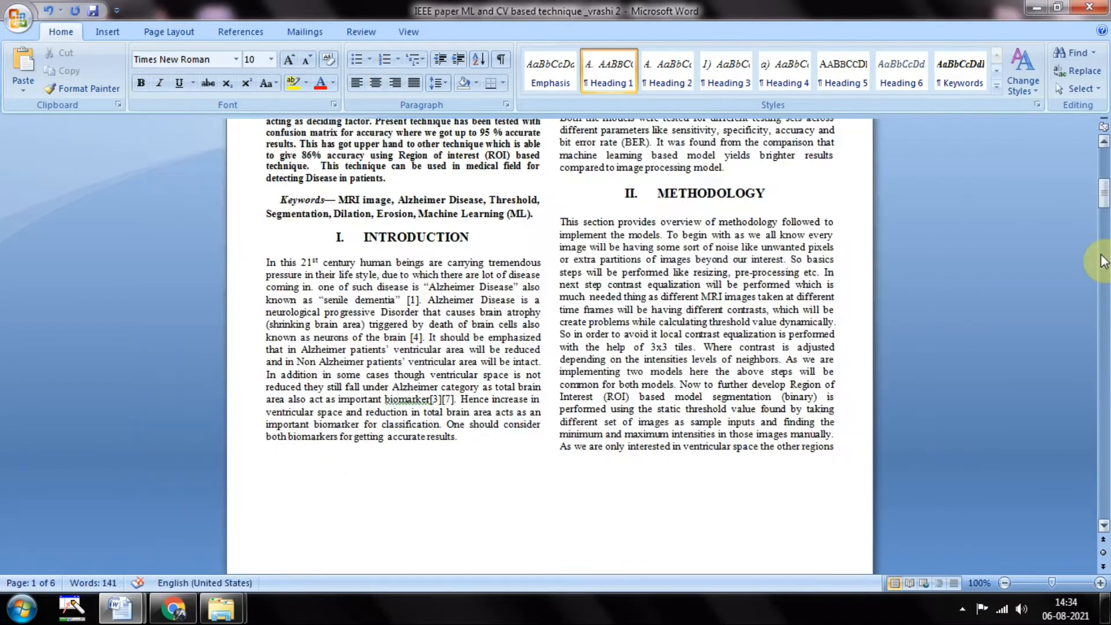
- Copy the "A software model can be developed…" paragraph from the source paper and paste it at the end of the template's Introduction
{"action": "scroll", "coordinate": [1031, 275], "scroll_direction": "up", "scroll_amount": 7}
{"action": "mouse_move", "coordinate": [1104, 186]}
{"action": "left_mouse_down"}
{"action": "mouse_move", "coordinate": [1104, 195]}
{"action": "mouse_move", "coordinate": [1106, 180]}
{"action": "left_mouse_up"}
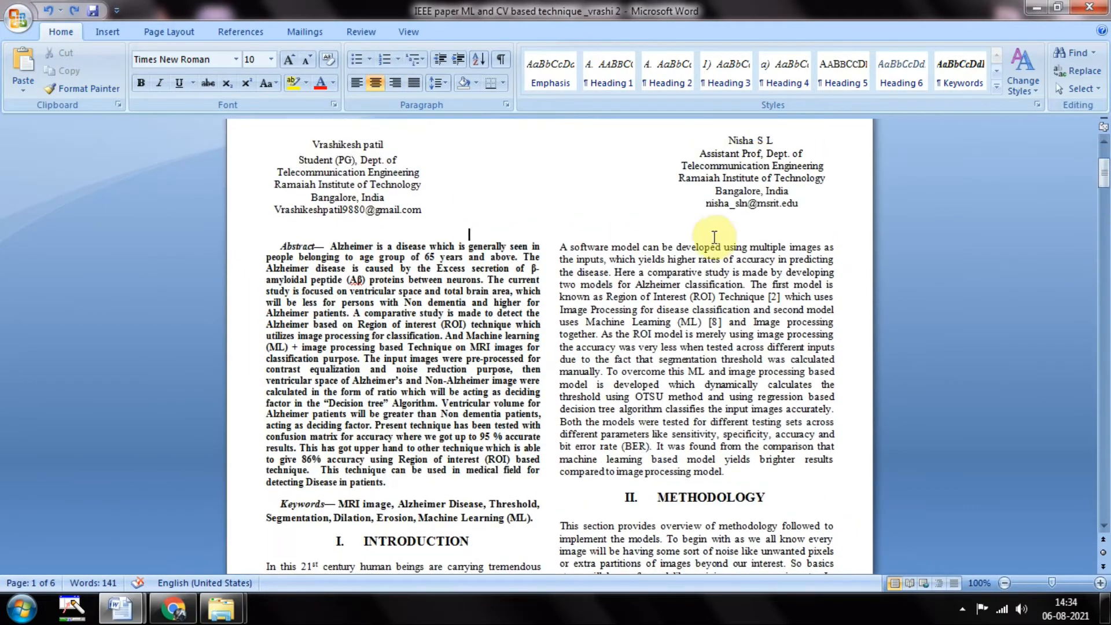
{"action": "left_click_drag", "start_coordinate": [561, 248], "coordinate": [729, 482]}
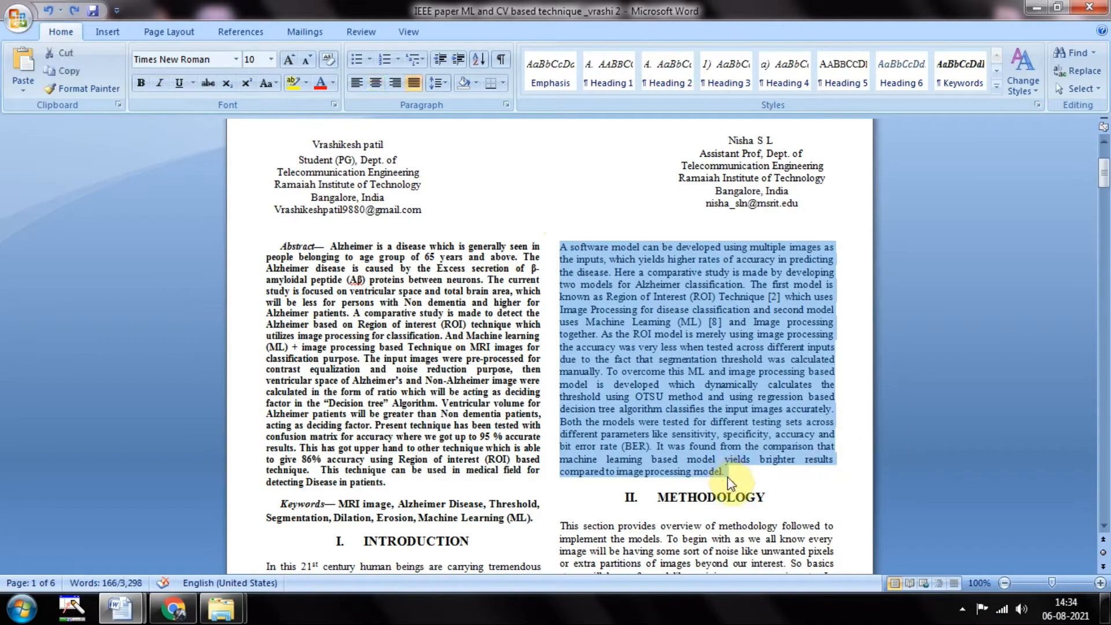
{"action": "key", "text": "alt+Tab"}
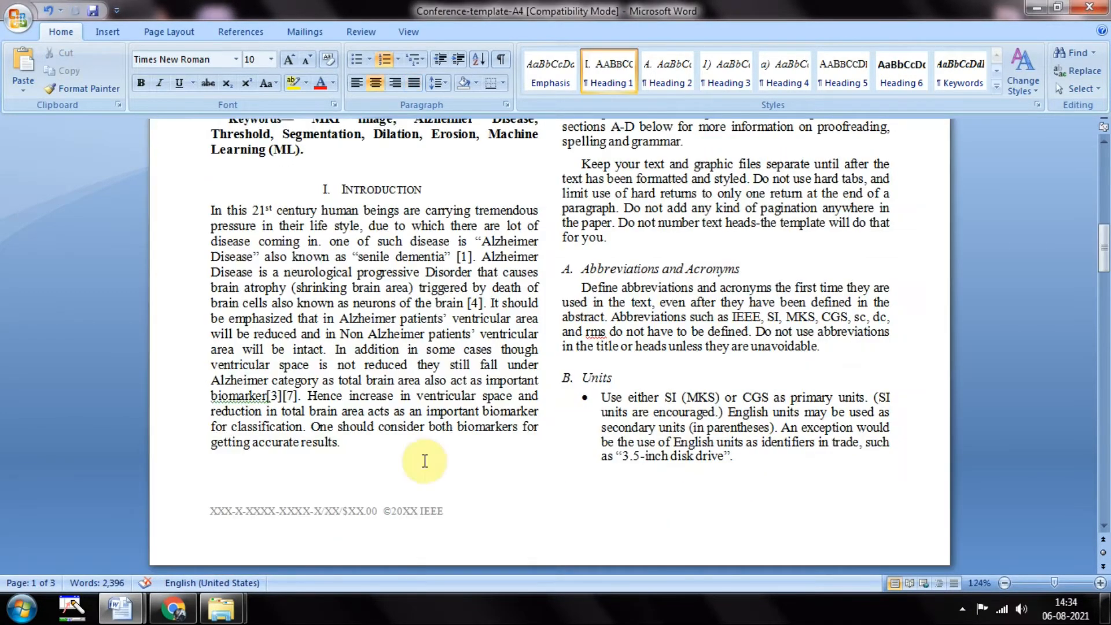
{"action": "left_click", "coordinate": [343, 441]}
{"action": "key", "text": "ctrl+v"}
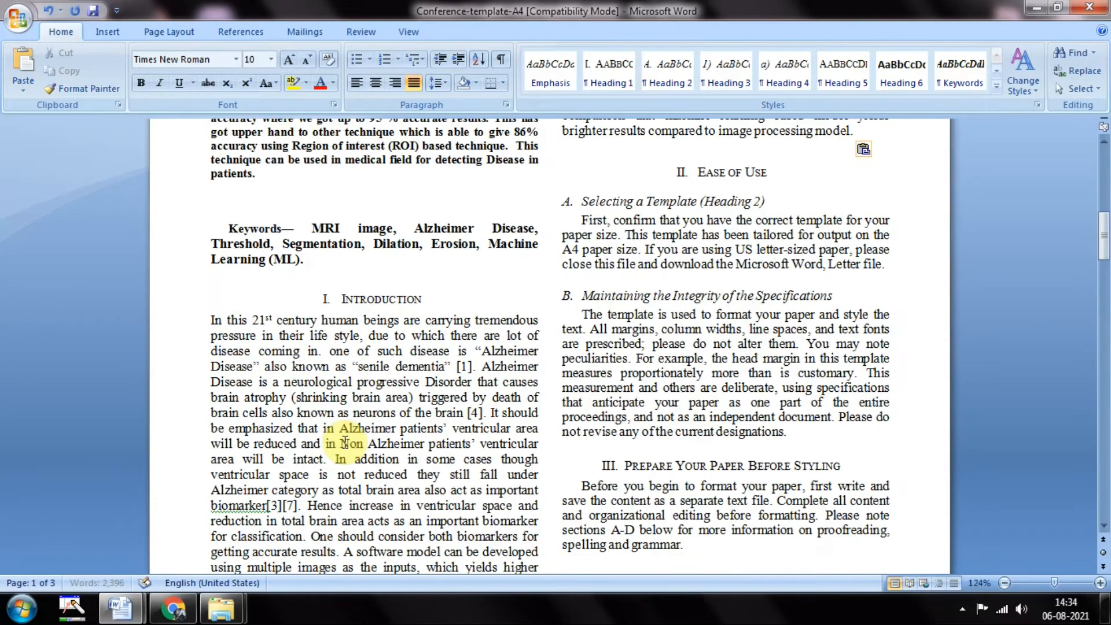
- Copy the METHODOLOGY heading from the source paper and paste it over the template's "Ease of Use" heading
{"action": "mouse_move", "coordinate": [1105, 242]}
{"action": "left_mouse_down"}
{"action": "mouse_move", "coordinate": [1107, 312]}
{"action": "mouse_move", "coordinate": [1107, 225]}
{"action": "mouse_move", "coordinate": [1107, 246]}
{"action": "left_mouse_up"}
{"action": "key", "text": "alt+Tab"}
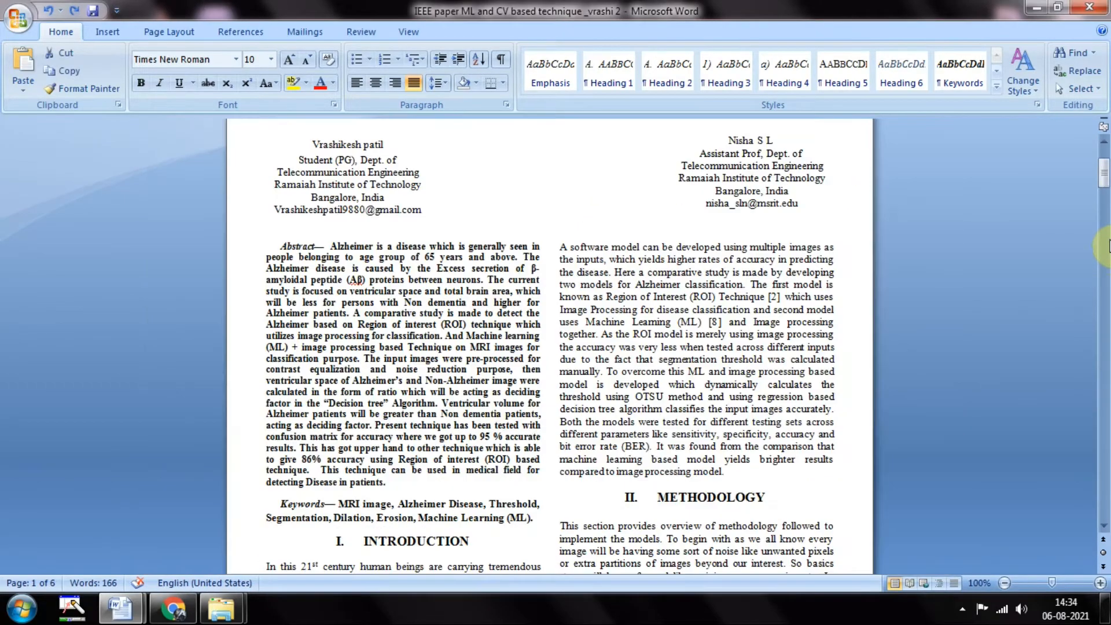
{"action": "left_click_drag", "start_coordinate": [765, 507], "coordinate": [660, 507]}
{"action": "key", "text": "ctrl+c"}
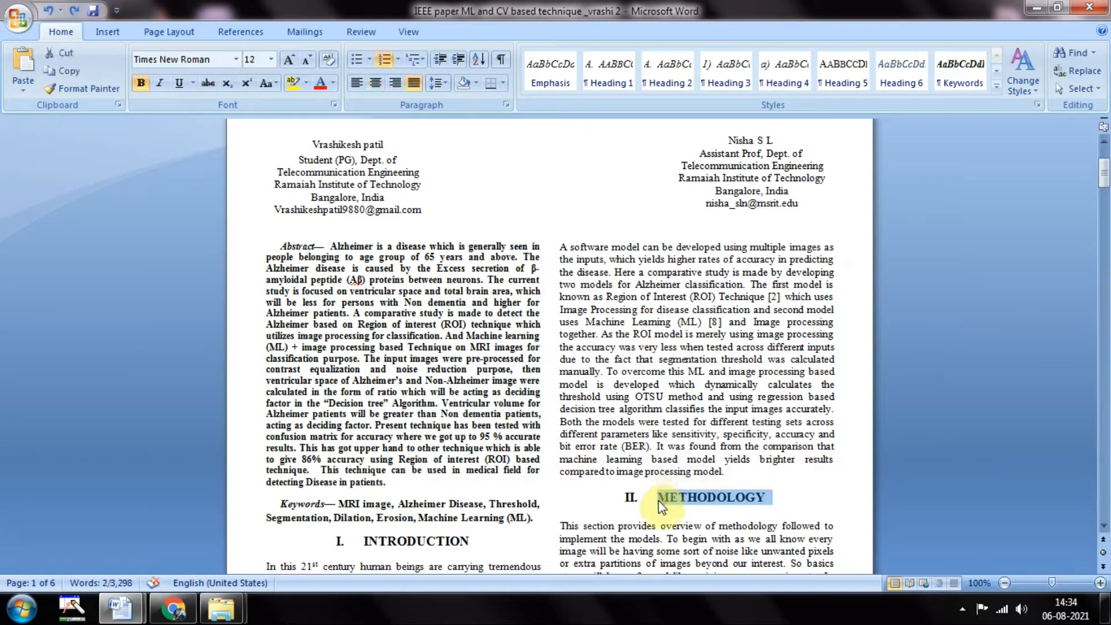
{"action": "key", "text": "alt+Tab"}
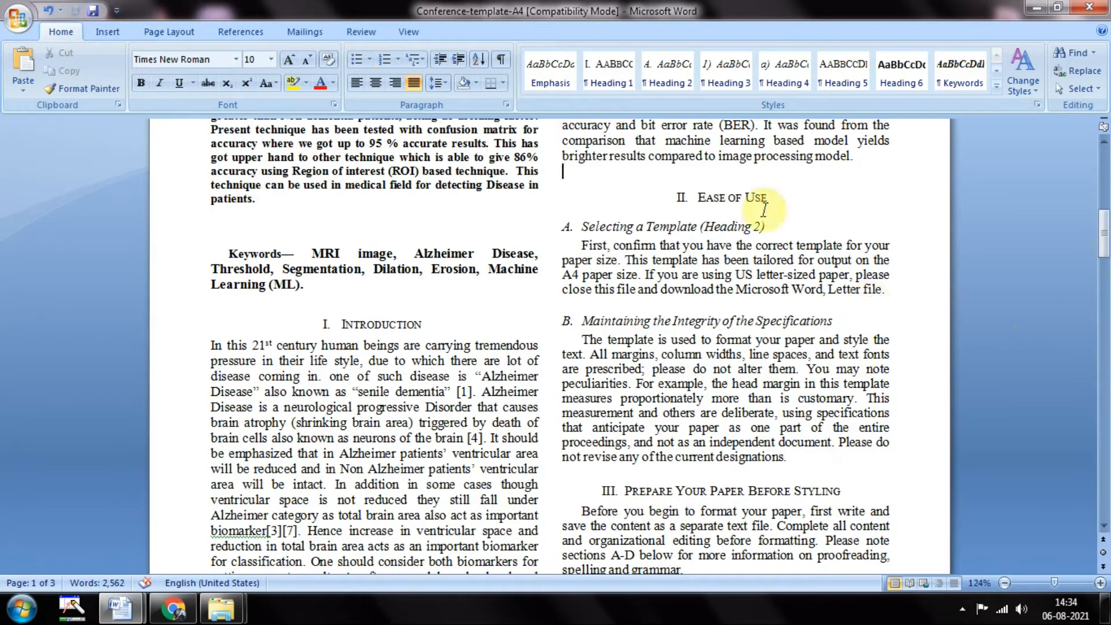
{"action": "left_click_drag", "start_coordinate": [769, 198], "coordinate": [698, 200]}
{"action": "key", "text": "ctrl+v"}
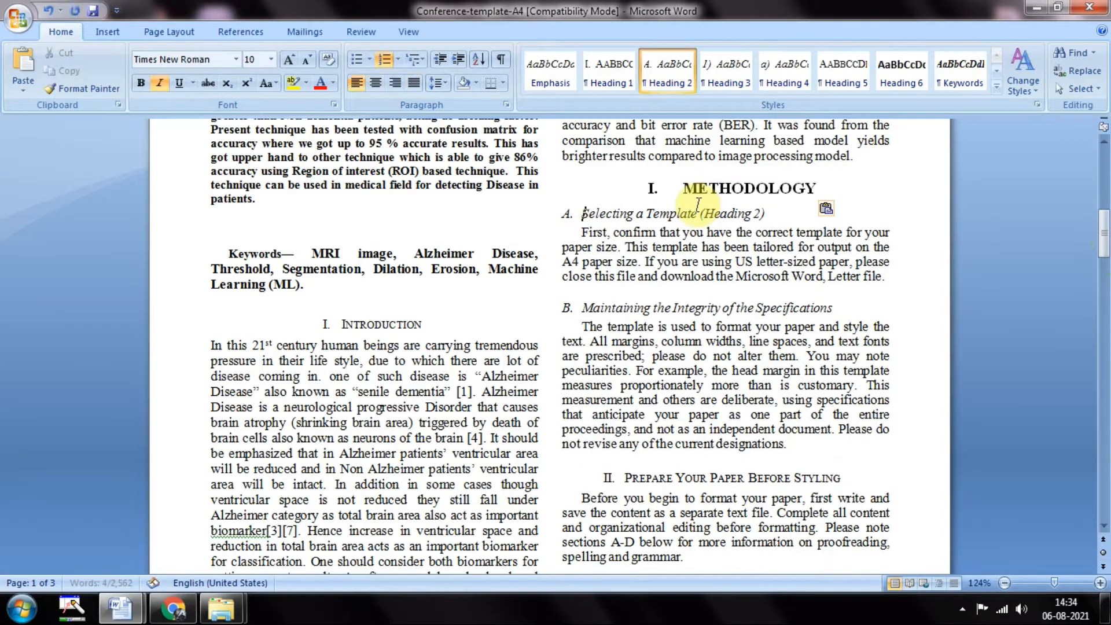
- Copy the whole Methodology body text, continuing onto page 2, from the source paper and return to the template
{"action": "key", "text": "alt+Tab"}
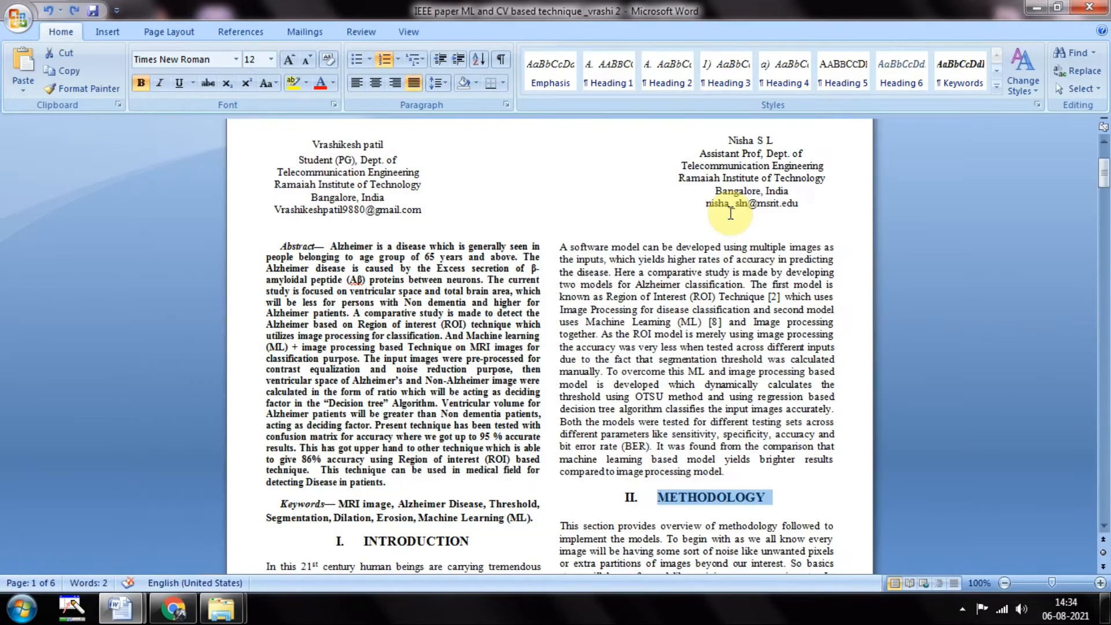
{"action": "mouse_move", "coordinate": [1104, 180]}
{"action": "left_mouse_down"}
{"action": "mouse_move", "coordinate": [1106, 210]}
{"action": "mouse_move", "coordinate": [1106, 196]}
{"action": "left_mouse_up"}
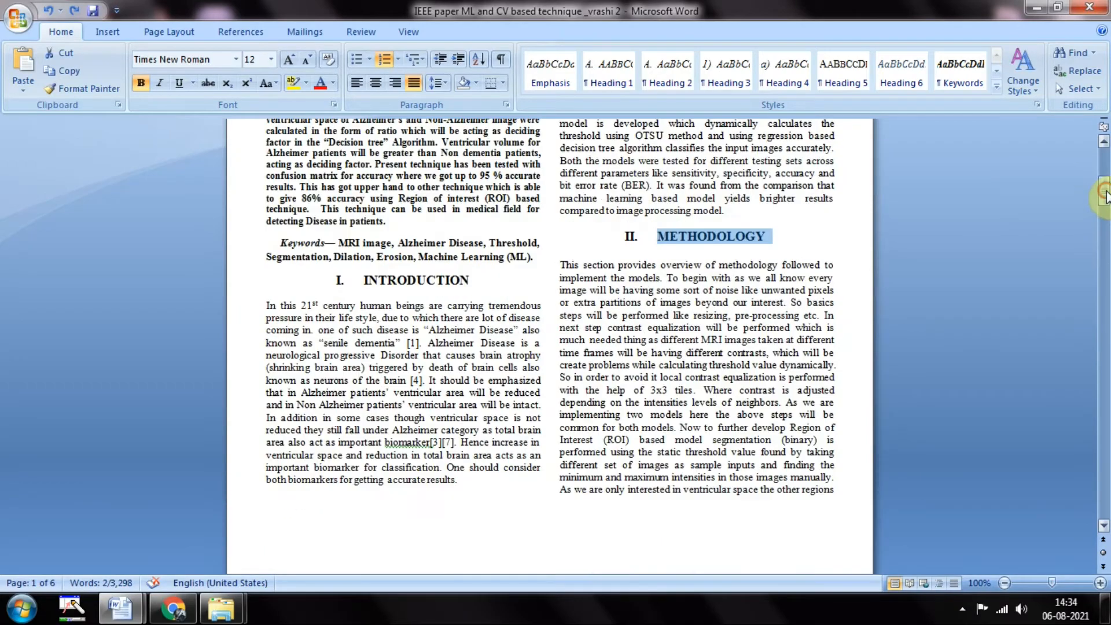
{"action": "key", "text": "alt+Tab"}
{"action": "scroll", "coordinate": [1026, 247], "scroll_direction": "up", "scroll_amount": 5}
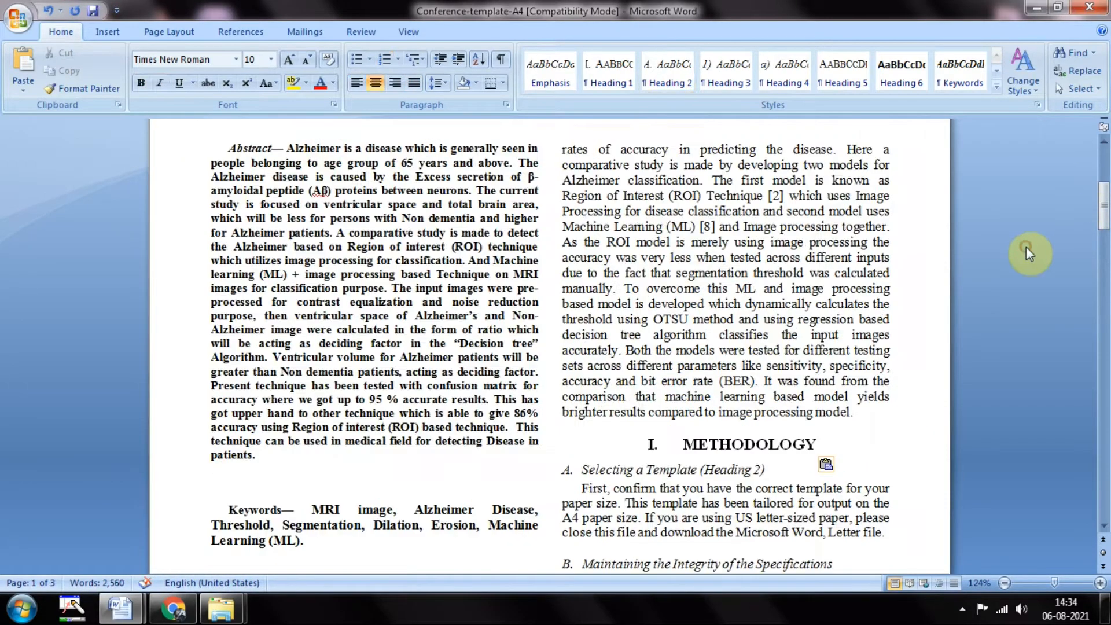
{"action": "key", "text": "alt+Tab"}
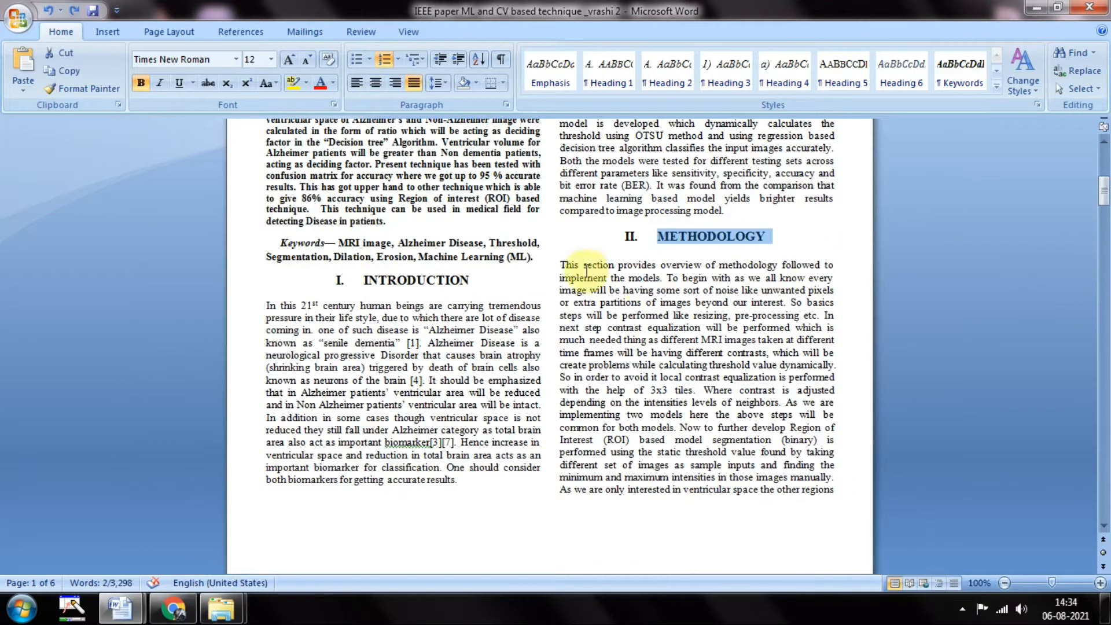
{"action": "left_click_drag", "start_coordinate": [567, 265], "coordinate": [482, 521]}
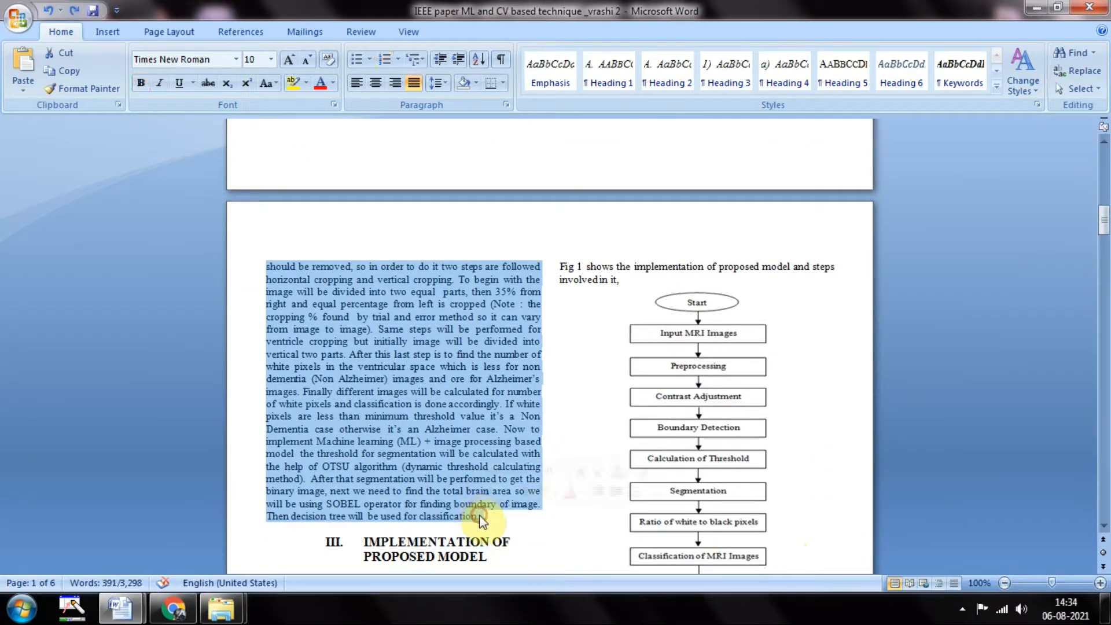
{"action": "key", "text": "alt+Tab"}
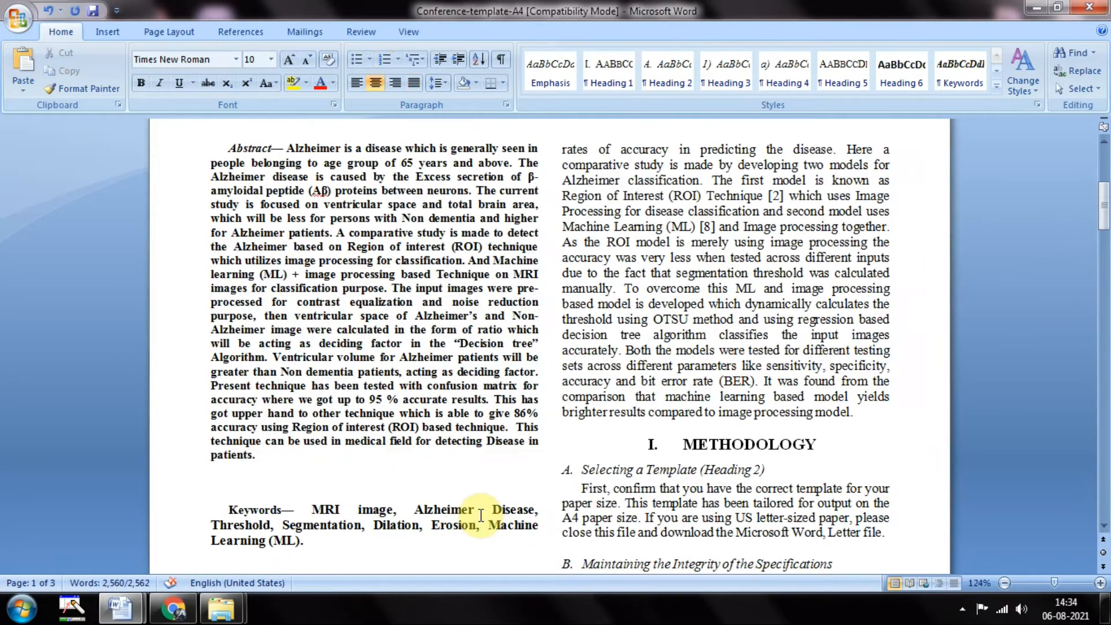
- Undo the pasted heading and retype section II's "Ease of Use" heading as METHODOLOGY, keeping the template's numbering
{"action": "mouse_move", "coordinate": [1106, 206]}
{"action": "left_mouse_down"}
{"action": "mouse_move", "coordinate": [1106, 414]}
{"action": "mouse_move", "coordinate": [1106, 184]}
{"action": "mouse_move", "coordinate": [1106, 223]}
{"action": "left_mouse_up"}
{"action": "key", "text": "ctrl+z"}
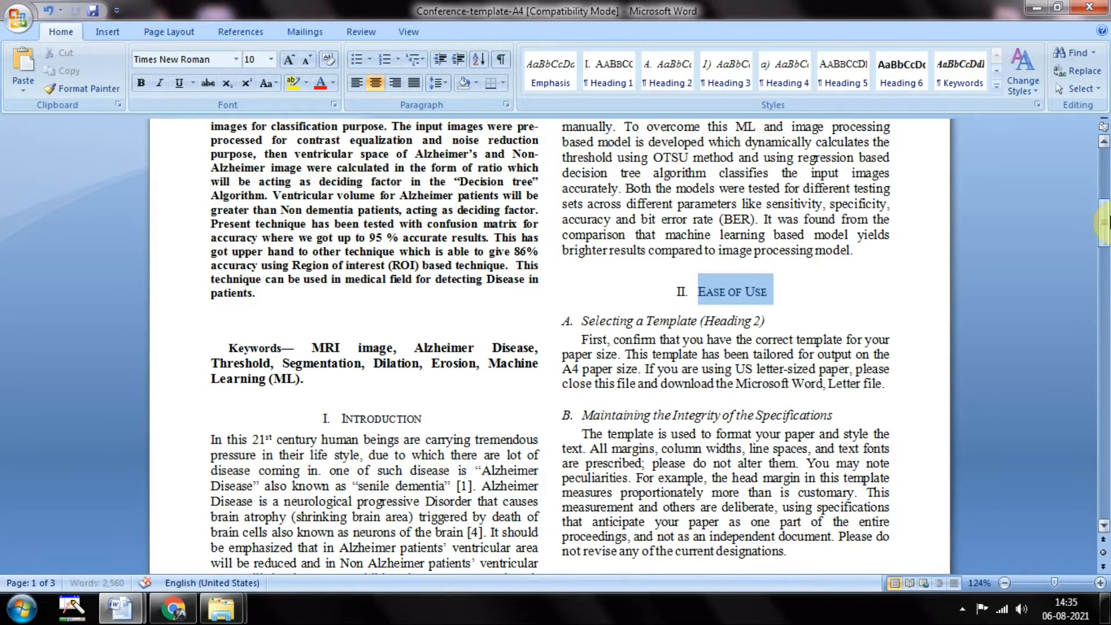
{"action": "left_click", "coordinate": [749, 302]}
{"action": "left_click", "coordinate": [771, 296]}
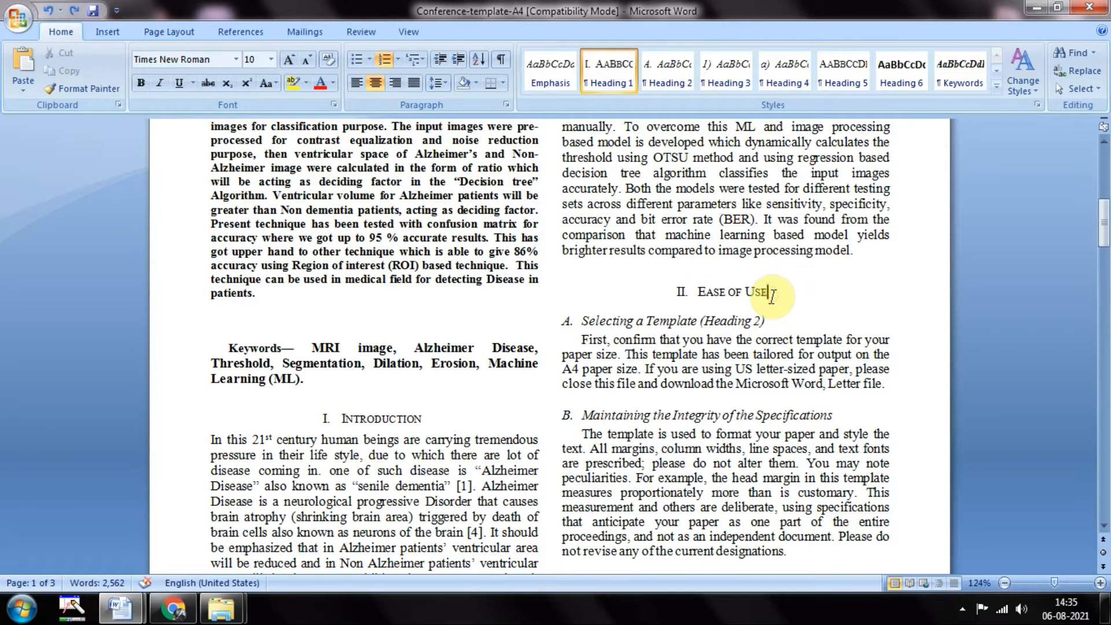
{"action": "key", "text": "BackSpace"}
{"action": "key", "text": "BackSpace"}
{"action": "key", "text": "BackSpace"}
{"action": "key", "text": "BackSpace"}
{"action": "key", "text": "BackSpace"}
{"action": "key", "text": "BackSpace"}
{"action": "key", "text": "BackSpace"}
{"action": "key", "text": "BackSpace"}
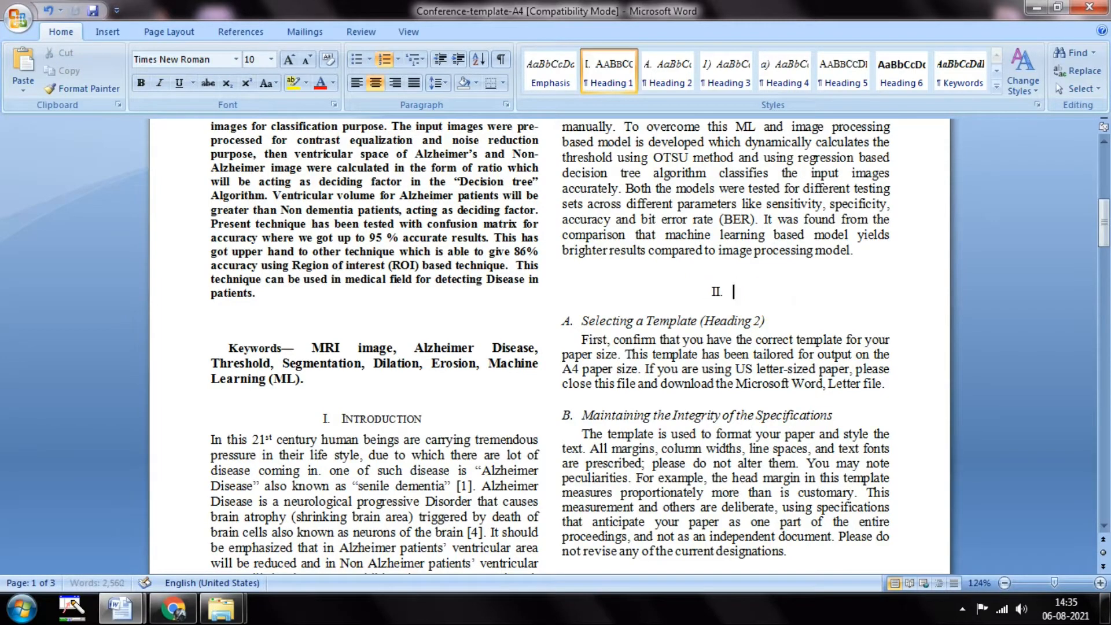
{"action": "type", "text": "M"}
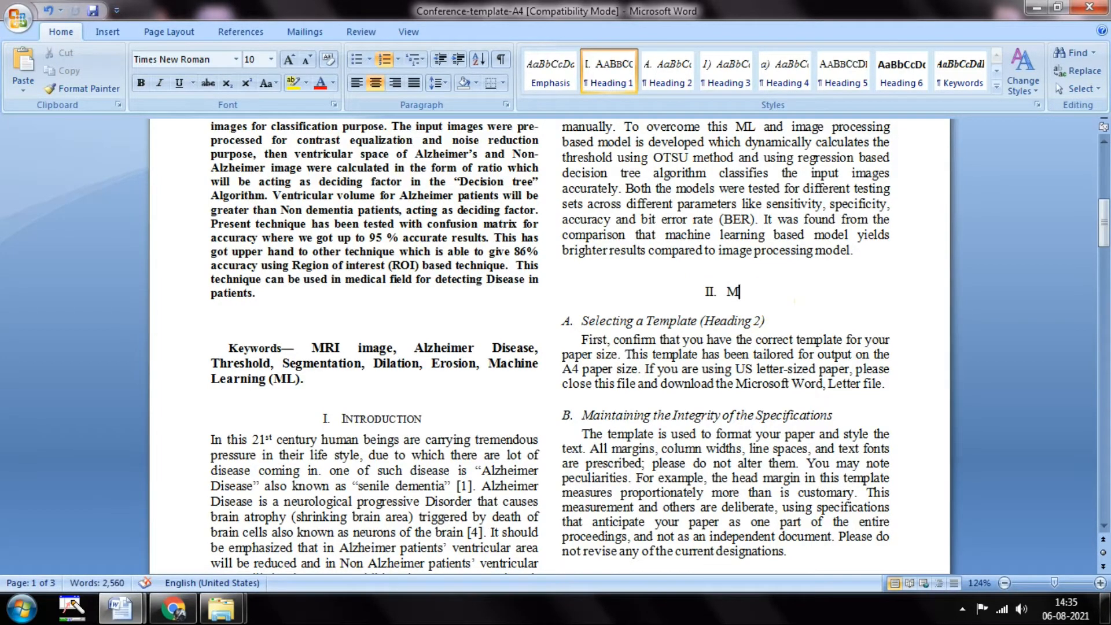
{"action": "type", "text": "ETHODOLOGY"}
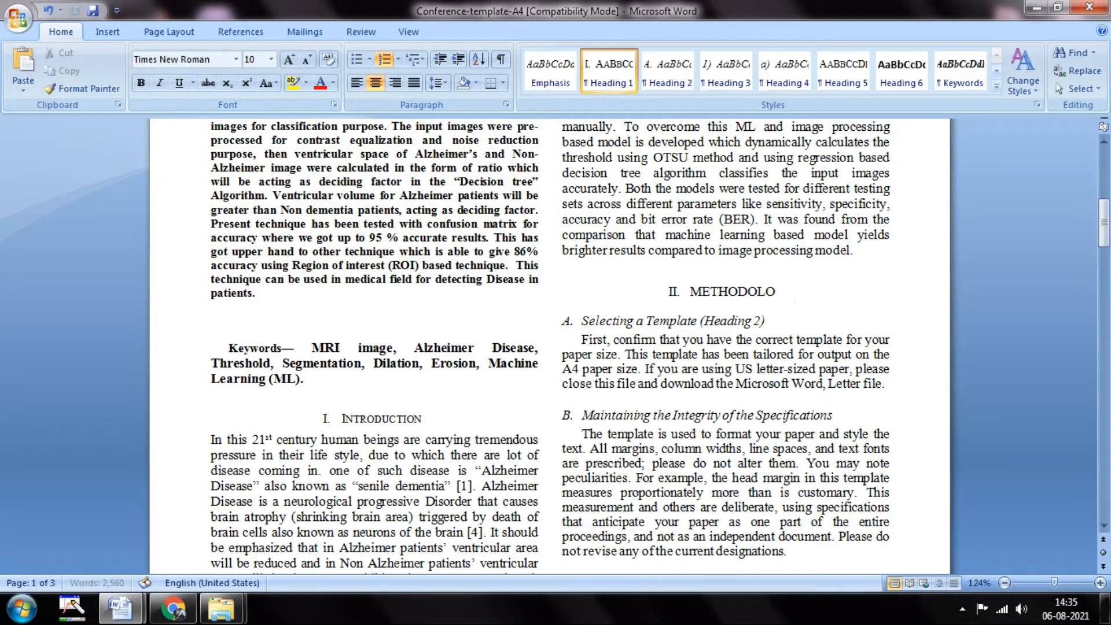
- Remove the letter numbering from the "Selecting a Template" and "Maintaining the Integrity of the Specifications" subheadings
{"action": "left_click", "coordinate": [738, 384]}
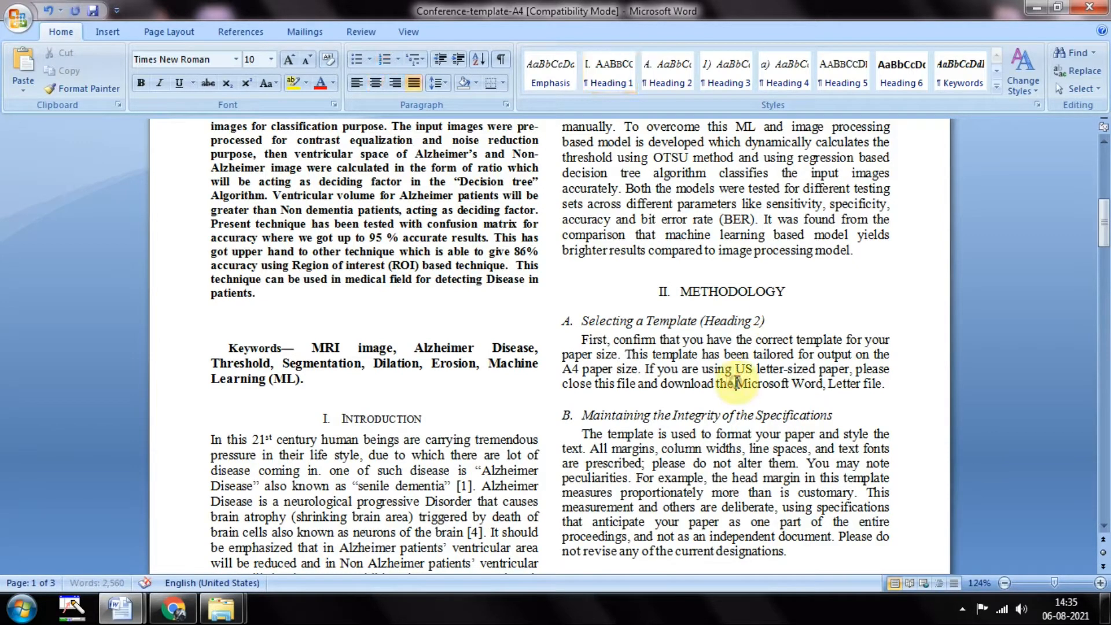
{"action": "mouse_move", "coordinate": [566, 320]}
{"action": "left_mouse_down"}
{"action": "mouse_move", "coordinate": [599, 429]}
{"action": "mouse_move", "coordinate": [566, 323]}
{"action": "mouse_move", "coordinate": [581, 346]}
{"action": "left_mouse_up"}
{"action": "left_click", "coordinate": [590, 323]}
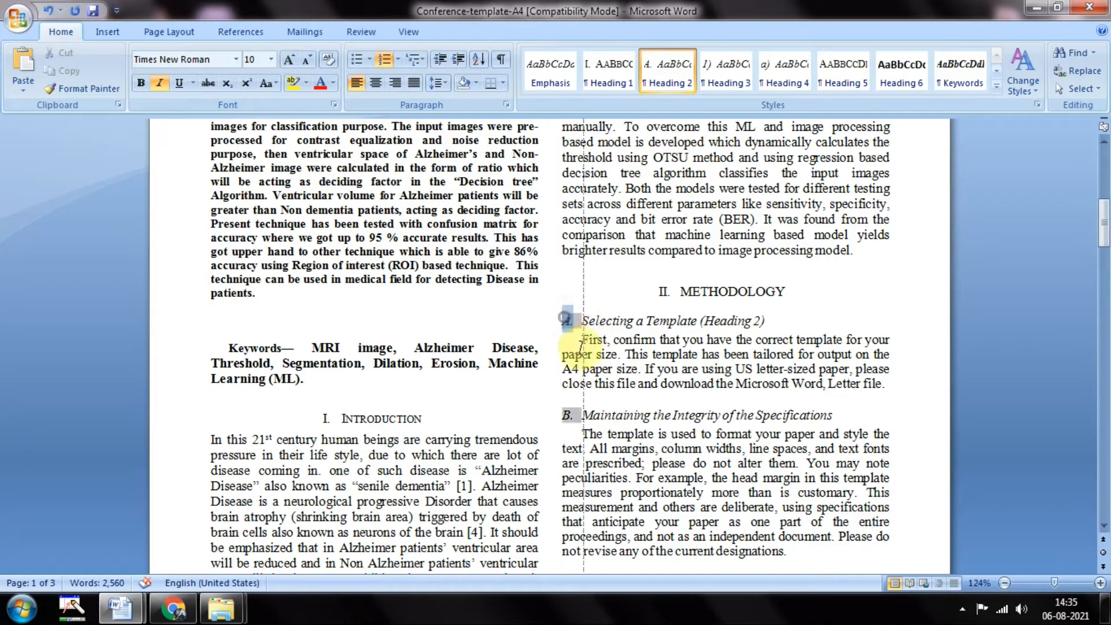
{"action": "left_click", "coordinate": [582, 353]}
{"action": "left_click", "coordinate": [577, 325]}
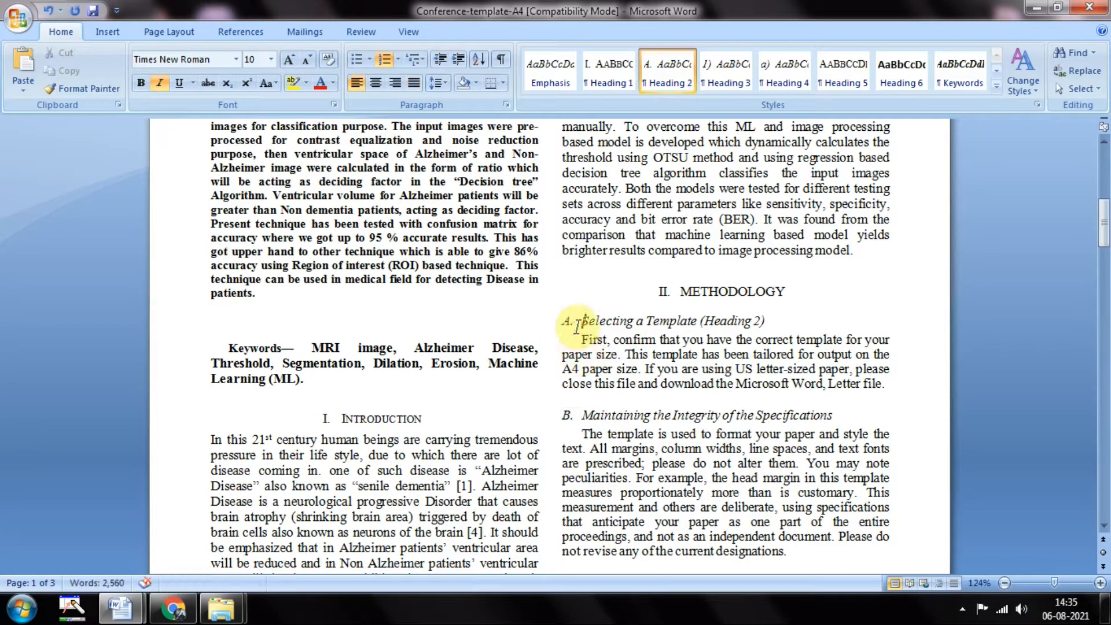
{"action": "key", "text": "BackSpace"}
{"action": "left_click", "coordinate": [580, 417]}
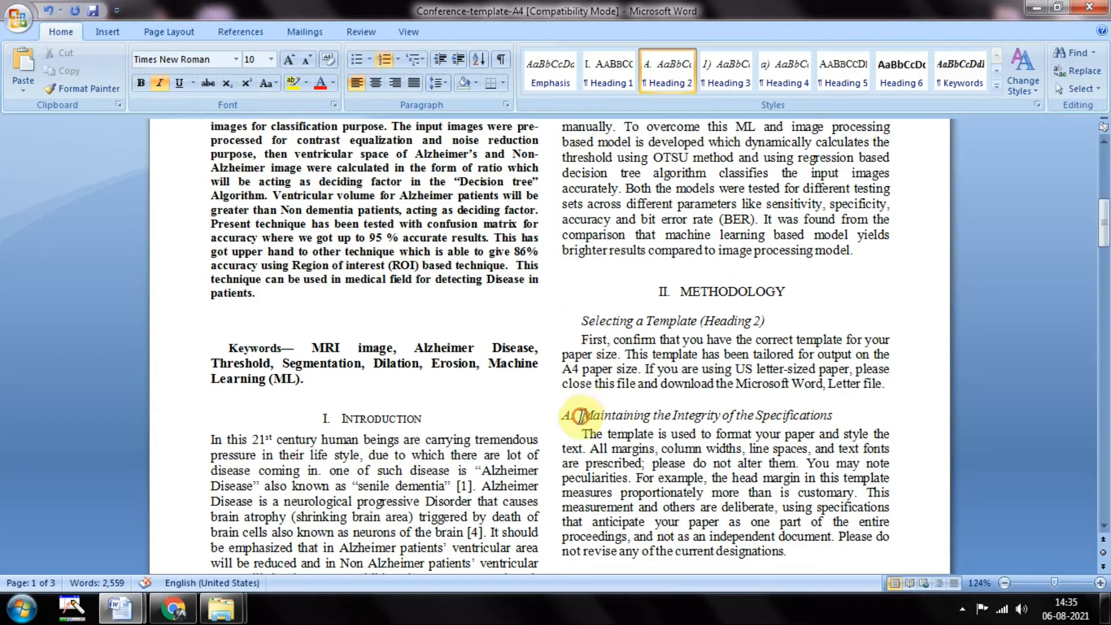
{"action": "key", "text": "BackSpace"}
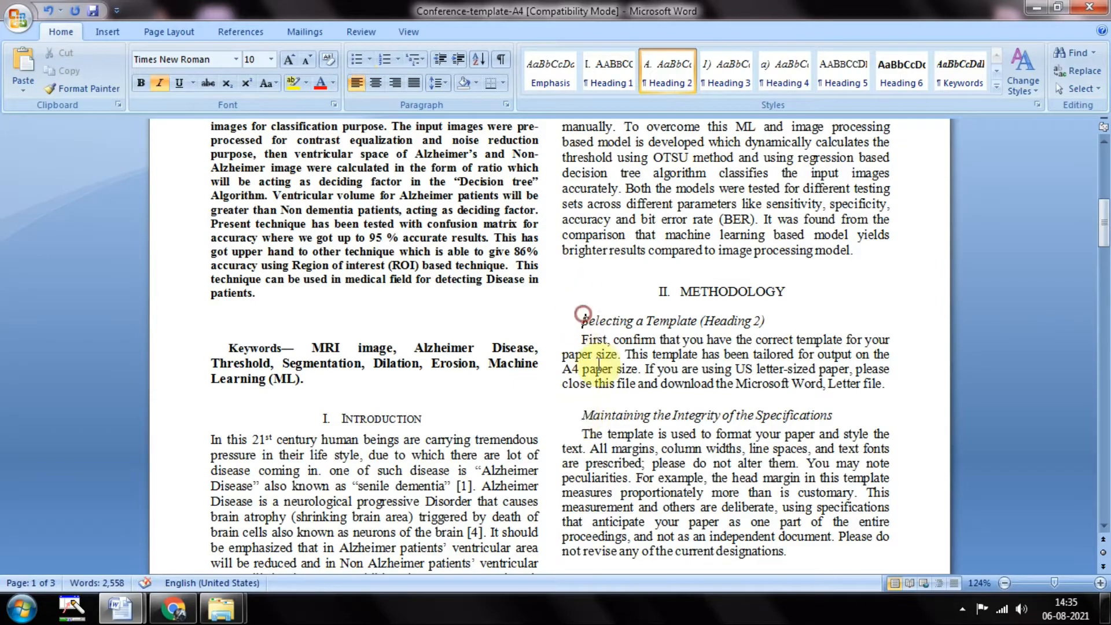
- Replace both placeholder subsections under METHODOLOGY, including their subheadings, with the copied Methodology text
{"action": "left_click_drag", "start_coordinate": [582, 322], "coordinate": [796, 148]}
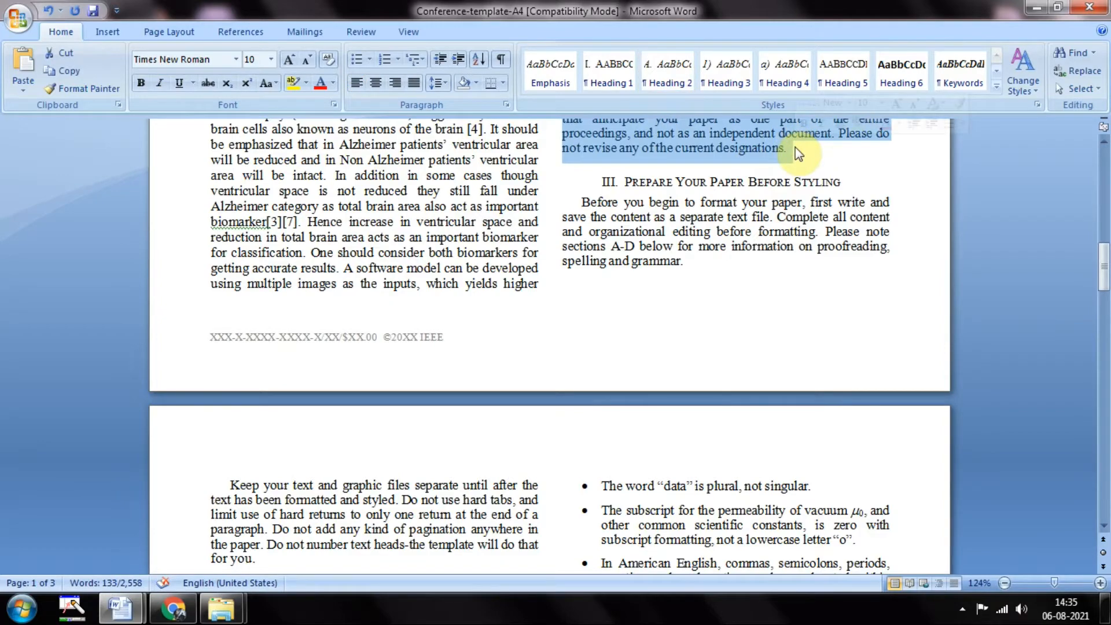
{"action": "left_click_drag", "start_coordinate": [1103, 249], "coordinate": [1103, 228]}
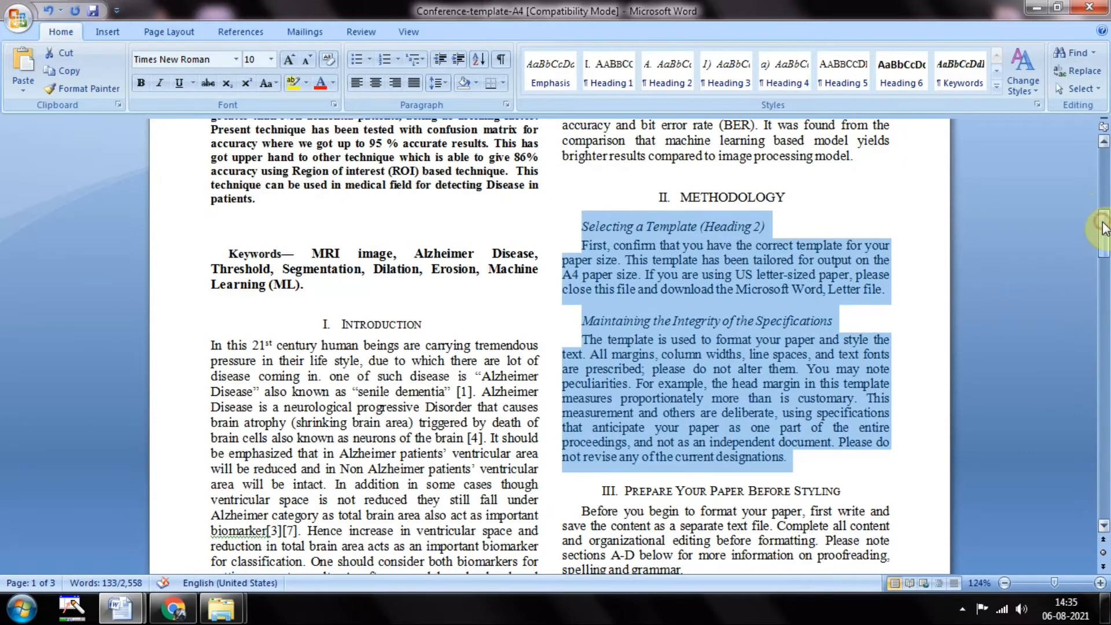
{"action": "key", "text": "ctrl+v"}
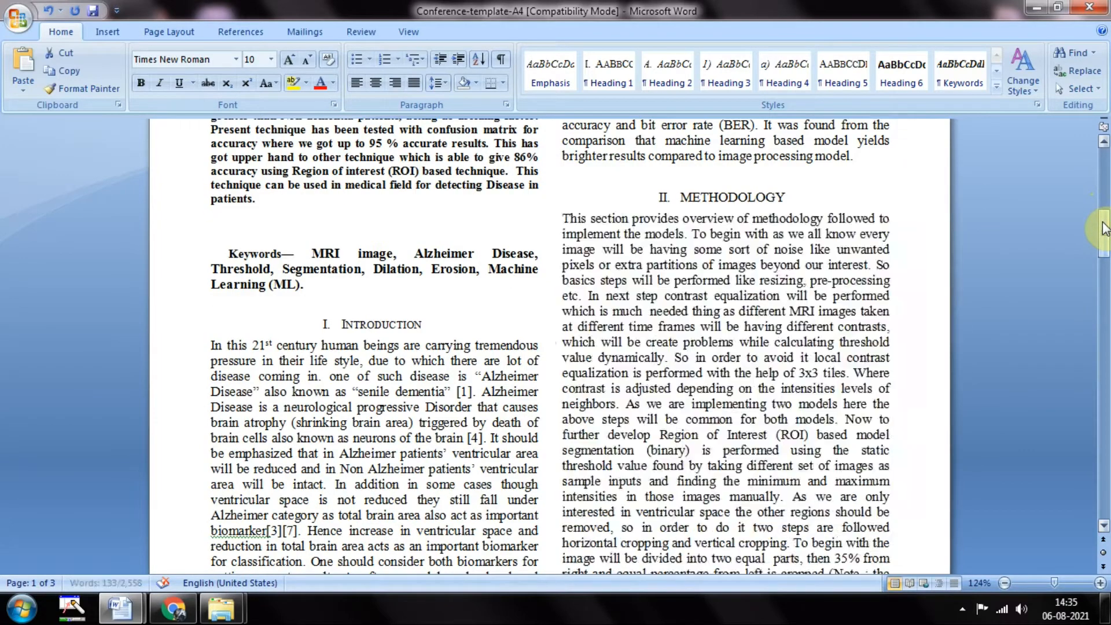
{"action": "left_click_drag", "start_coordinate": [1099, 292], "coordinate": [1106, 240]}
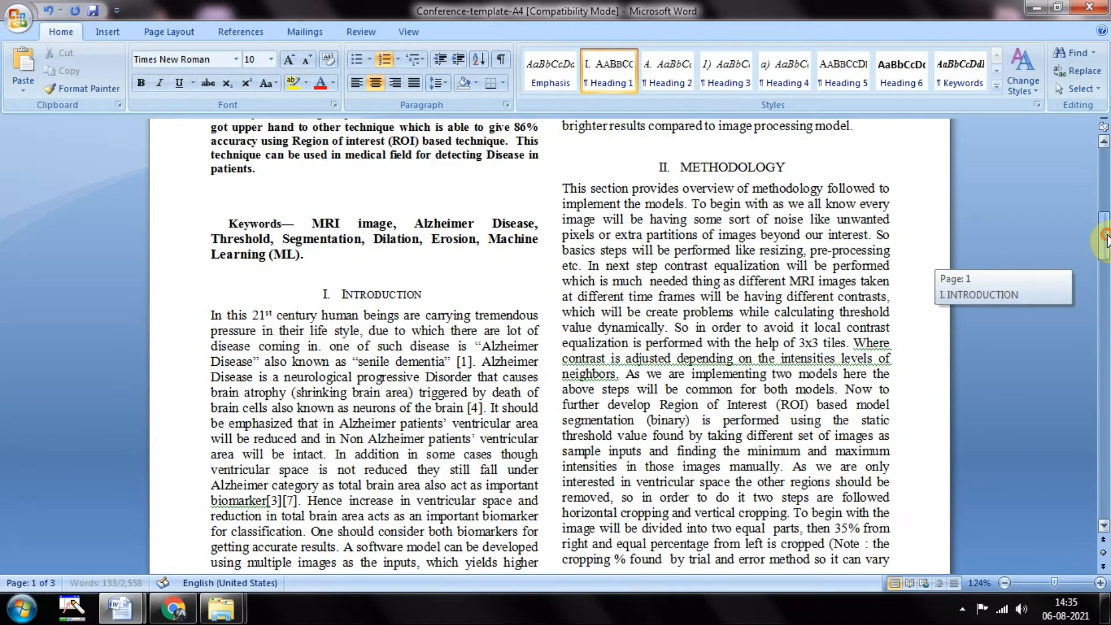
{"action": "right_click", "coordinate": [856, 343]}
{"action": "left_click", "coordinate": [968, 380]}
{"action": "scroll", "coordinate": [967, 380], "scroll_direction": "up", "scroll_amount": 6}
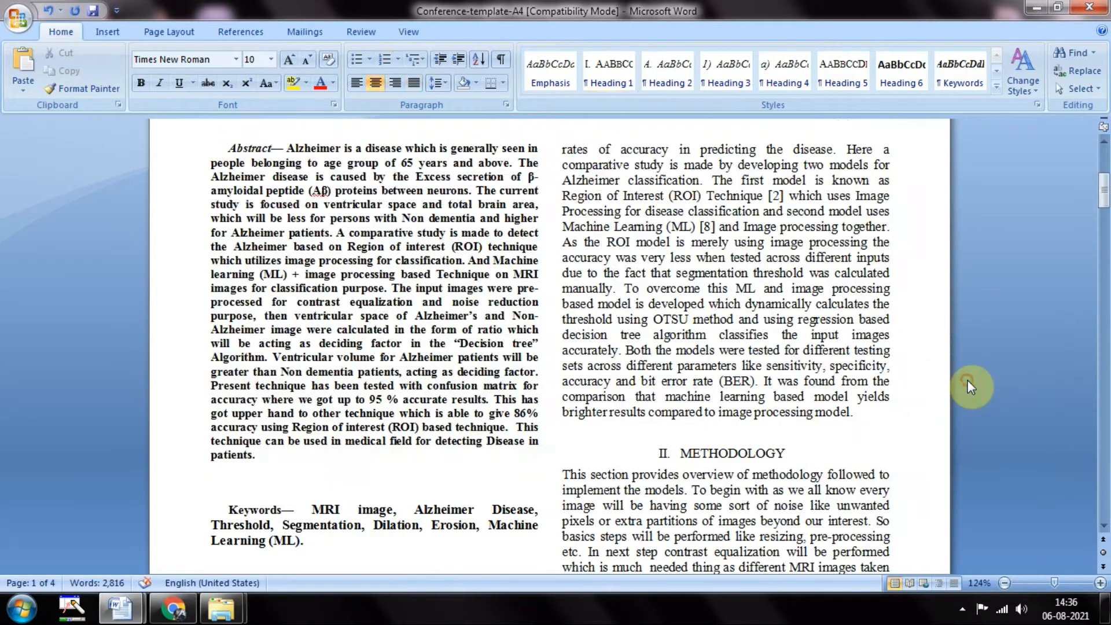
- Try to replace the template's "Prepare Your Paper Before Styling" heading with the section III heading copied from the source paper
{"action": "left_click_drag", "start_coordinate": [1105, 208], "coordinate": [1106, 287]}
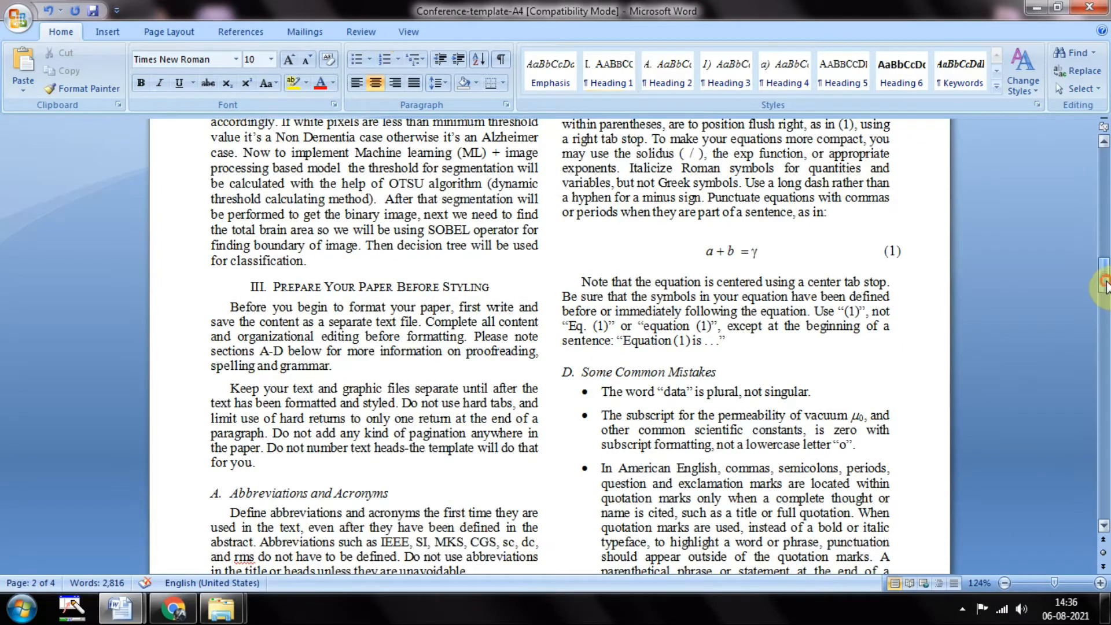
{"action": "key", "text": "alt+Tab"}
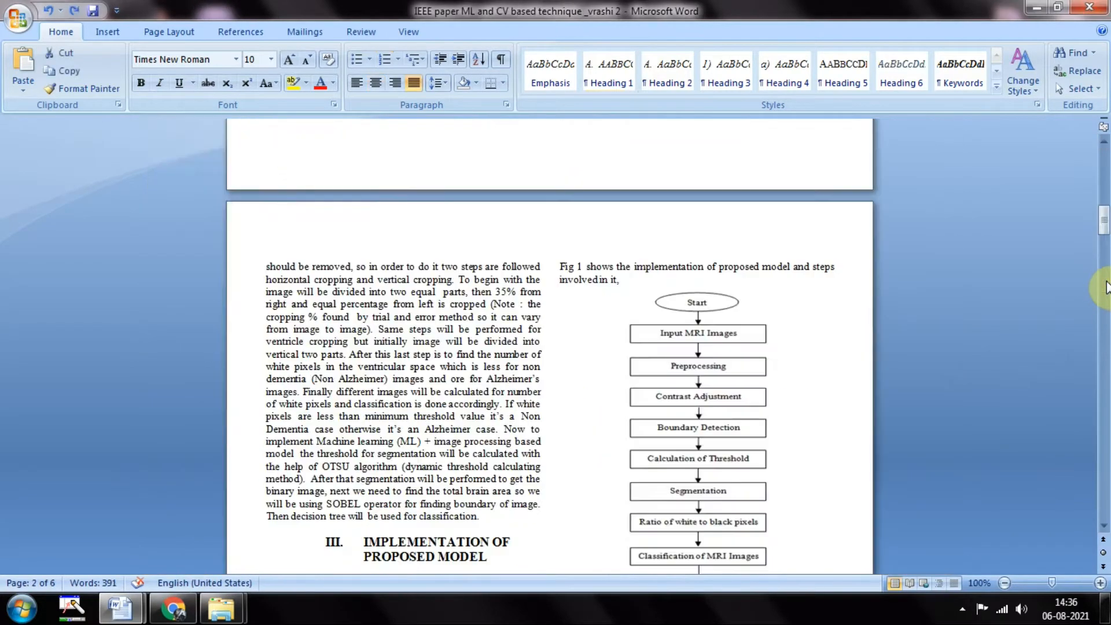
{"action": "scroll", "coordinate": [920, 294], "scroll_direction": "down", "scroll_amount": 2}
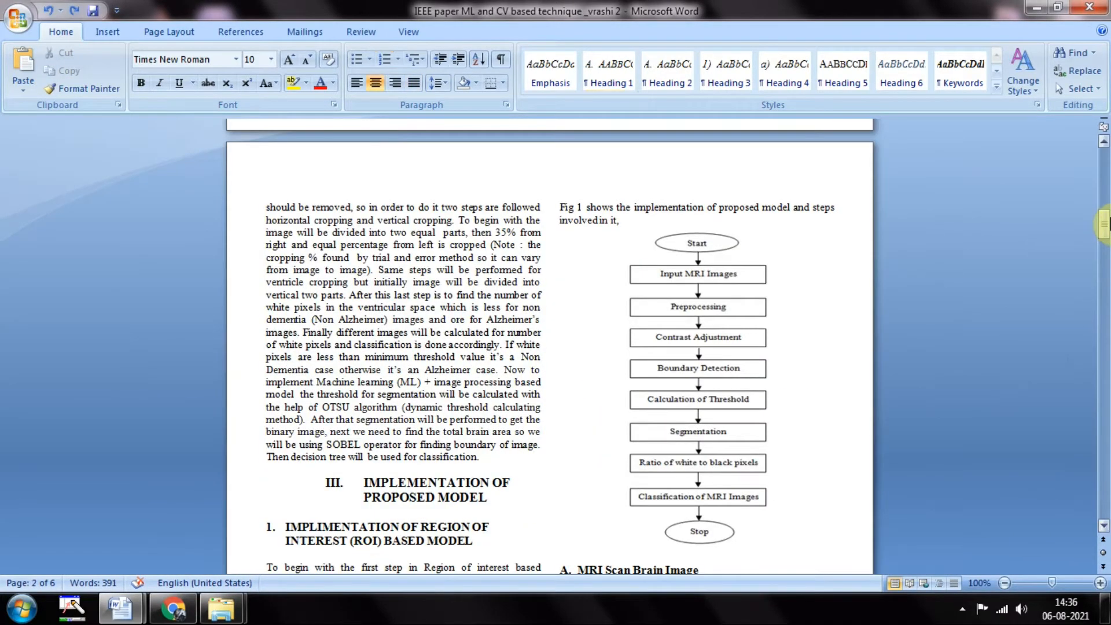
{"action": "left_click_drag", "start_coordinate": [1104, 235], "coordinate": [1104, 249]}
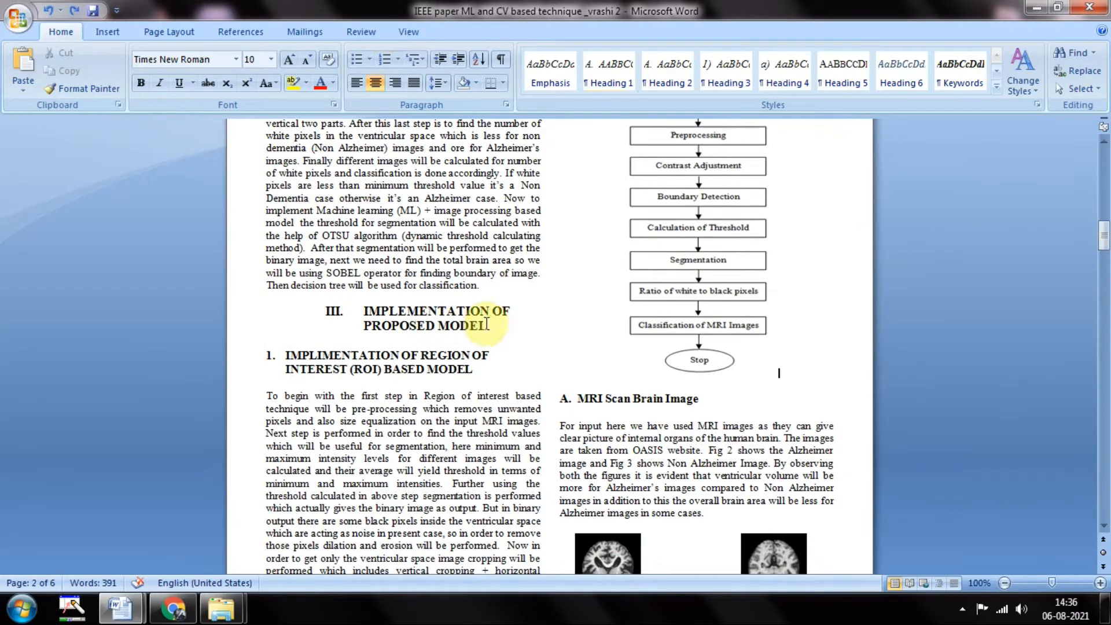
{"action": "left_click_drag", "start_coordinate": [495, 325], "coordinate": [375, 312]}
{"action": "key", "text": "ctrl+c"}
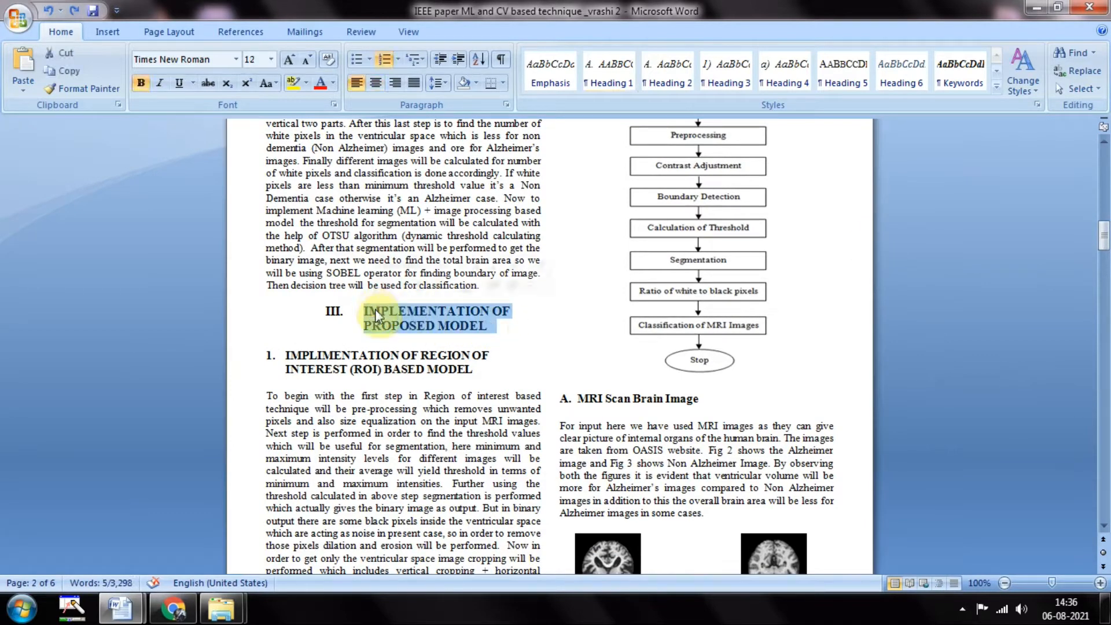
{"action": "key", "text": "alt+Tab"}
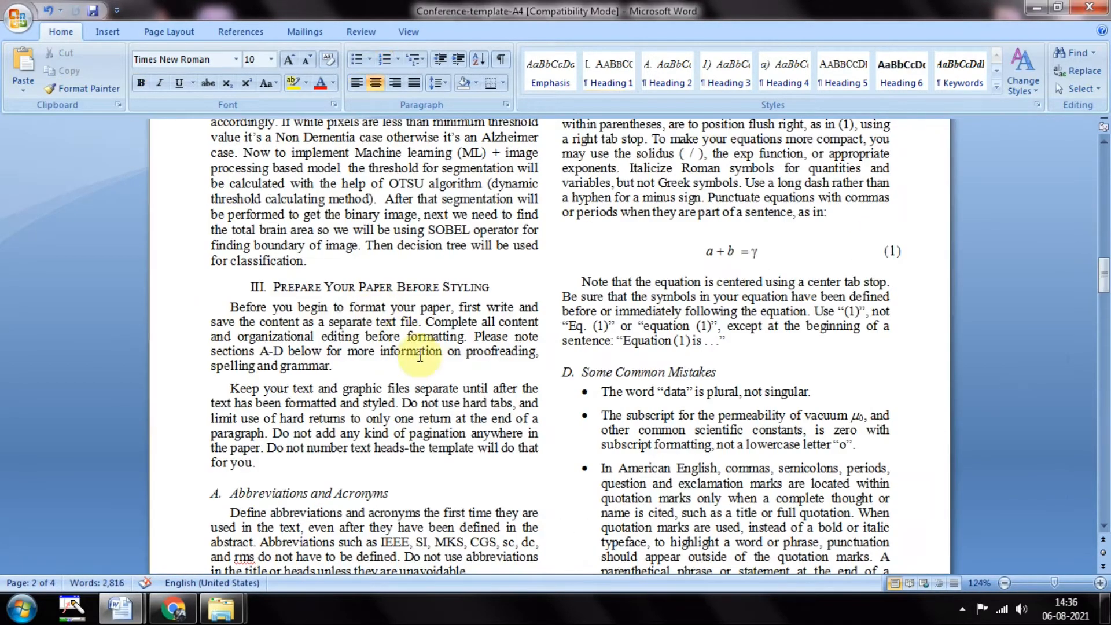
{"action": "left_click_drag", "start_coordinate": [491, 288], "coordinate": [284, 283]}
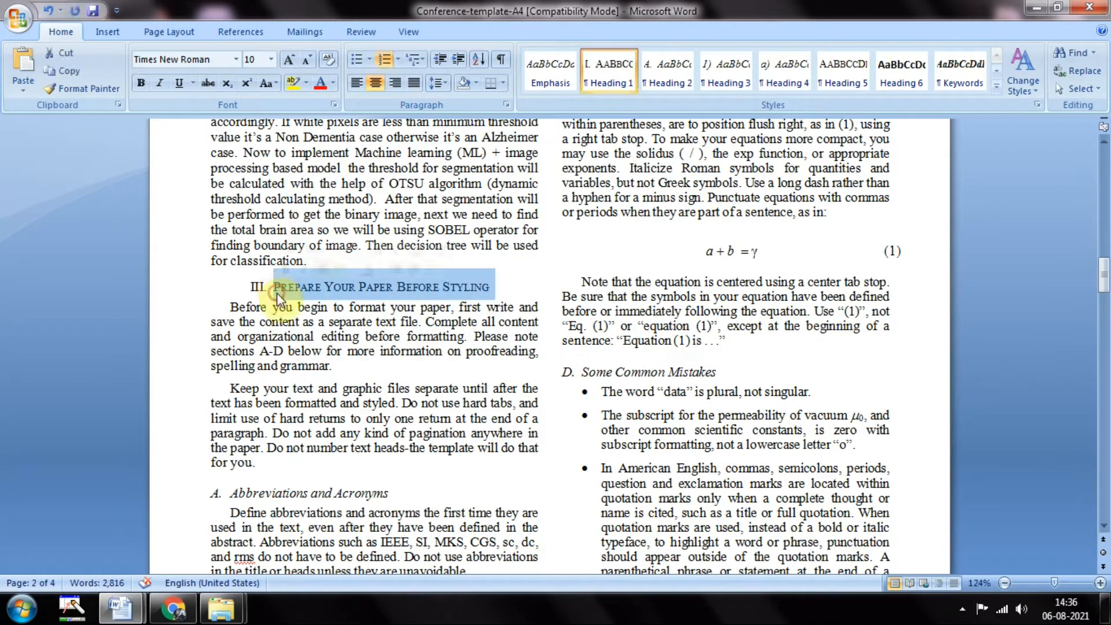
{"action": "key", "text": "ctrl+v"}
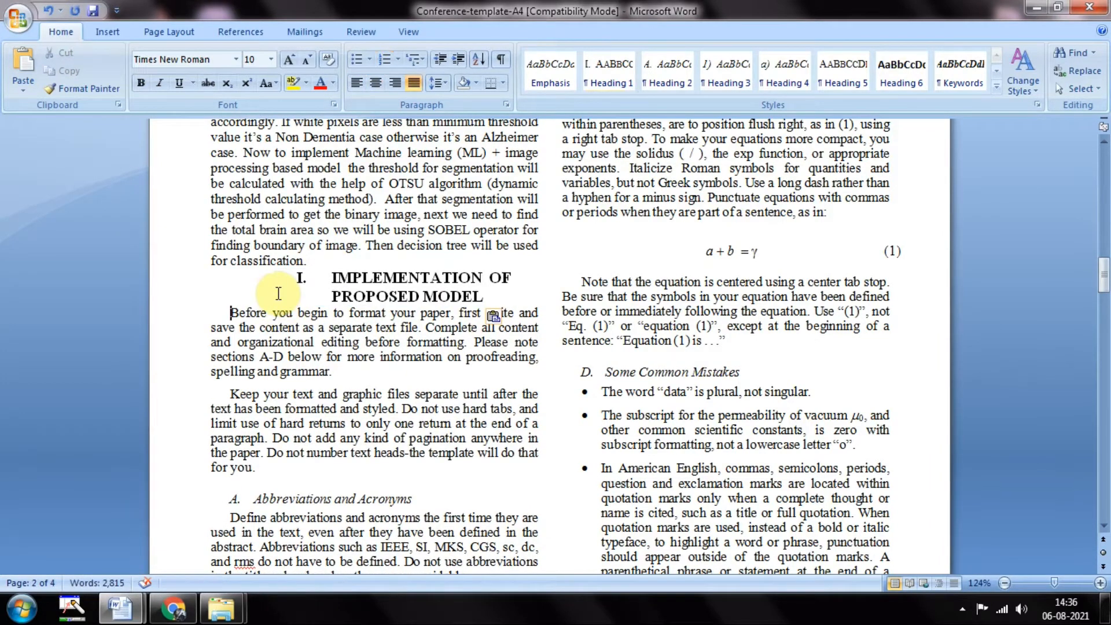
{"action": "key", "text": "ctrl+z"}
- Retype the template's section III heading as "IMPLIMENTATION OF PROPOSED MODEL", keeping its automatic numbering
{"action": "type", "text": "III. I"}
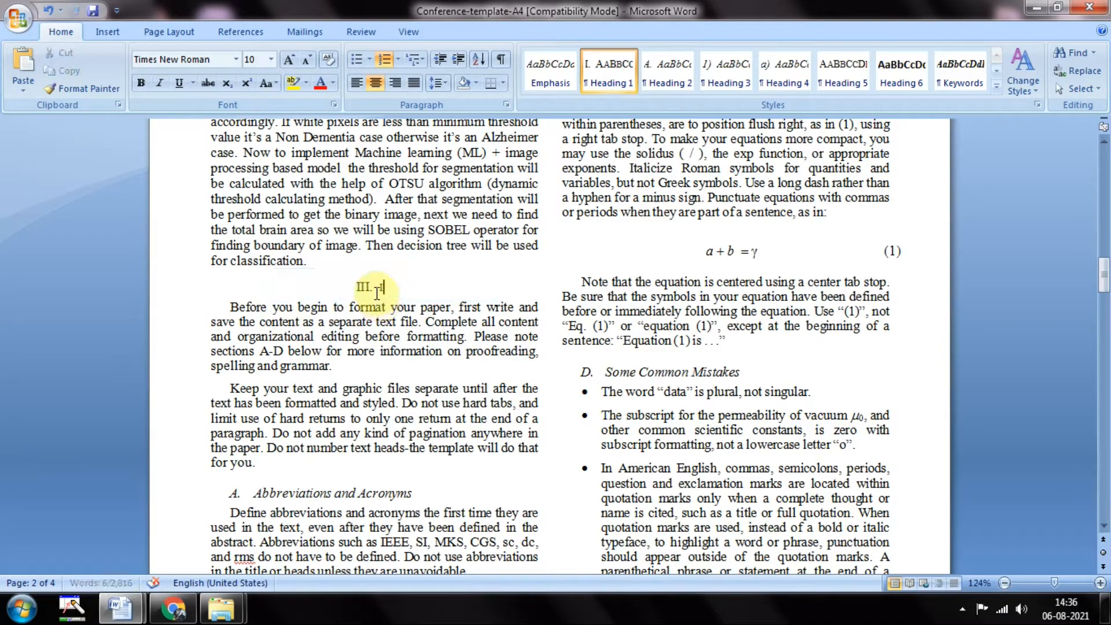
{"action": "type", "text": "M"}
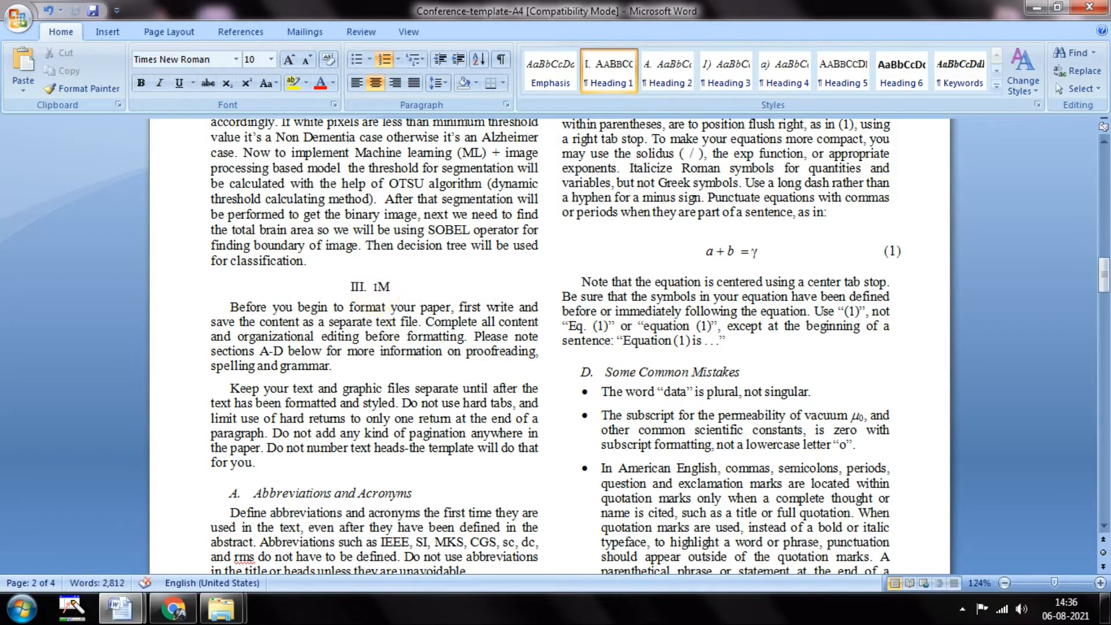
{"action": "key", "text": "BackSpace"}
{"action": "type", "text": "IMPLIME"}
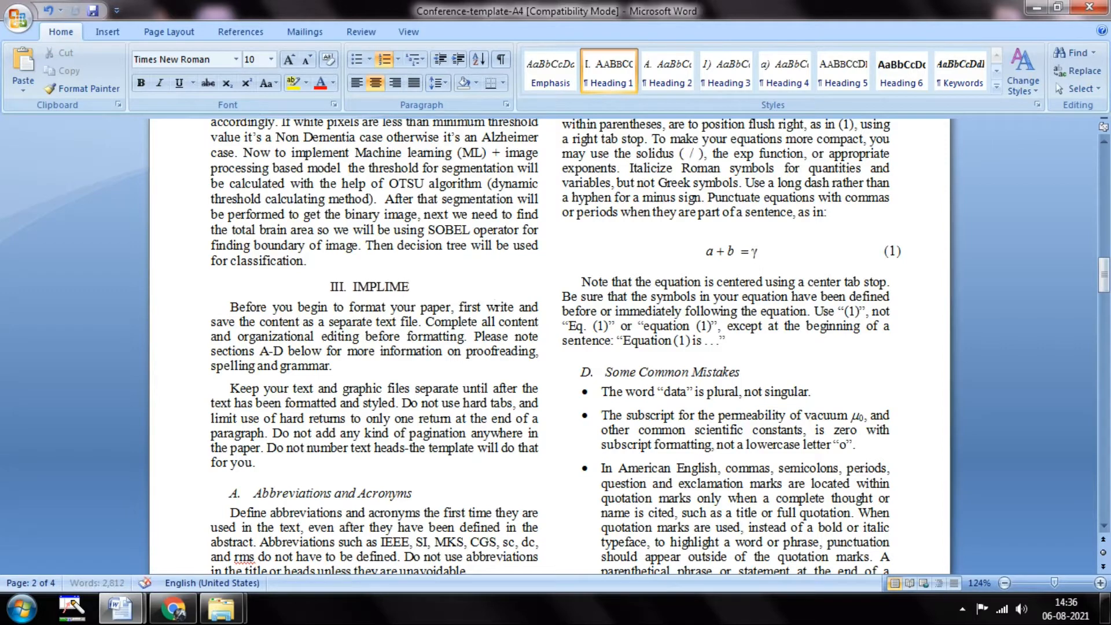
{"action": "type", "text": "NTATION O"}
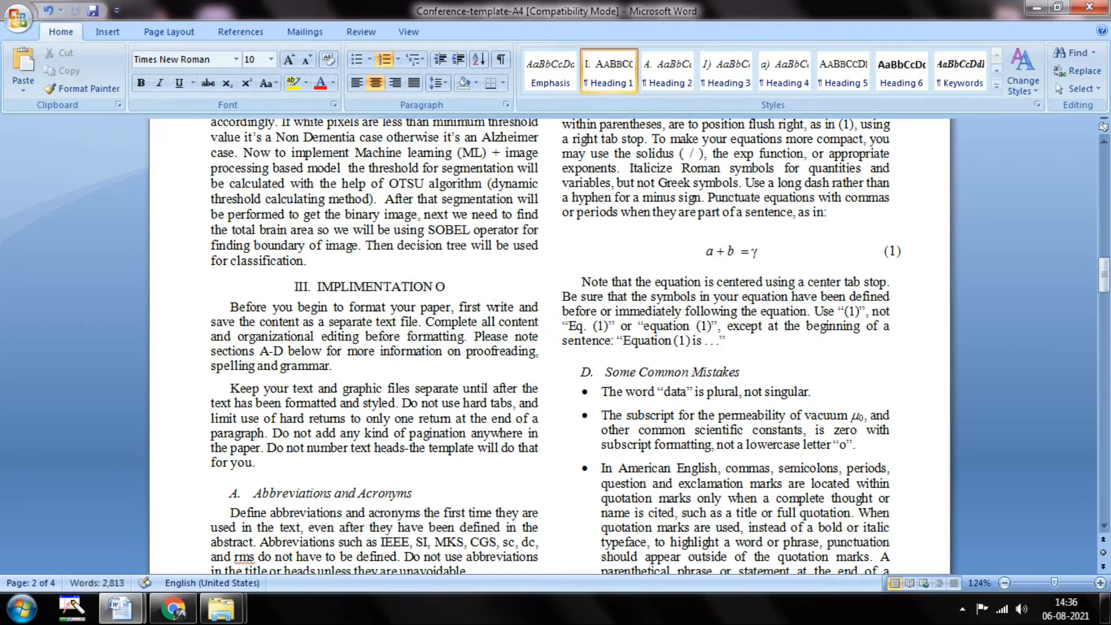
{"action": "type", "text": "F PROPOSED MO"}
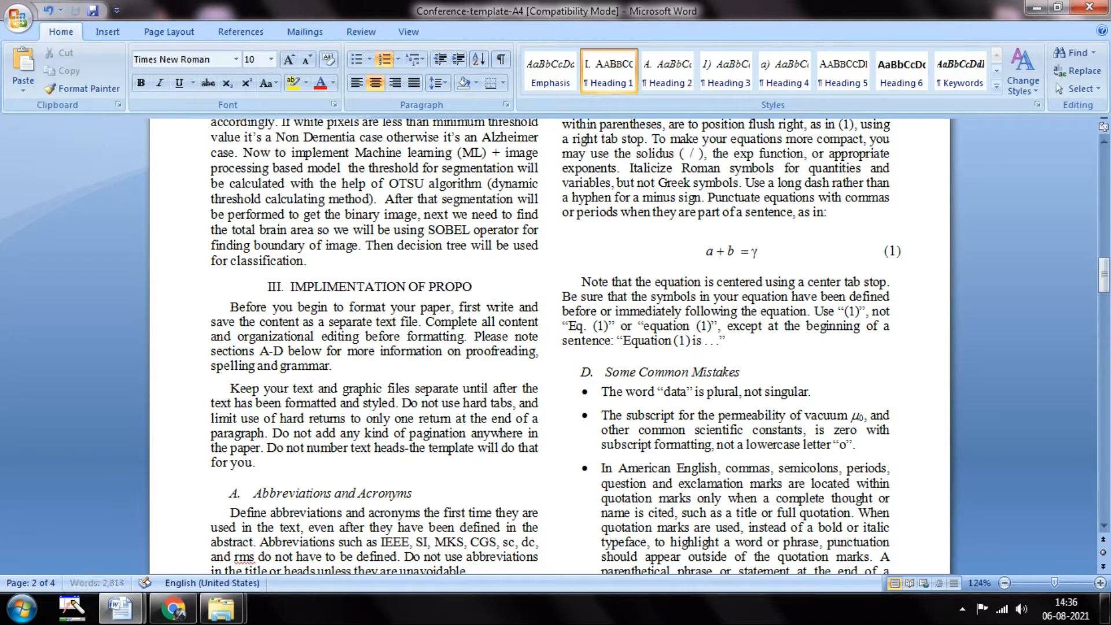
{"action": "type", "text": "DEL"}
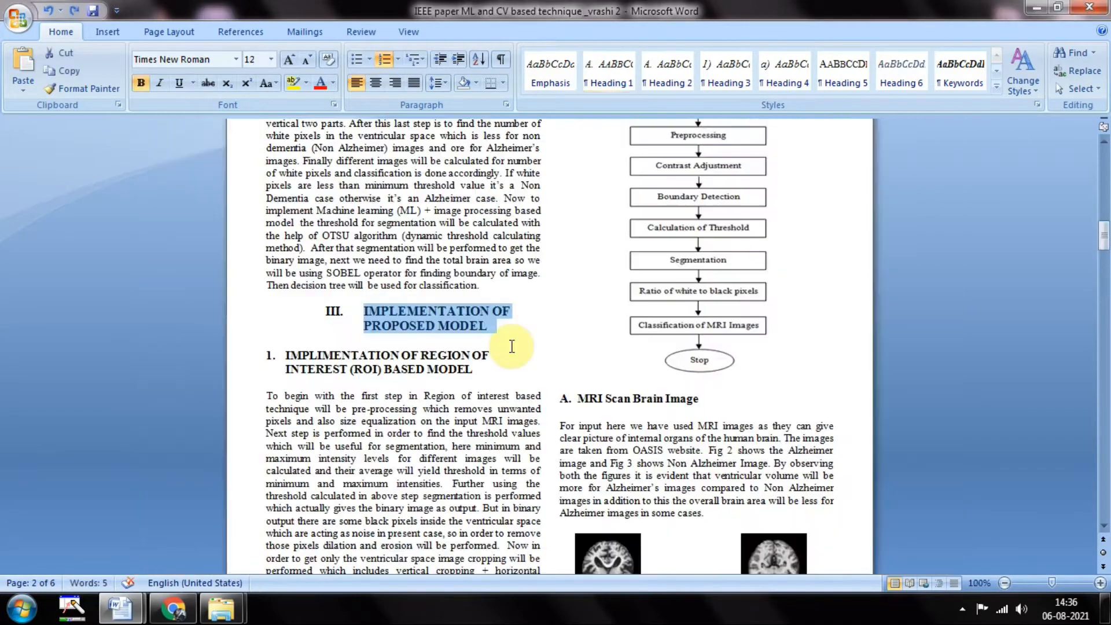
- Select the first subheading under section III in the source paper and start a line numbered 1 under the template's section III heading
{"action": "left_click", "coordinate": [398, 369]}
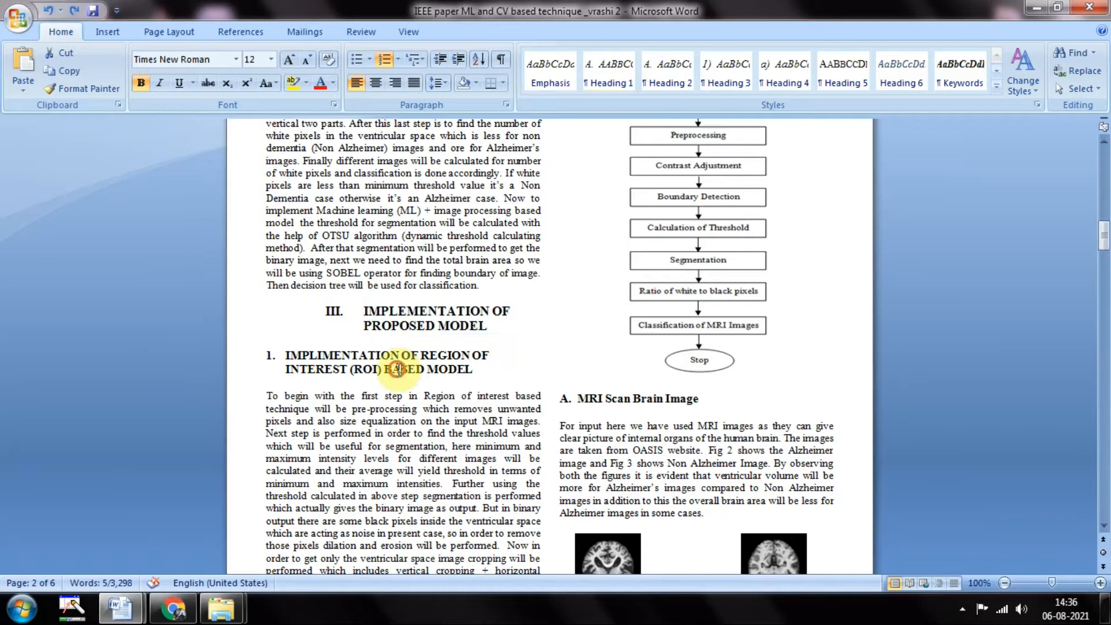
{"action": "left_click", "coordinate": [474, 367]}
{"action": "left_click_drag", "start_coordinate": [478, 368], "coordinate": [284, 356]}
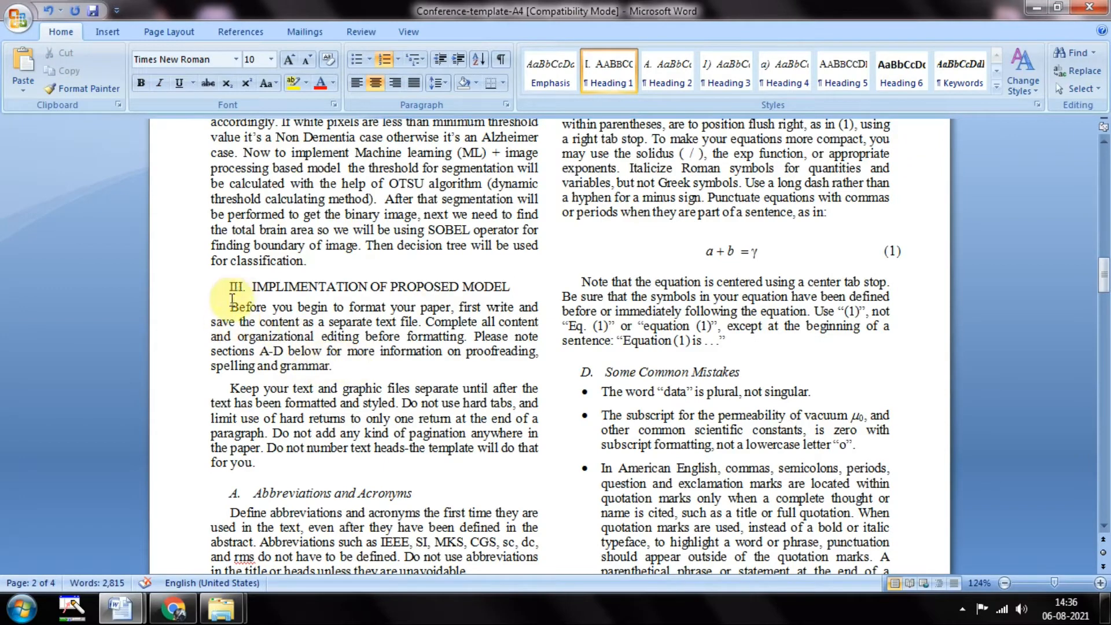
{"action": "left_click_drag", "start_coordinate": [231, 303], "coordinate": [258, 463]}
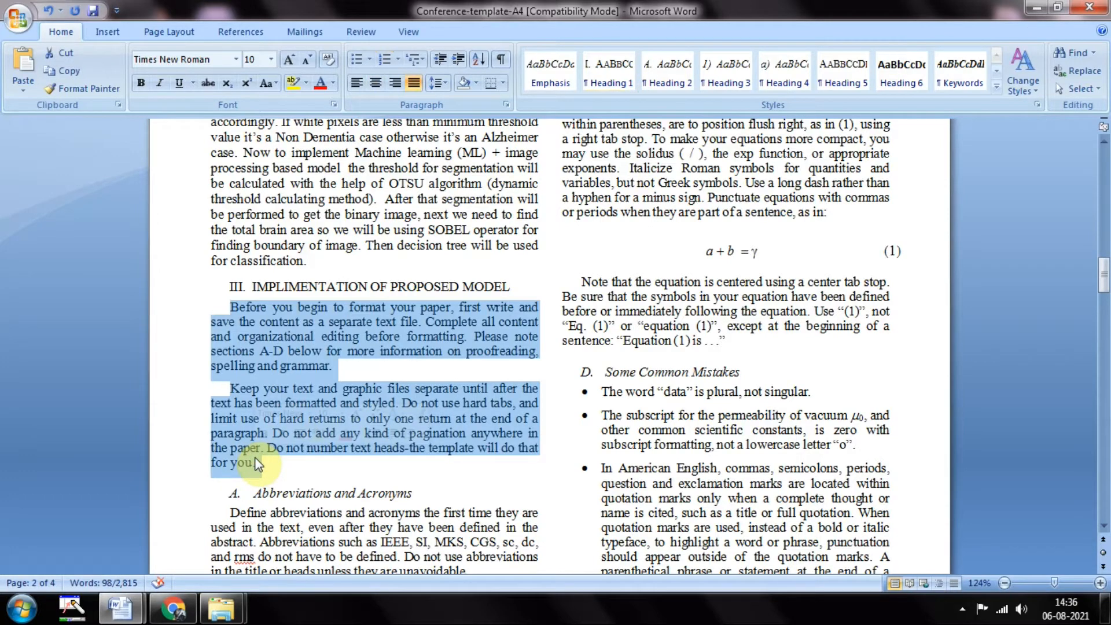
{"action": "left_click", "coordinate": [231, 307]}
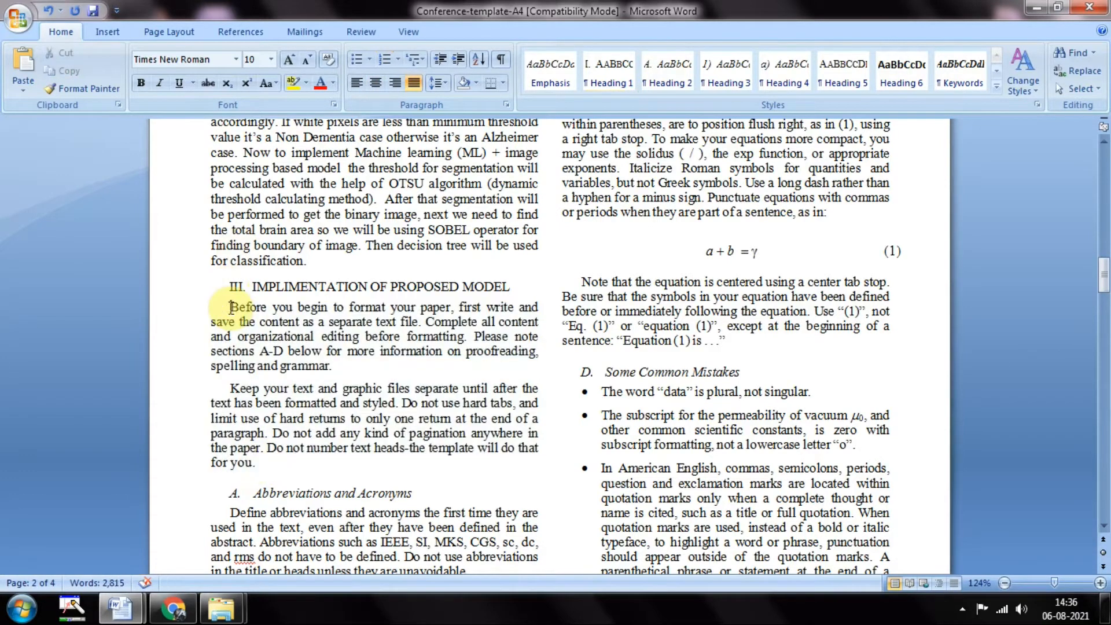
{"action": "key", "text": "Return"}
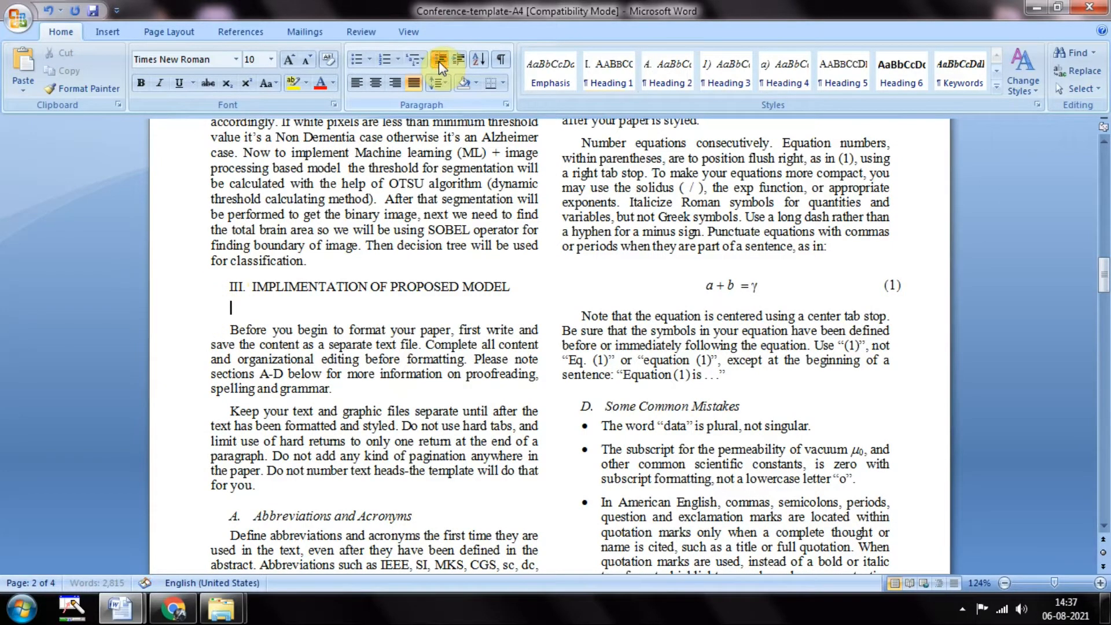
{"action": "type", "text": "1 "}
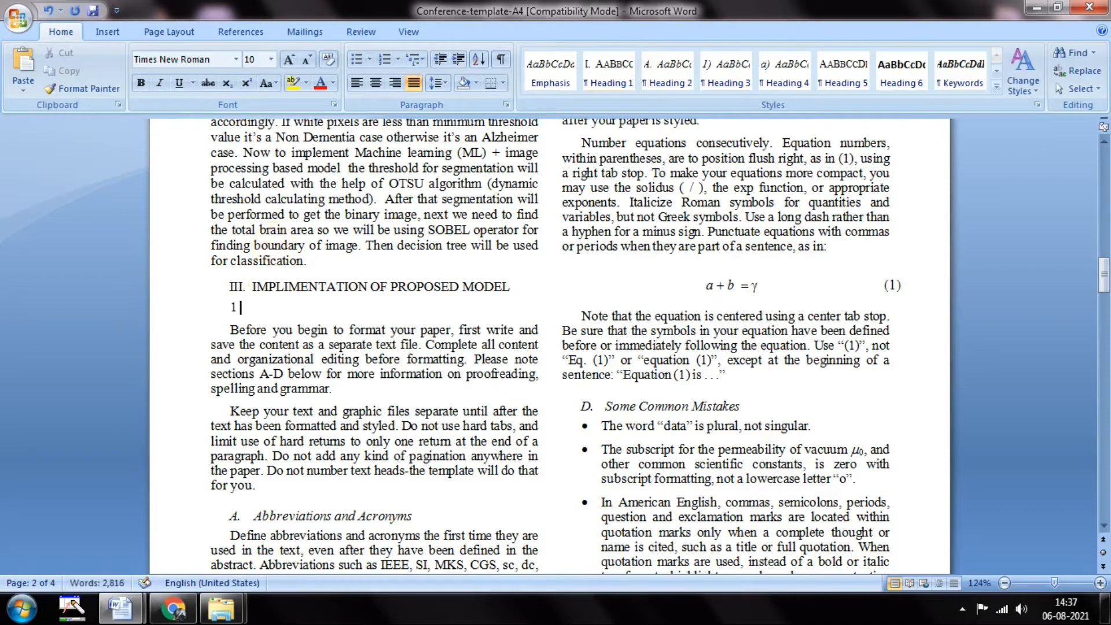
{"action": "type", "text": "."}
- Try to paste the source paper's subheading after the number 1, undo the paste and recheck the subheading's wording in the source
{"action": "key", "text": "alt+Tab"}
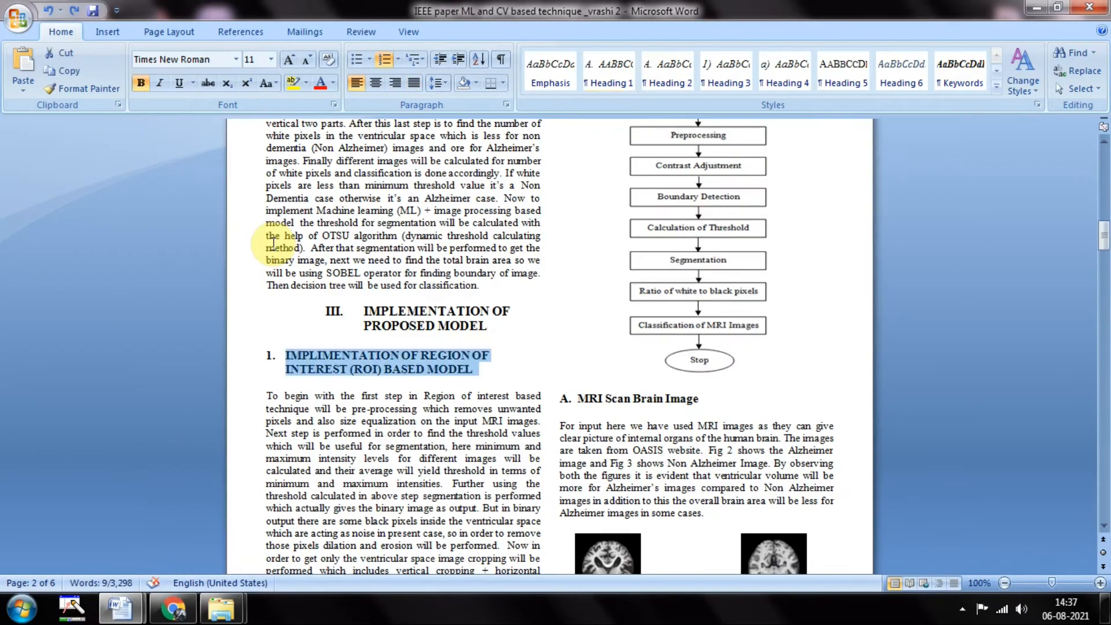
{"action": "key", "text": "alt+Tab"}
{"action": "key", "text": "ctrl+v"}
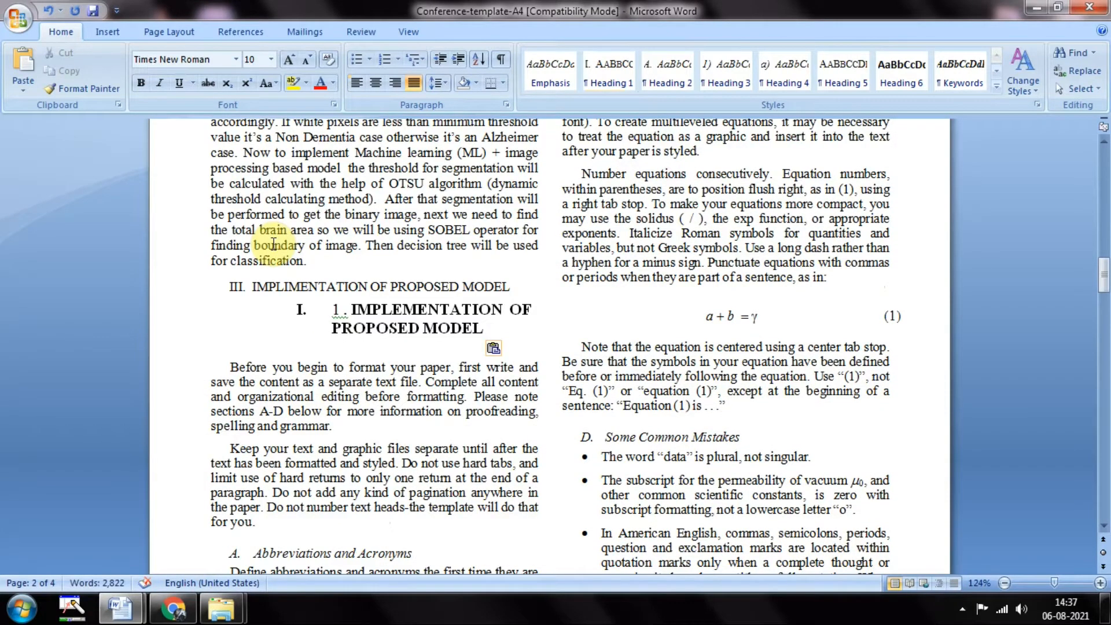
{"action": "key", "text": "ctrl+z"}
{"action": "key", "text": "alt+Tab"}
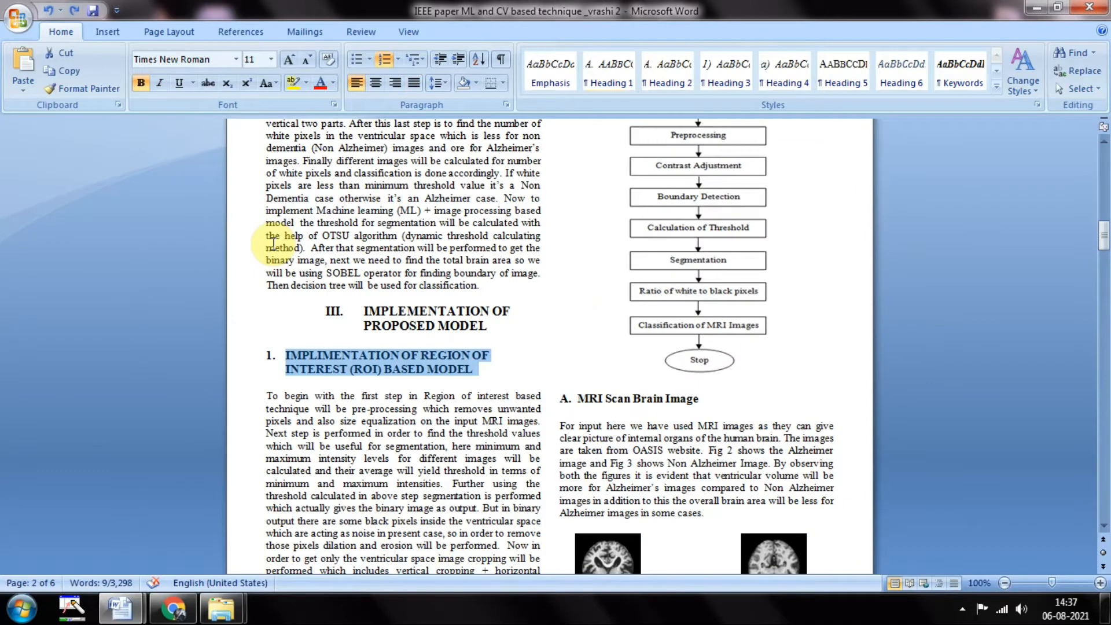
{"action": "key", "text": "alt+Tab"}
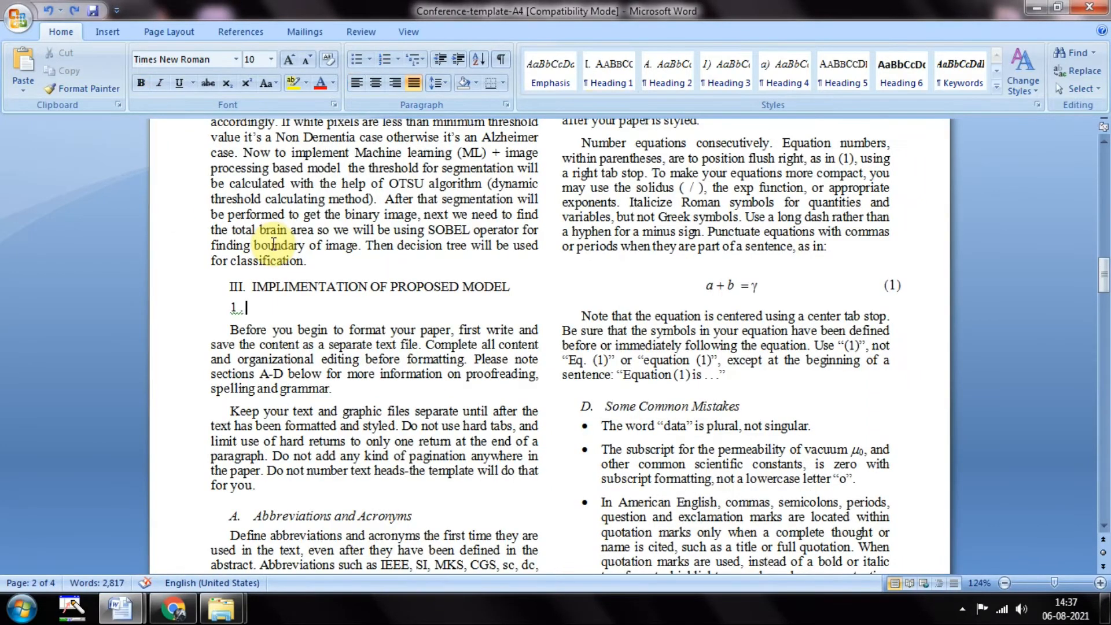
- Enter "IMPLIMENTATION OF REGION OF INTEREST (ROI) BASED MODEL" as the subheading text after the number 1
{"action": "type", "text": "IMPL"}
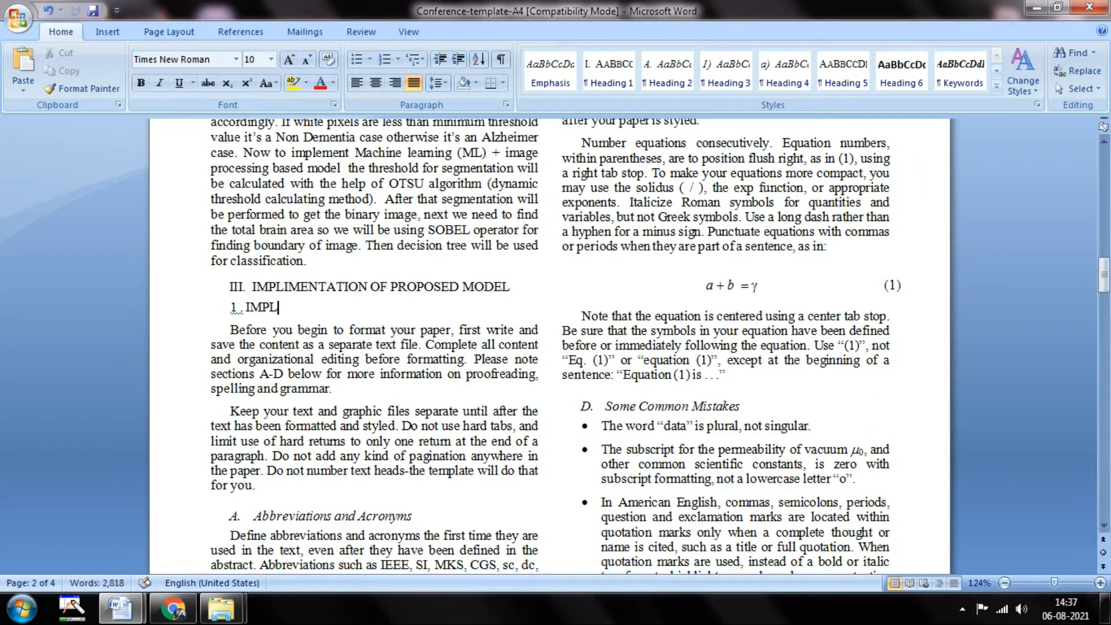
{"action": "type", "text": "IMENTATION OF REGION OF INTEREST"}
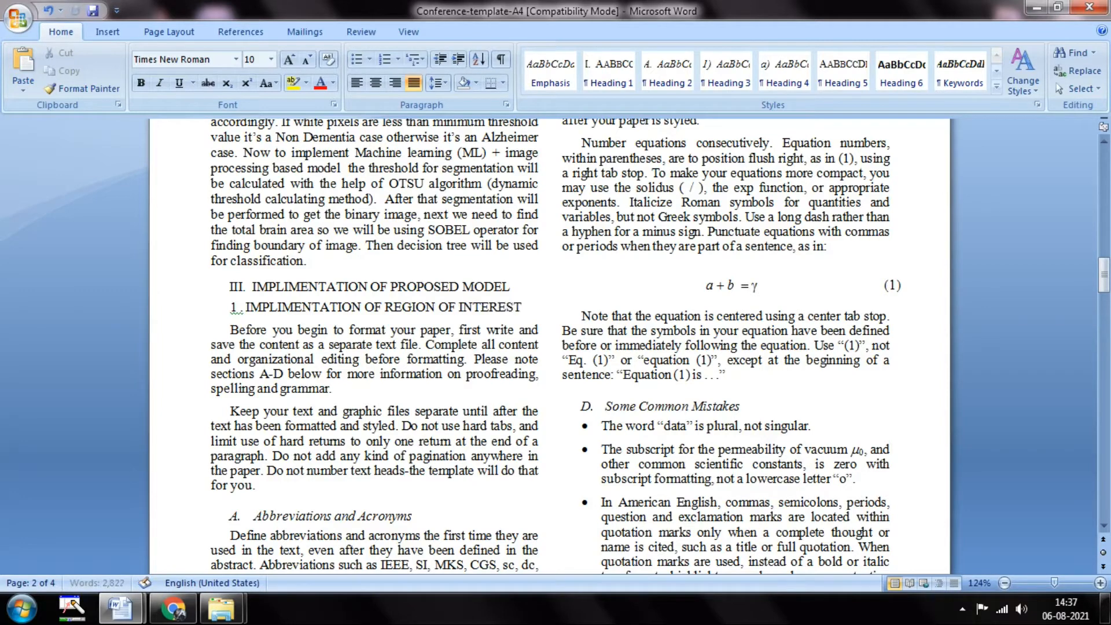
{"action": "type", "text": "ASED MODEL"}
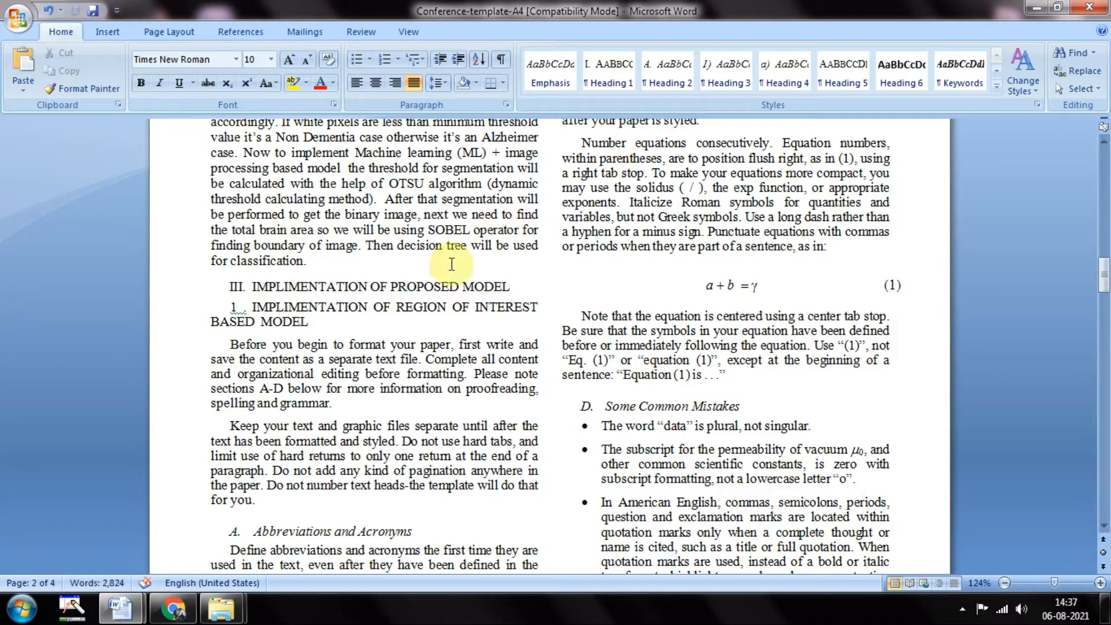
{"action": "left_click", "coordinate": [537, 307]}
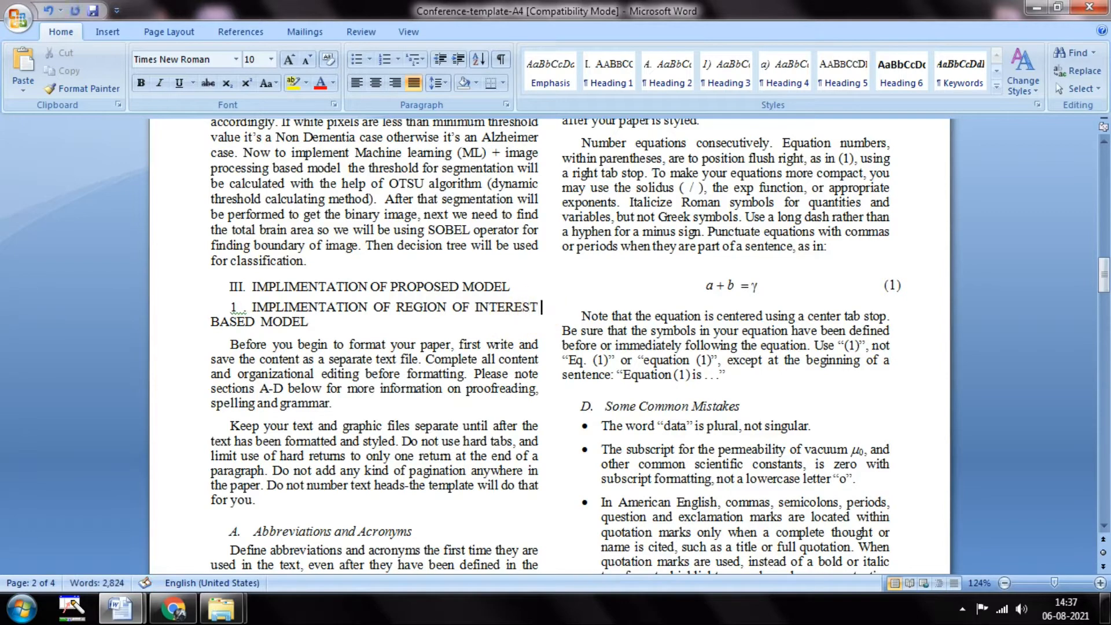
{"action": "type", "text": "()"}
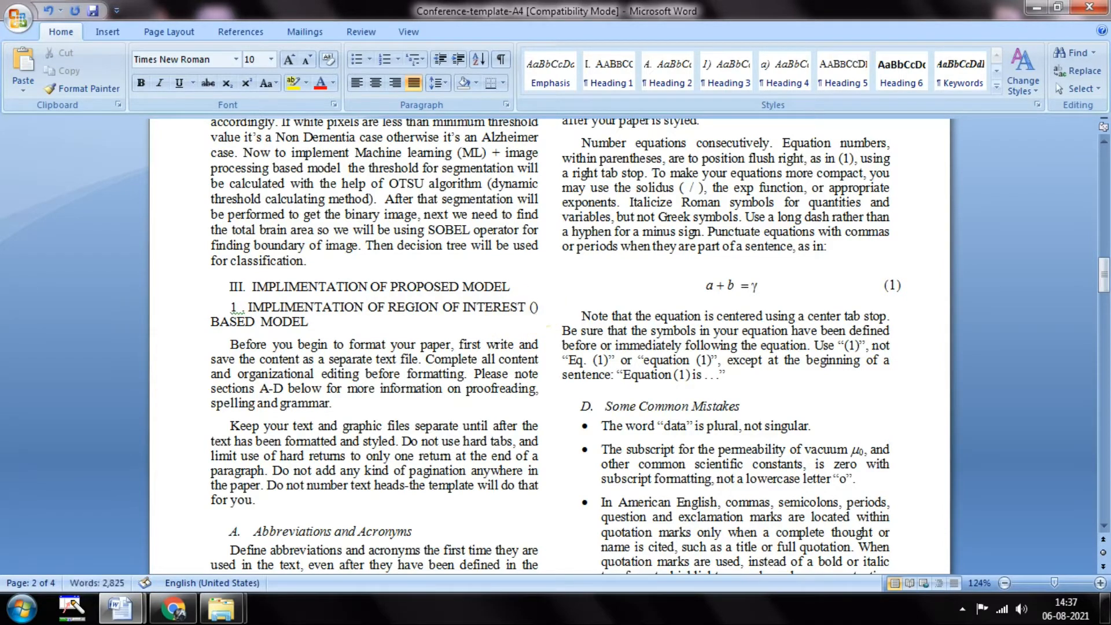
{"action": "type", "text": "ROI"}
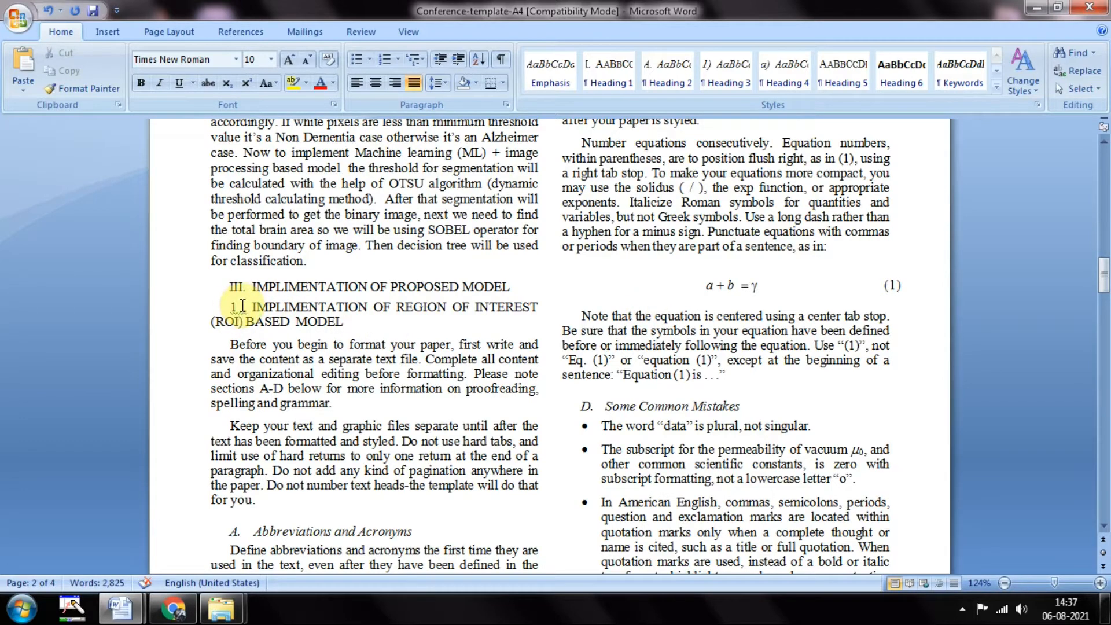
- Remove the extra spaces before the number's period and between BASED and MODEL, and make the subheading text bold
{"action": "left_click", "coordinate": [243, 308]}
{"action": "key", "text": "BackSpace"}
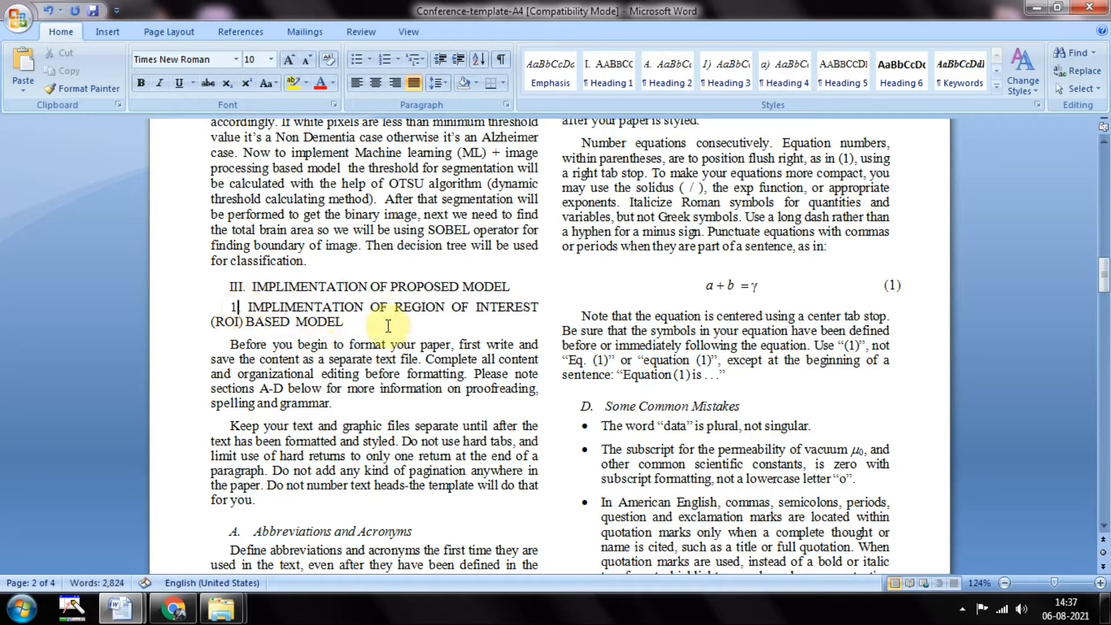
{"action": "left_click", "coordinate": [388, 327]}
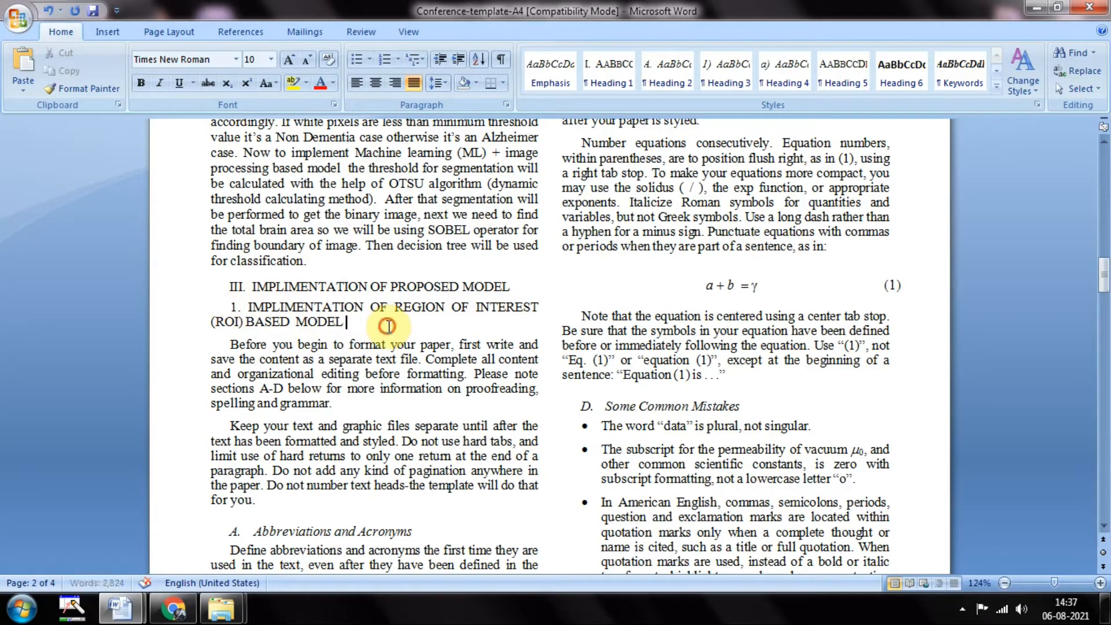
{"action": "right_click", "coordinate": [299, 320]}
{"action": "left_click", "coordinate": [345, 331]}
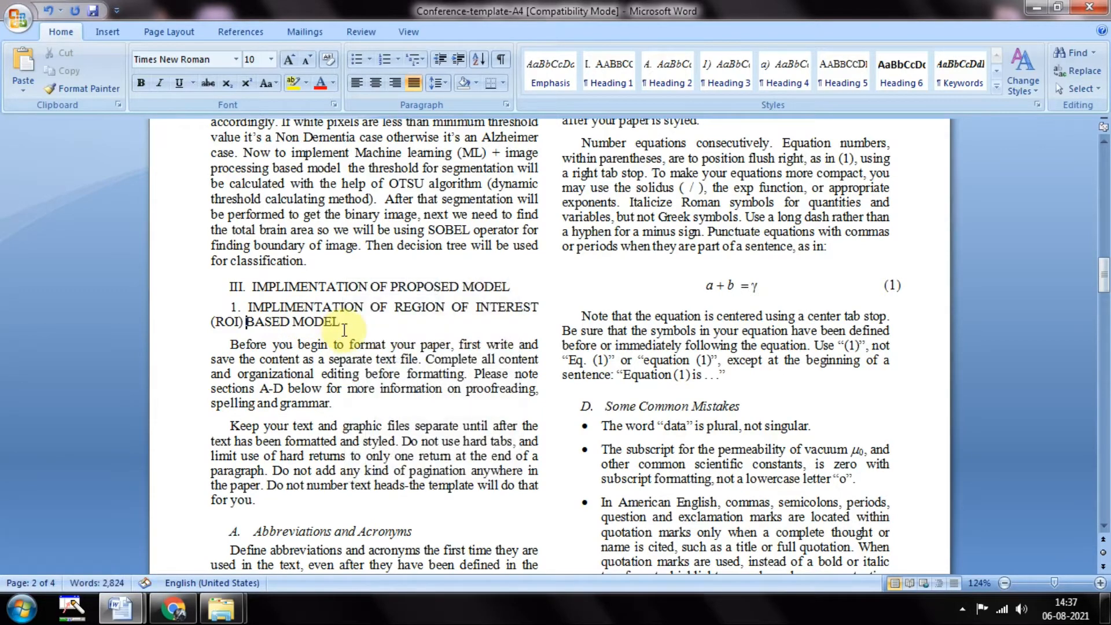
{"action": "triple_click", "coordinate": [345, 330]}
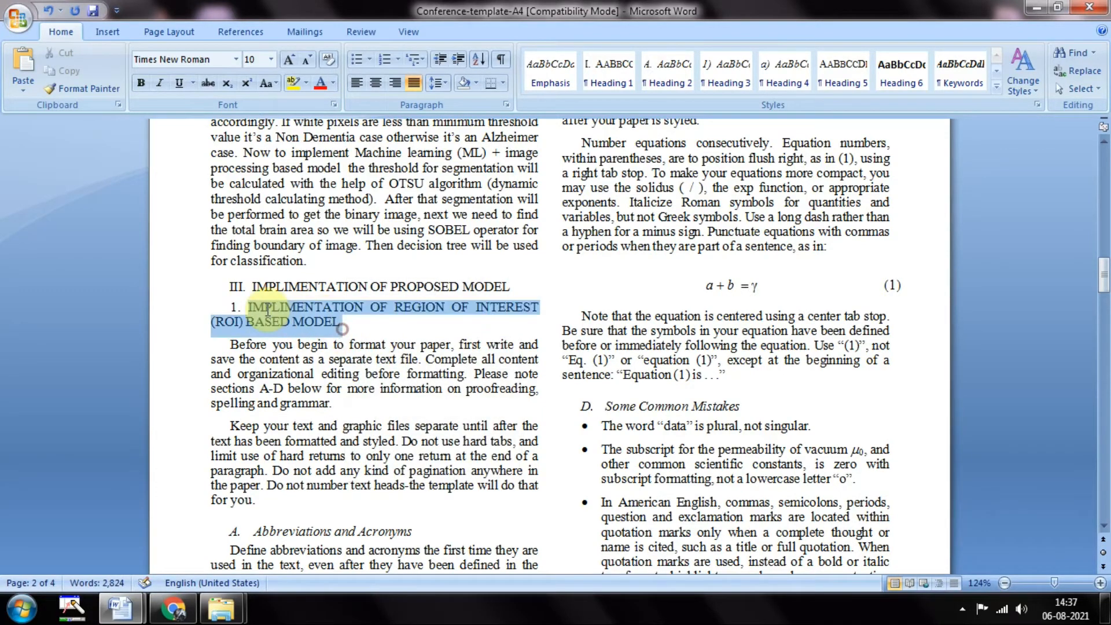
{"action": "left_click", "coordinate": [141, 85]}
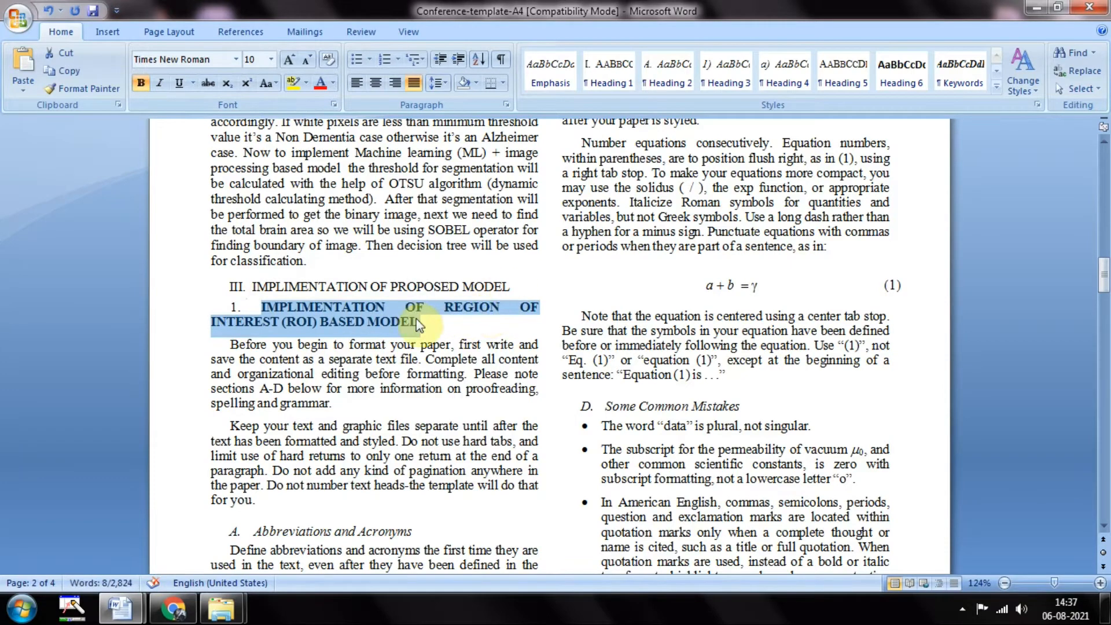
- Left-align the "IMPLIMENTATION OF REGION OF INTEREST (ROI) BASED MODEL" subheading and insert a blank line between it and the section III heading
{"action": "left_click", "coordinate": [356, 87]}
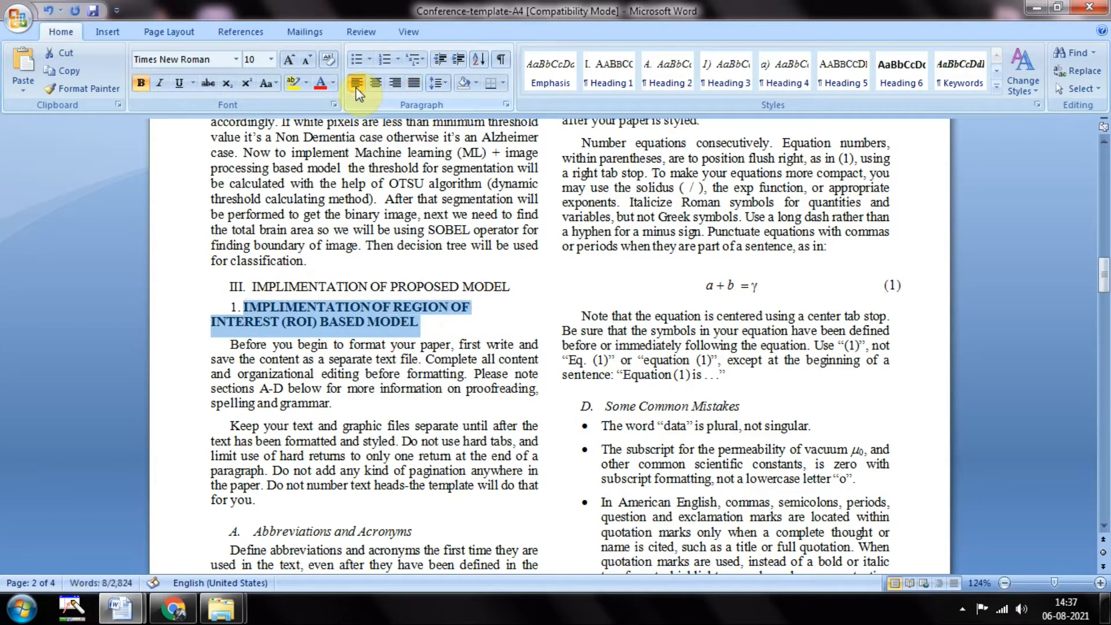
{"action": "left_click", "coordinate": [375, 85]}
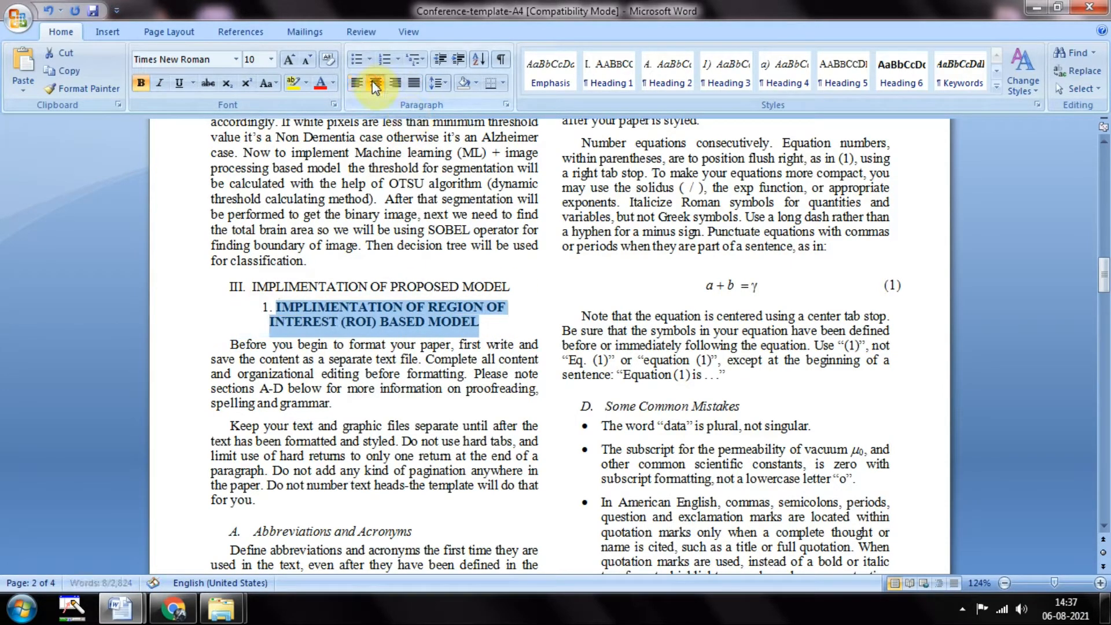
{"action": "key", "text": "alt+Tab"}
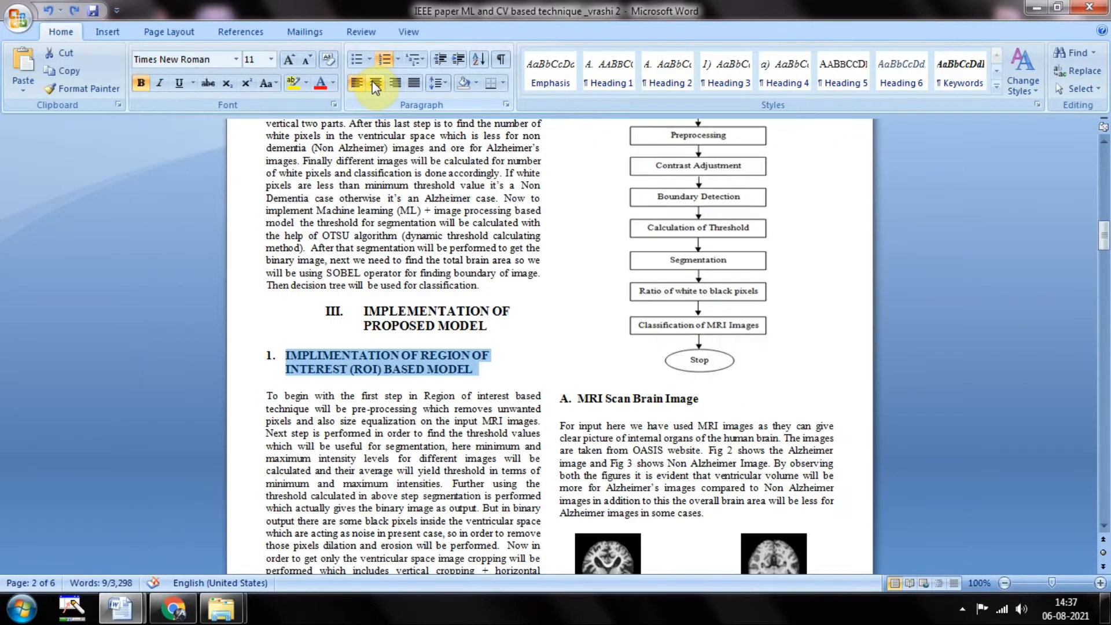
{"action": "key", "text": "alt+Tab"}
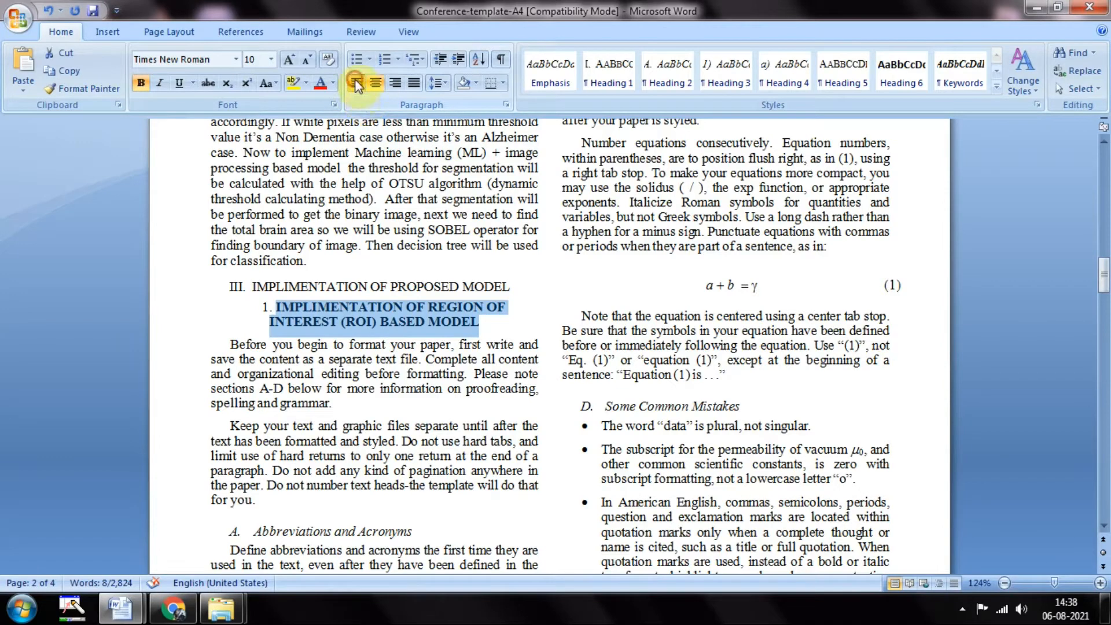
{"action": "left_click", "coordinate": [356, 83]}
{"action": "left_click", "coordinate": [436, 326]}
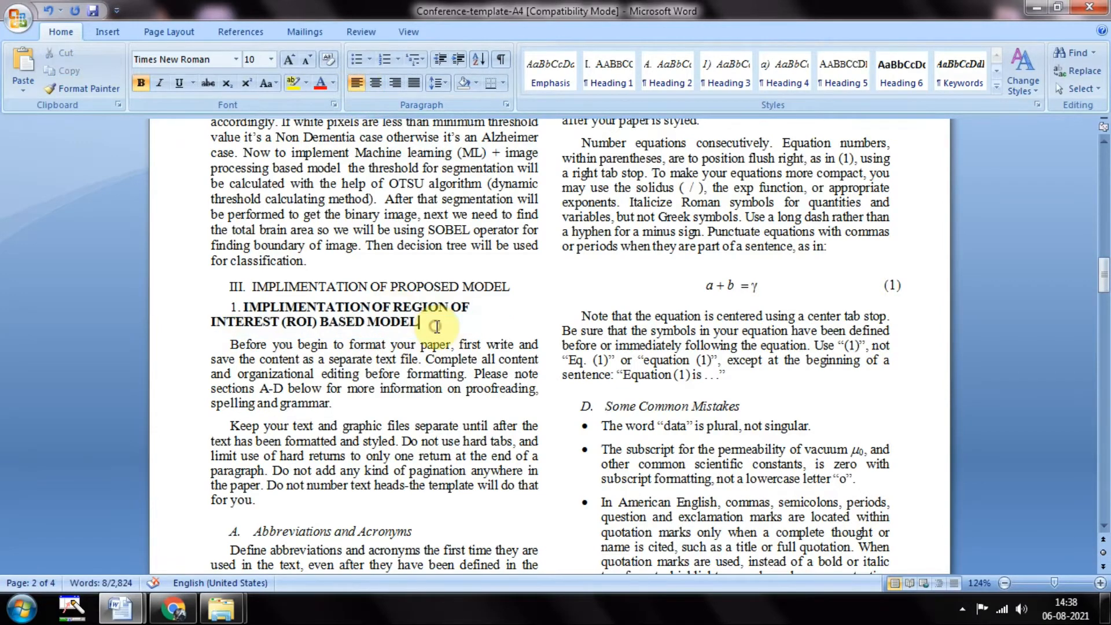
{"action": "left_click", "coordinate": [519, 286]}
{"action": "key", "text": "Return"}
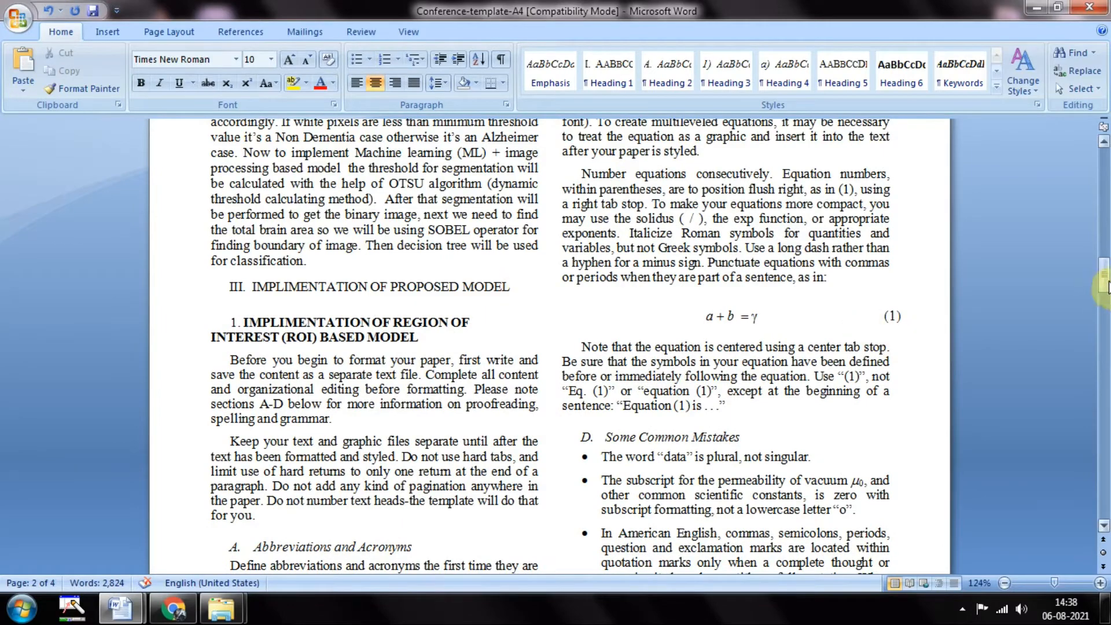
- Copy the source paper's paragraph under the ROI based model subheading and paste it over the template's two placeholder paragraphs under the matching subheading
{"action": "left_click_drag", "start_coordinate": [1104, 279], "coordinate": [1103, 287]}
{"action": "key", "text": "alt+Tab"}
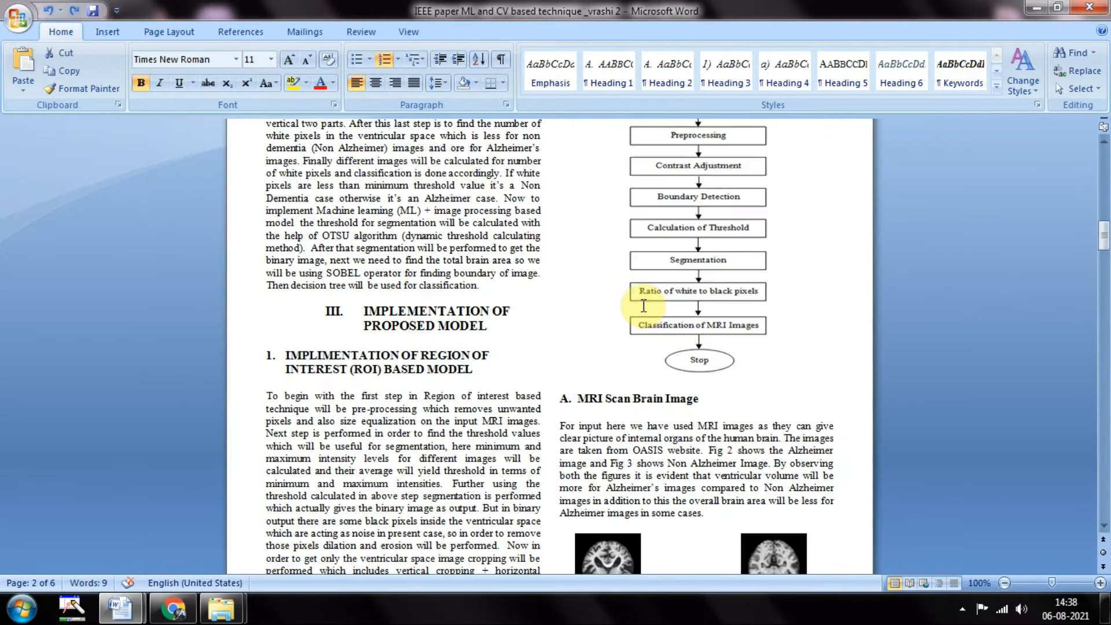
{"action": "left_click", "coordinate": [300, 407]}
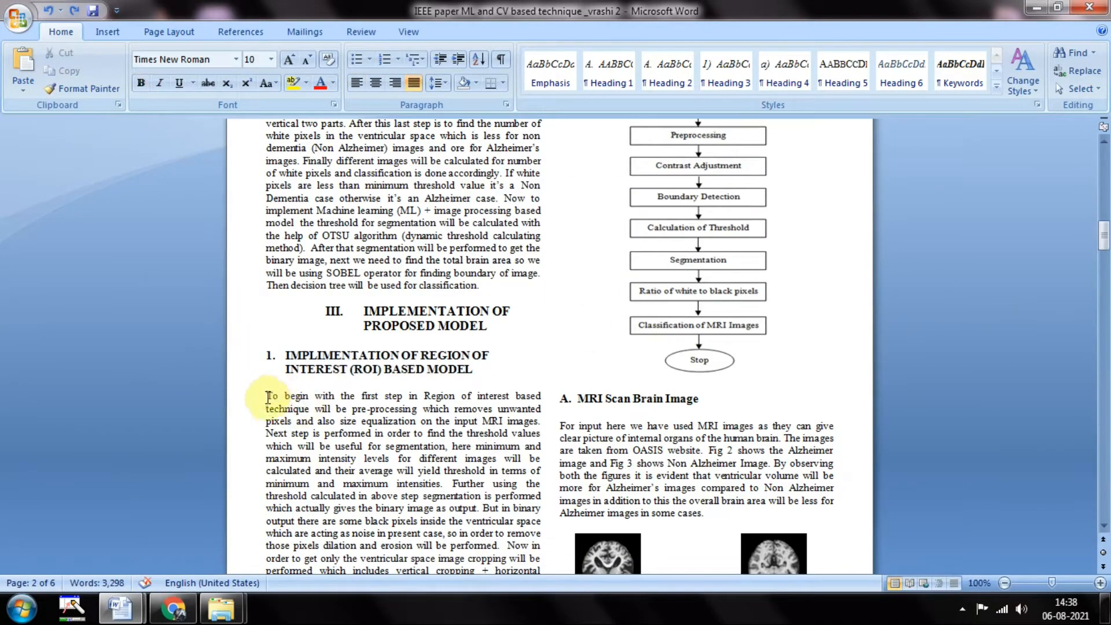
{"action": "left_click_drag", "start_coordinate": [267, 391], "coordinate": [409, 433]}
{"action": "key", "text": "ctrl+c"}
{"action": "key", "text": "alt+Tab"}
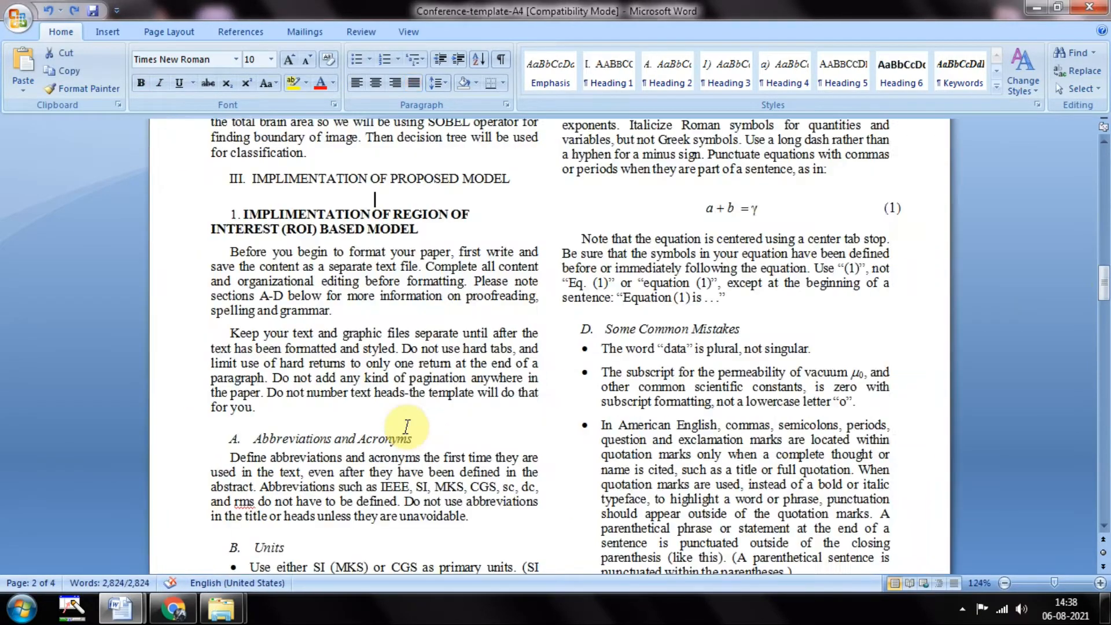
{"action": "left_click_drag", "start_coordinate": [231, 253], "coordinate": [269, 417]}
{"action": "key", "text": "ctrl+v"}
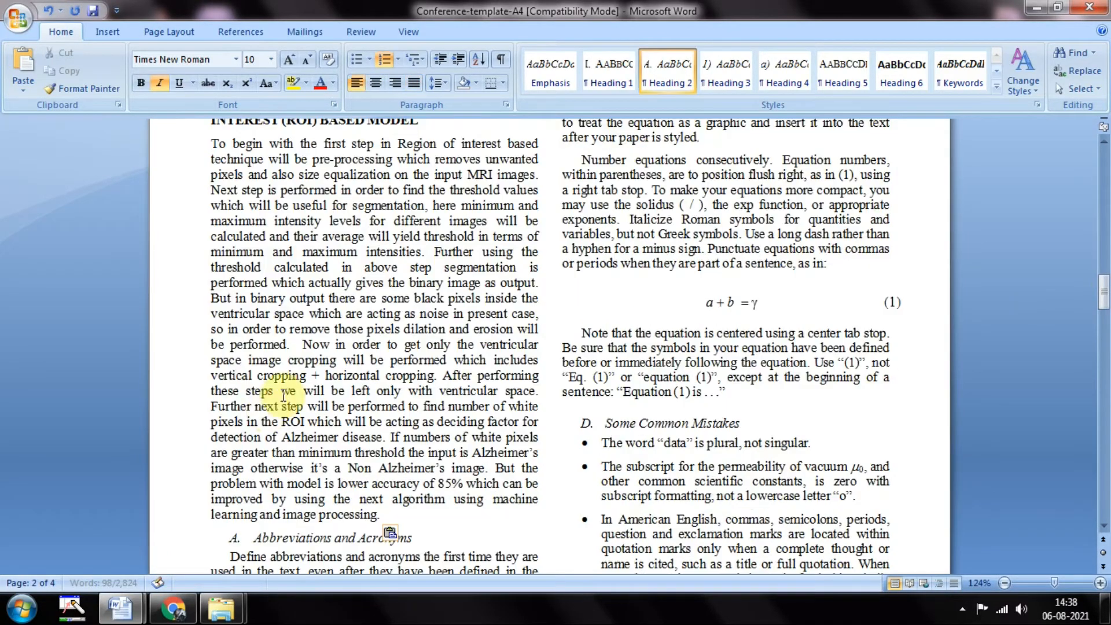
- Try deleting the placeholder text from "Abbreviations and Acronyms" up to "Figures and Tables", and undo the deletion
{"action": "left_click_drag", "start_coordinate": [1104, 301], "coordinate": [1106, 378]}
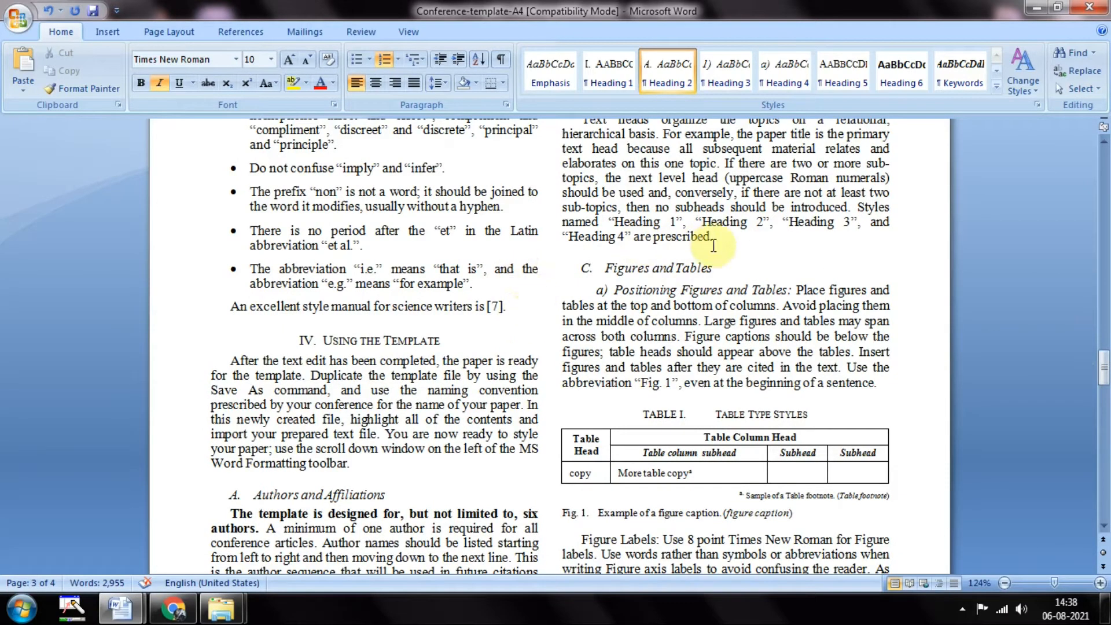
{"action": "left_click_drag", "start_coordinate": [716, 237], "coordinate": [232, 474]}
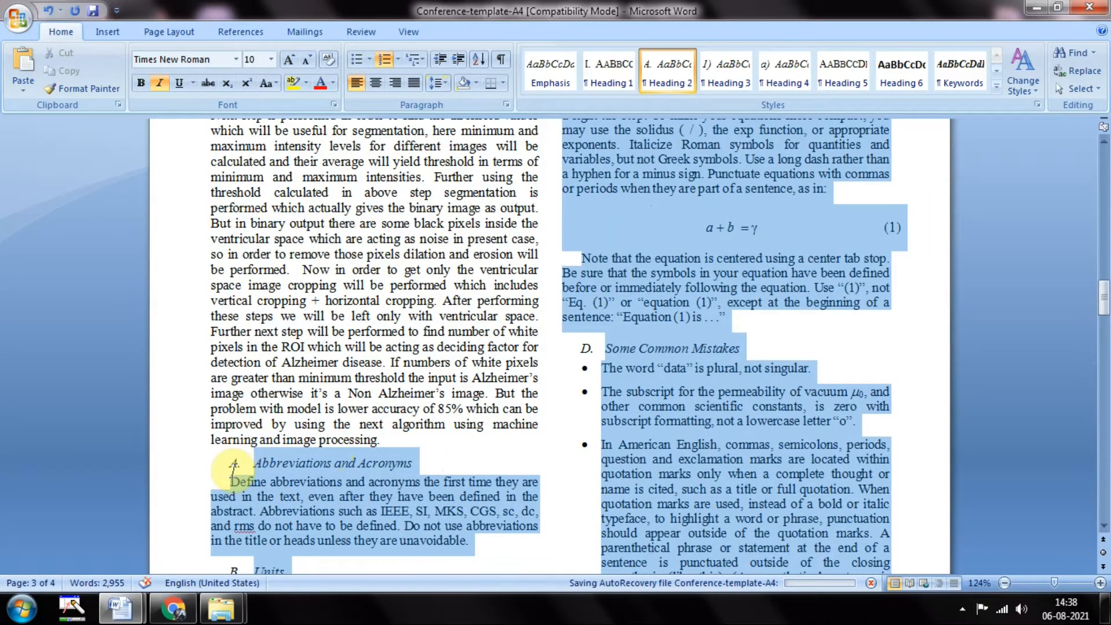
{"action": "key", "text": "Delete"}
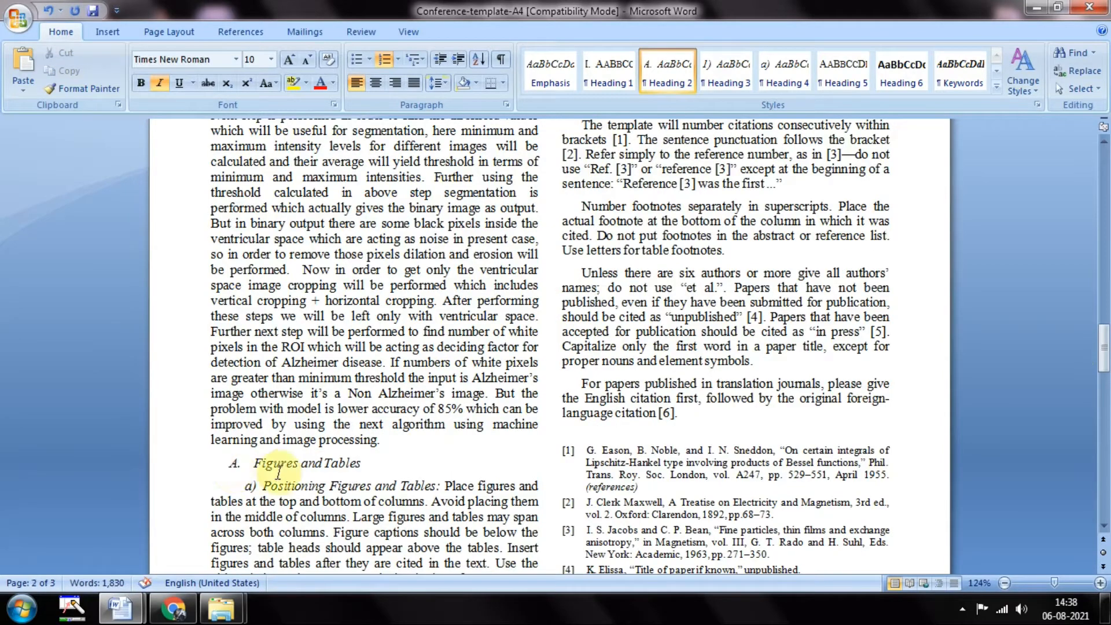
{"action": "left_click", "coordinate": [1106, 343]}
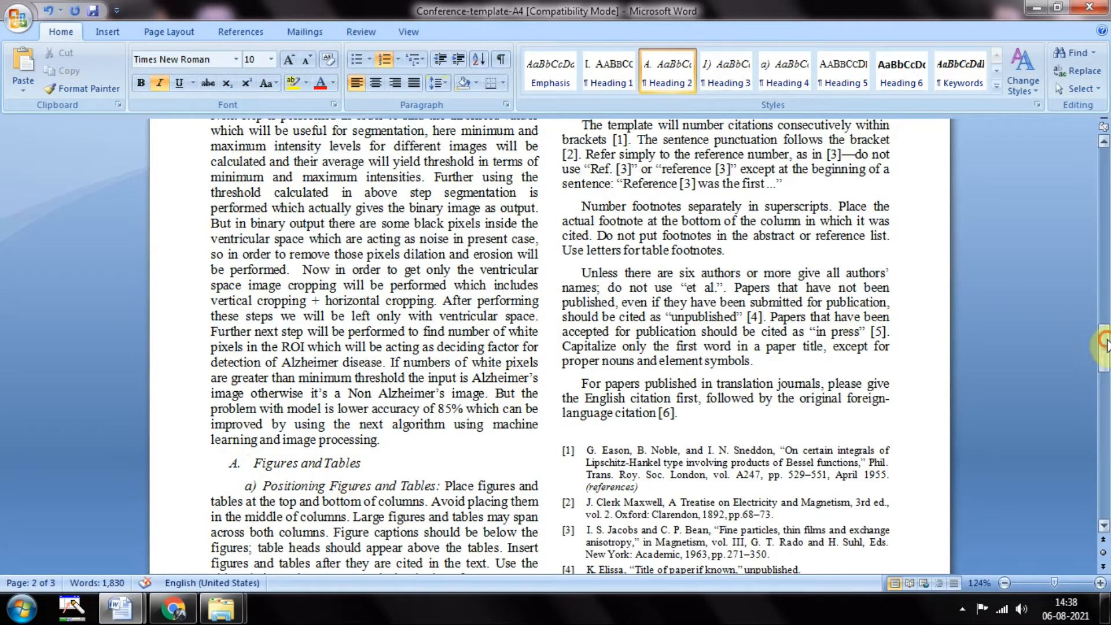
{"action": "mouse_move", "coordinate": [1106, 344]}
{"action": "left_mouse_down"}
{"action": "mouse_move", "coordinate": [1105, 232]}
{"action": "mouse_move", "coordinate": [1107, 443]}
{"action": "mouse_move", "coordinate": [1107, 171]}
{"action": "mouse_move", "coordinate": [1107, 338]}
{"action": "left_mouse_up"}
{"action": "key", "text": "ctrl+z"}
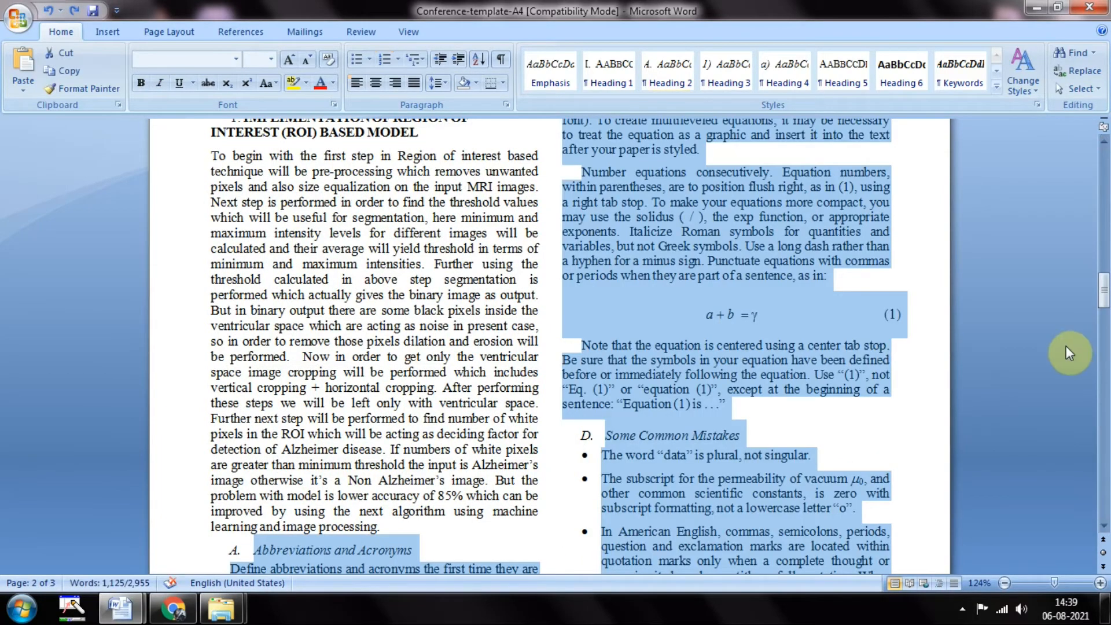
{"action": "key", "text": "ctrl+z"}
- Delete the "Abbreviations and Acronyms" heading with its letter and add blank lines after the pasted ROI model paragraph
{"action": "left_click_drag", "start_coordinate": [1105, 277], "coordinate": [1105, 295]}
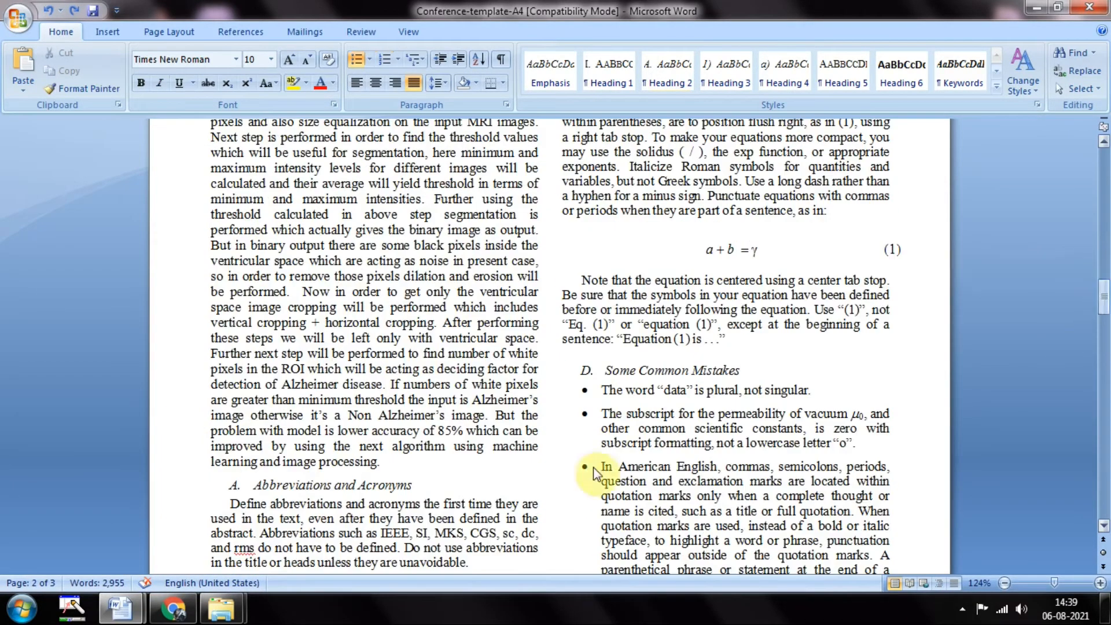
{"action": "left_click", "coordinate": [238, 485]}
{"action": "left_click", "coordinate": [233, 485]}
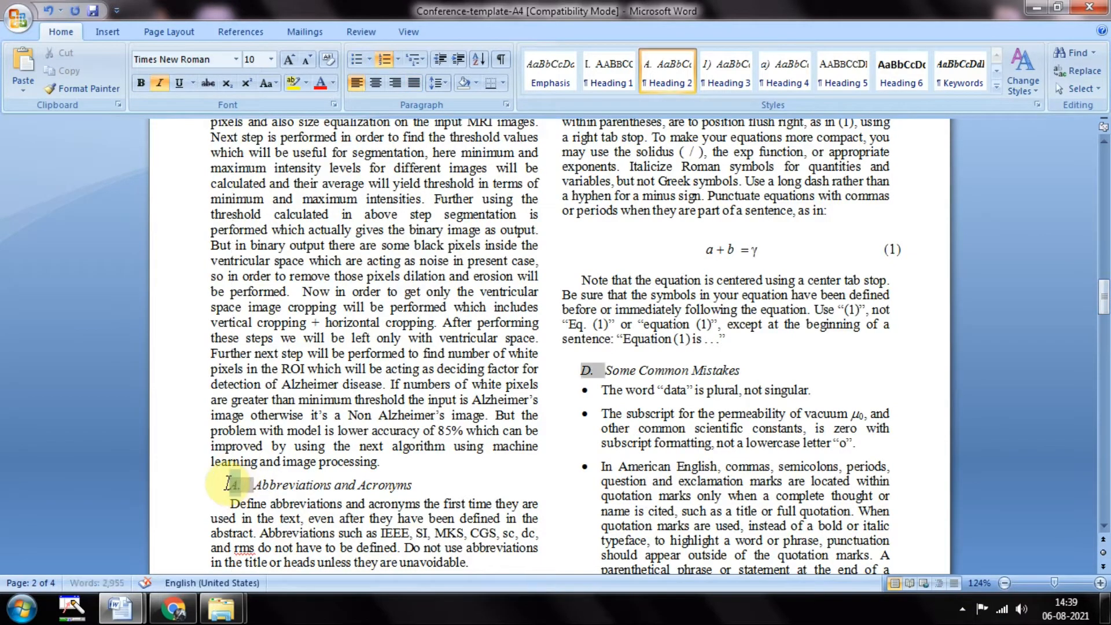
{"action": "key", "text": "BackSpace"}
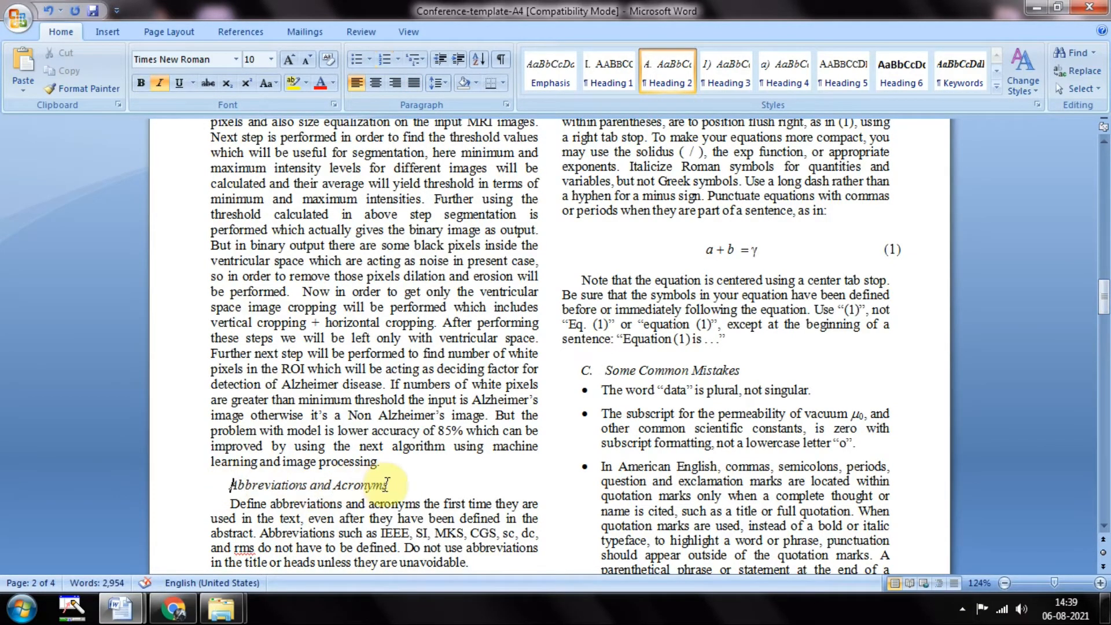
{"action": "left_click_drag", "start_coordinate": [391, 485], "coordinate": [230, 485]}
{"action": "key", "text": "BackSpace"}
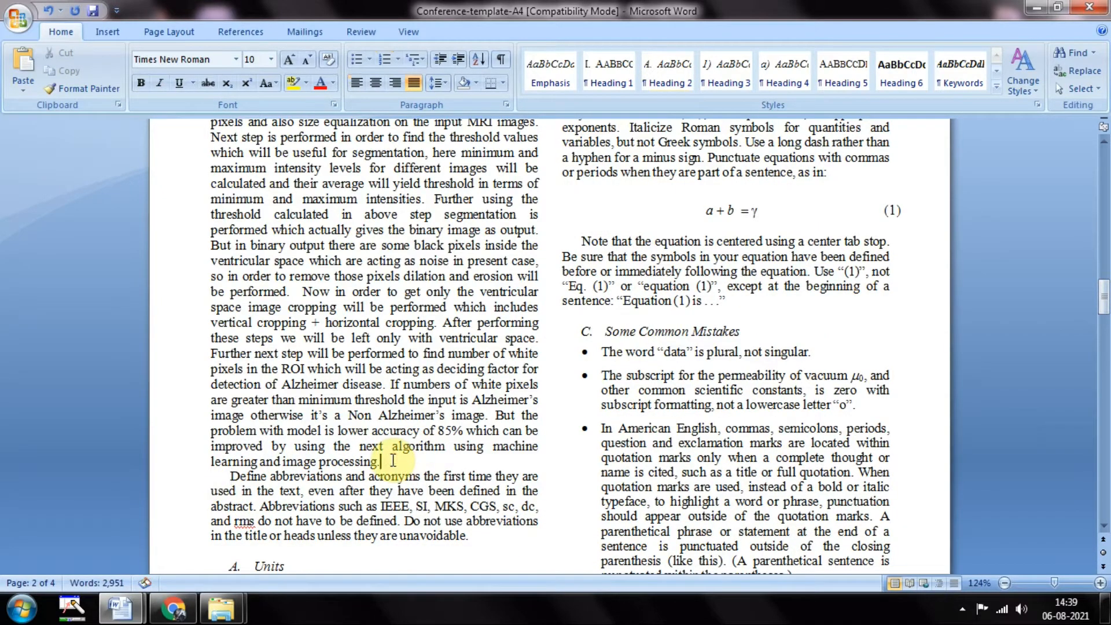
{"action": "key", "text": "Return"}
{"action": "key", "text": "Return"}
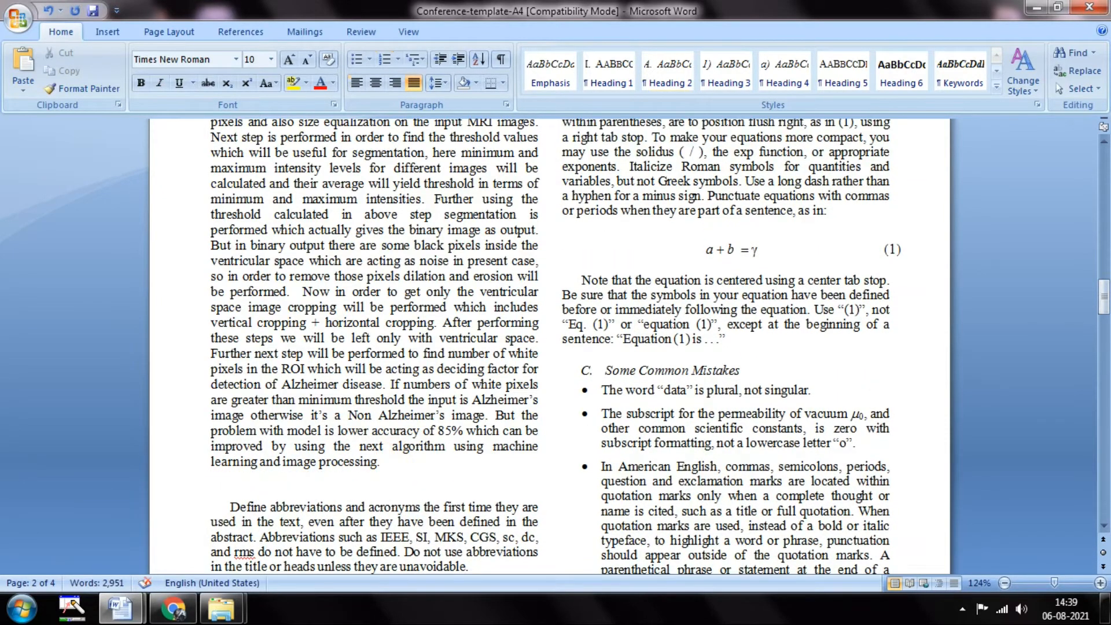
- In the source paper, correct "DECISIO" to "DECISION" in the second subheading of section III
{"action": "key", "text": "alt+Tab"}
{"action": "left_click", "coordinate": [989, 307]}
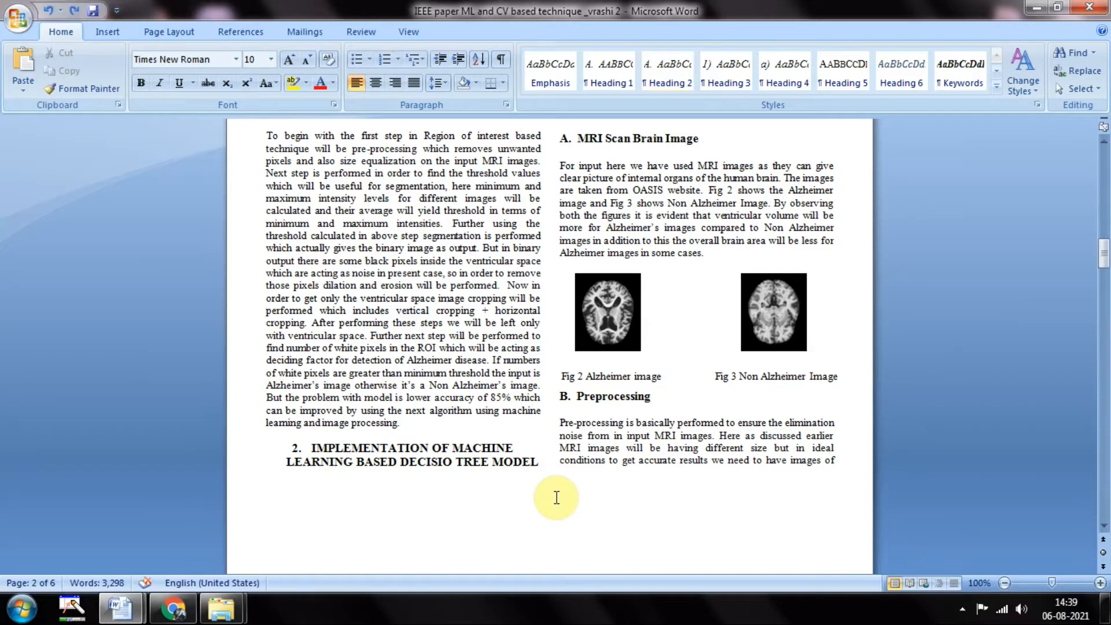
{"action": "left_click", "coordinate": [453, 463]}
{"action": "type", "text": "N"}
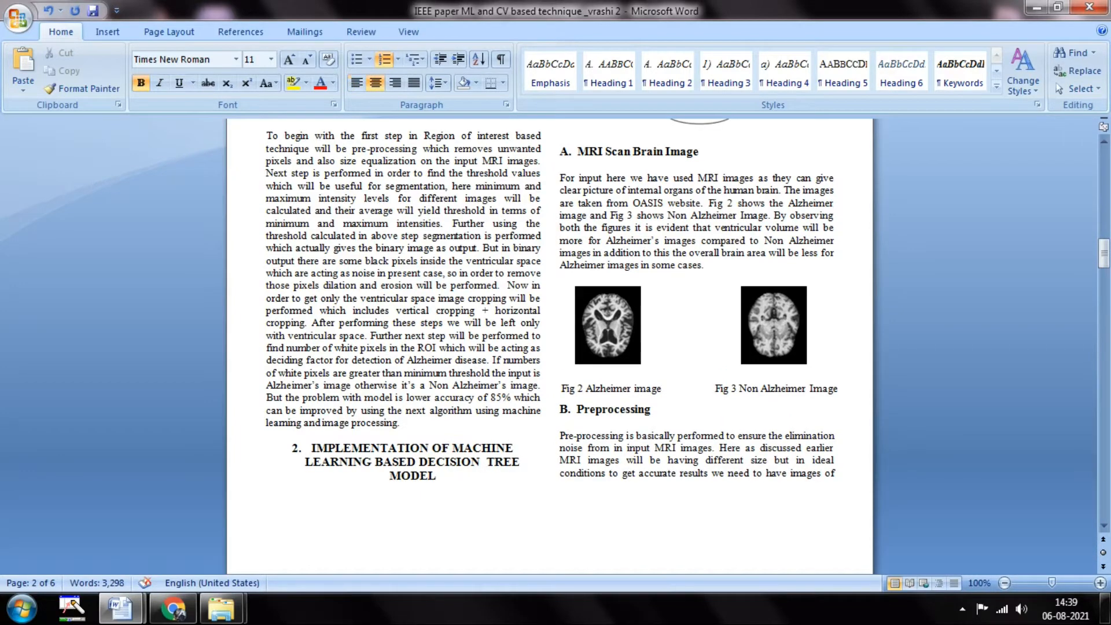
{"action": "left_click", "coordinate": [1009, 382]}
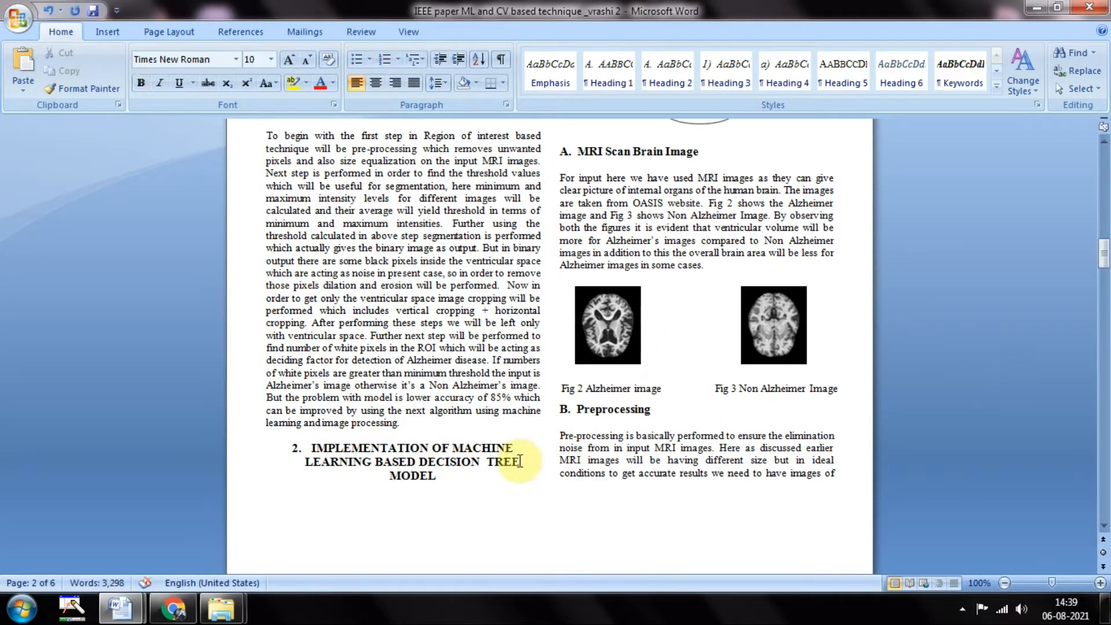
{"action": "left_click", "coordinate": [488, 461]}
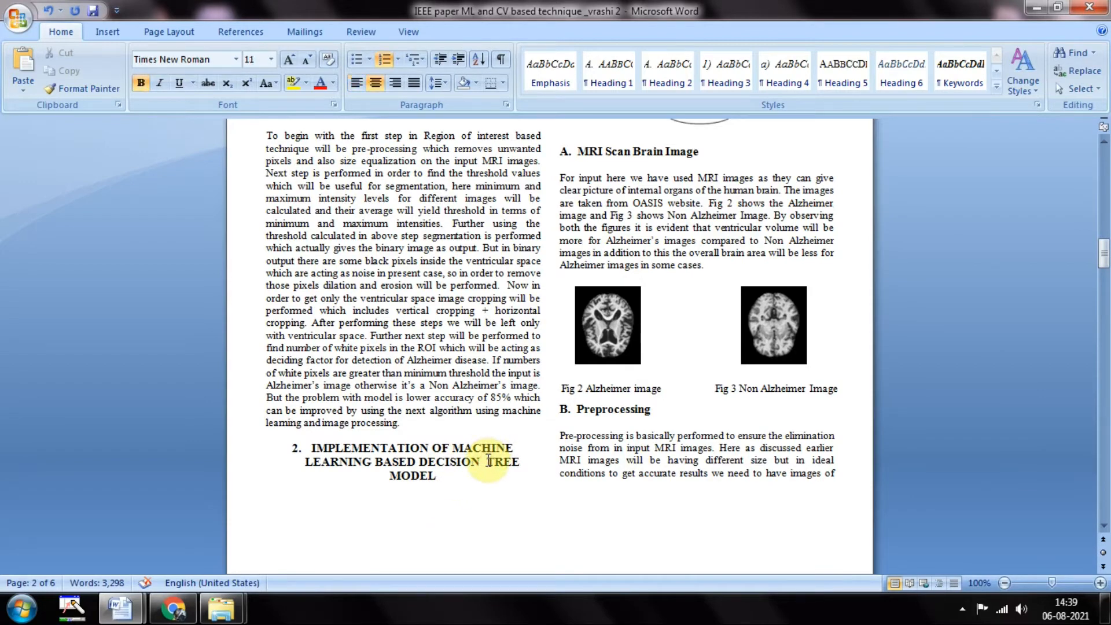
- Enter "2. IMPLIMENTATION OF MACHINE LEARNING BASED DECISION TREE MODEL" in the template below the ROI model paragraph, checking the wording against the source paper
{"action": "key", "text": "alt+Tab"}
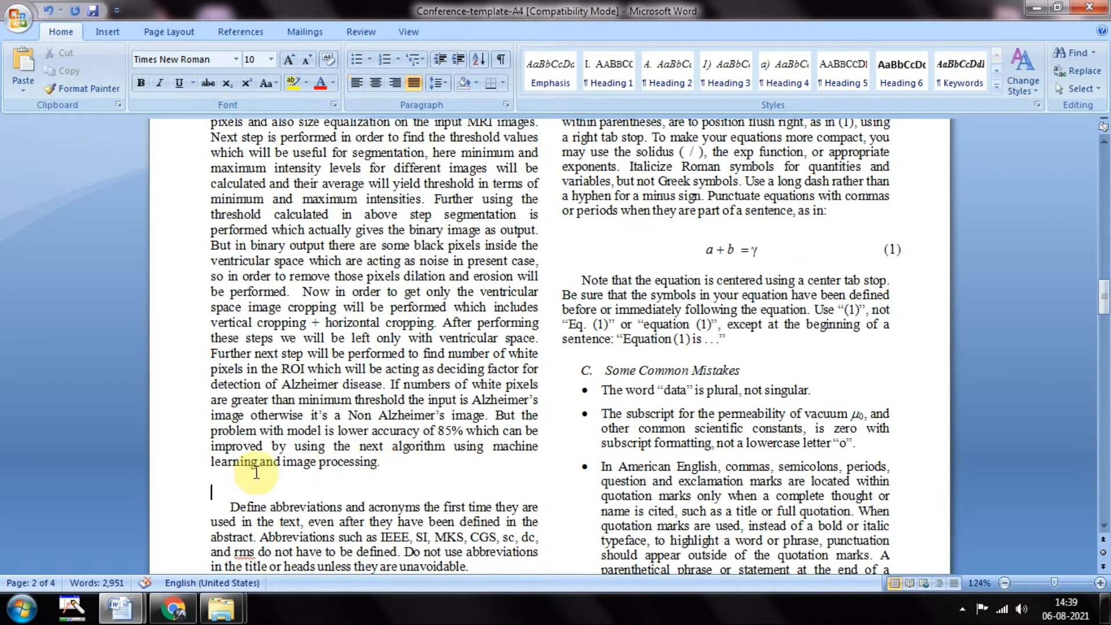
{"action": "type", "text": "2. IMPLIMENTATION OF D"}
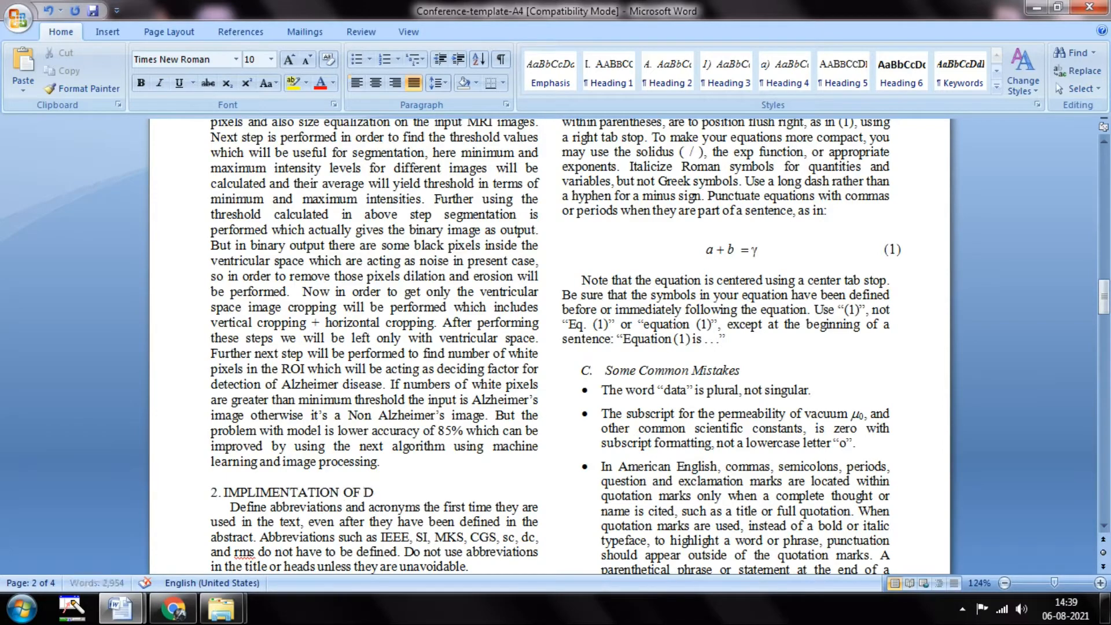
{"action": "key", "text": "alt+Tab"}
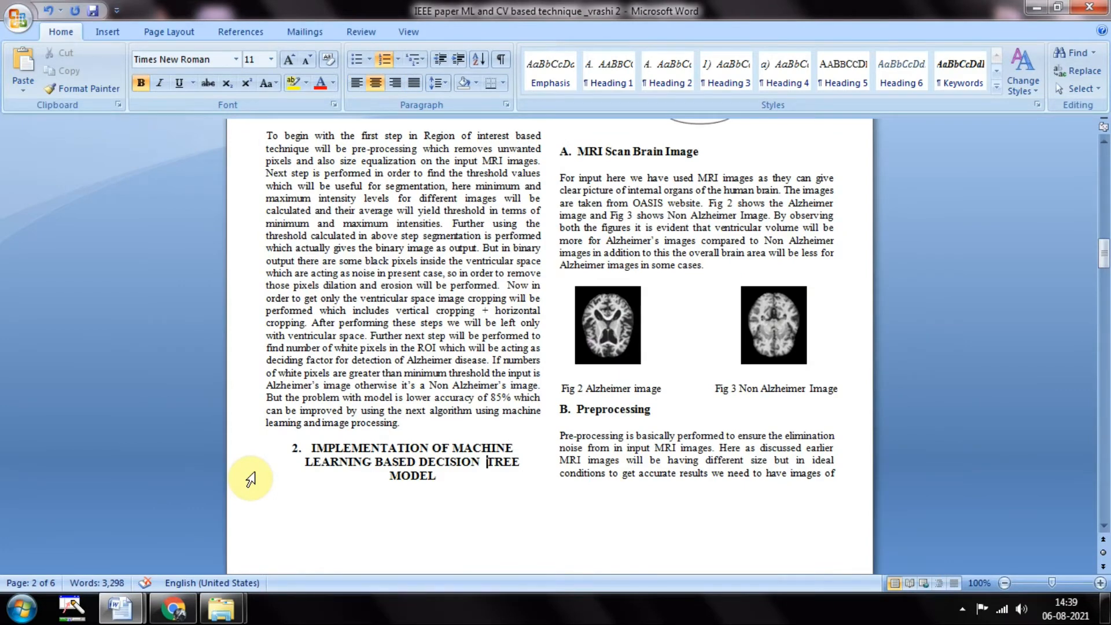
{"action": "key", "text": "alt+Tab"}
{"action": "key", "text": "BackSpace"}
{"action": "type", "text": "MACHINE LEA"}
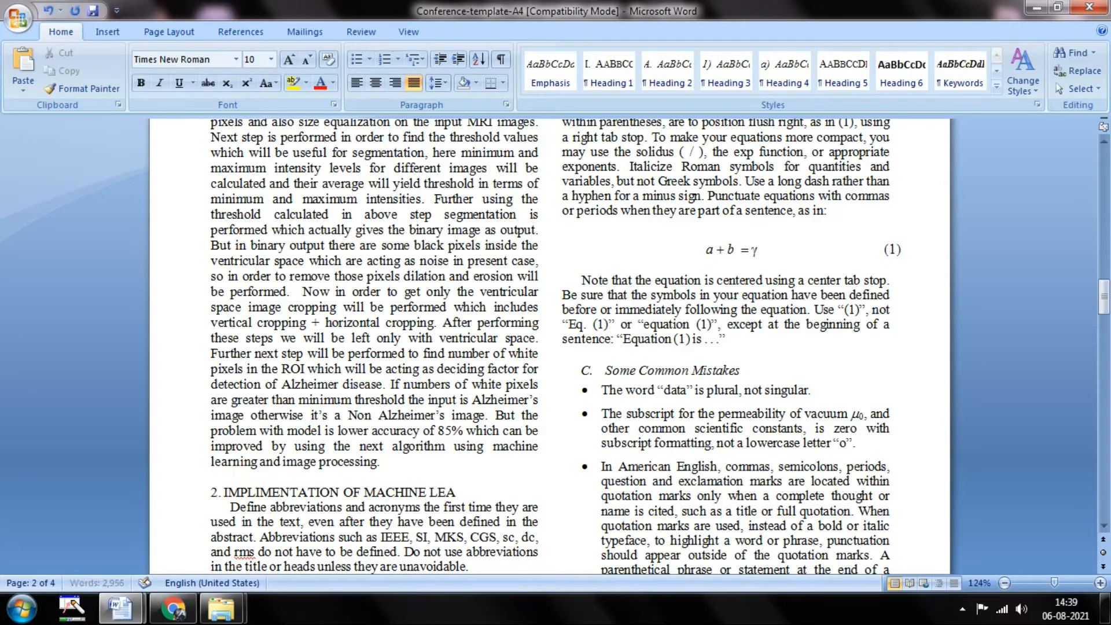
{"action": "type", "text": "RNING BASED DECISION TREE MODEL"}
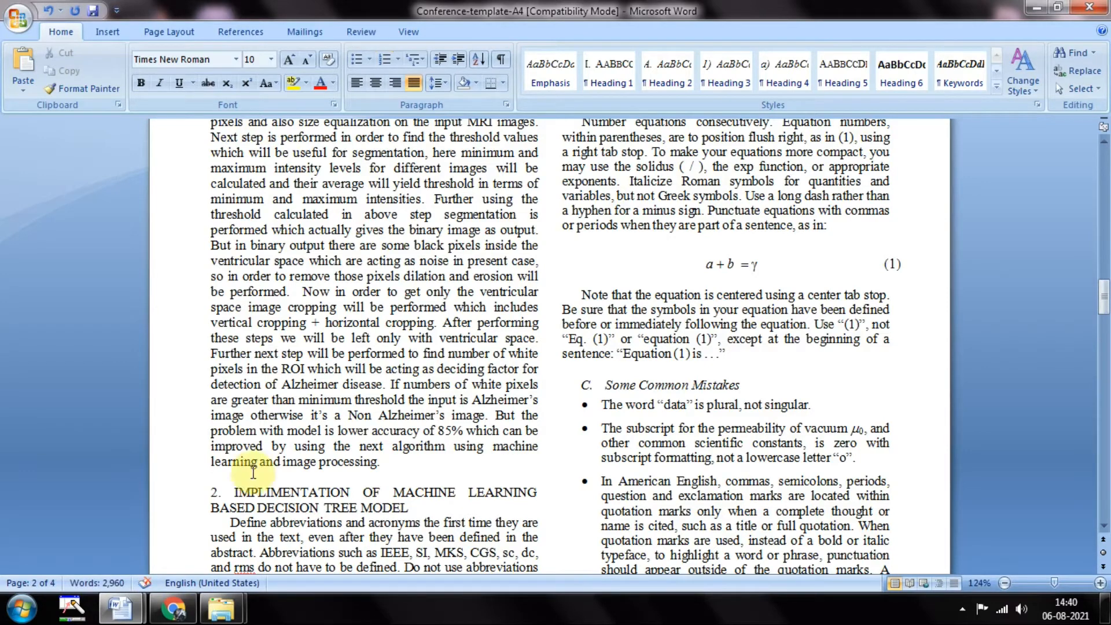
- Left-align the second subheading, make its text after the number bold, and add blank lines below it
{"action": "left_click_drag", "start_coordinate": [415, 508], "coordinate": [253, 496]}
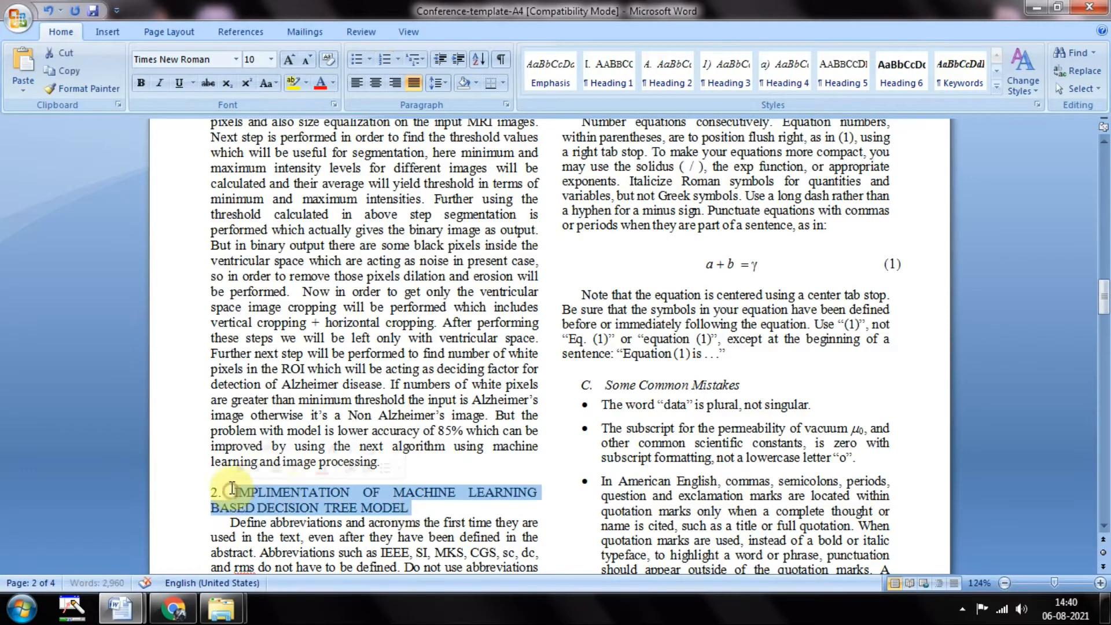
{"action": "left_click", "coordinate": [352, 80]}
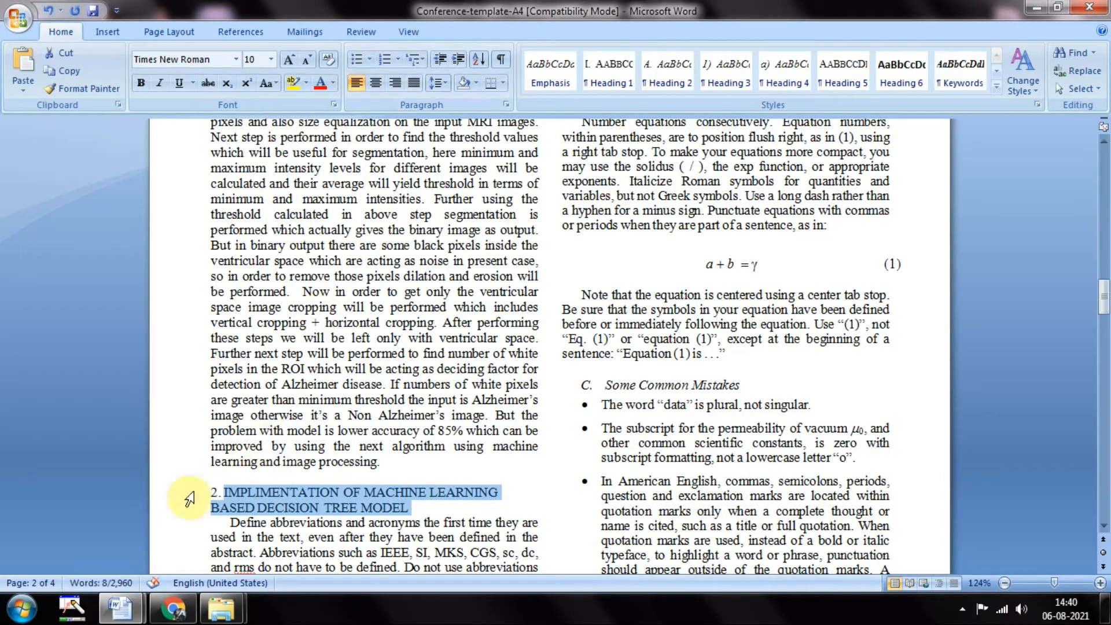
{"action": "left_click", "coordinate": [141, 83]}
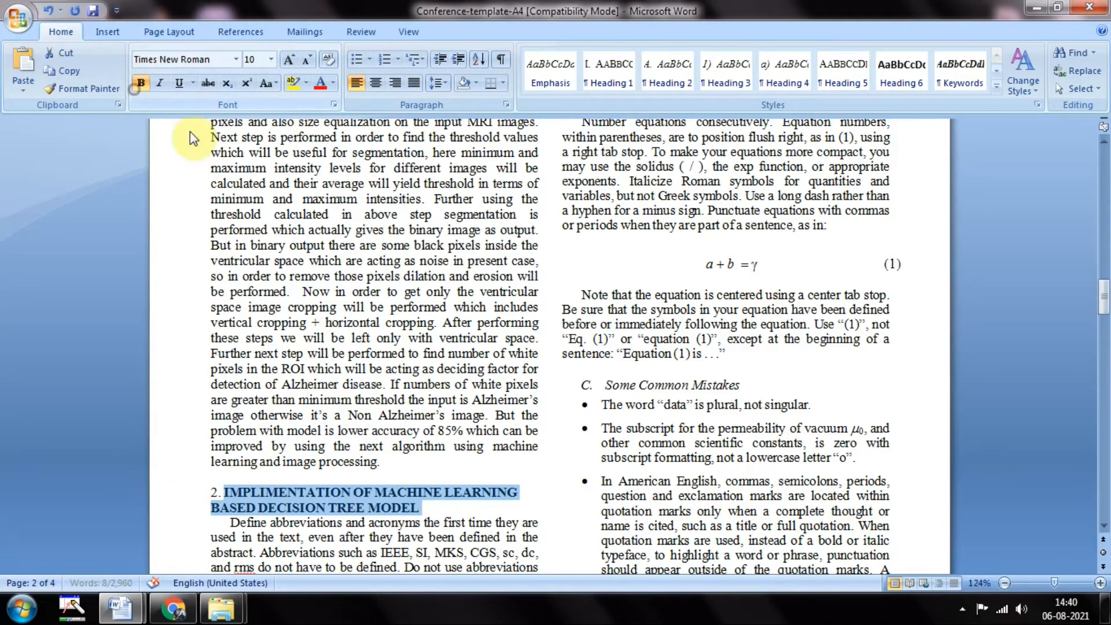
{"action": "left_click", "coordinate": [422, 508]}
{"action": "key", "text": "Return"}
{"action": "key", "text": "Return"}
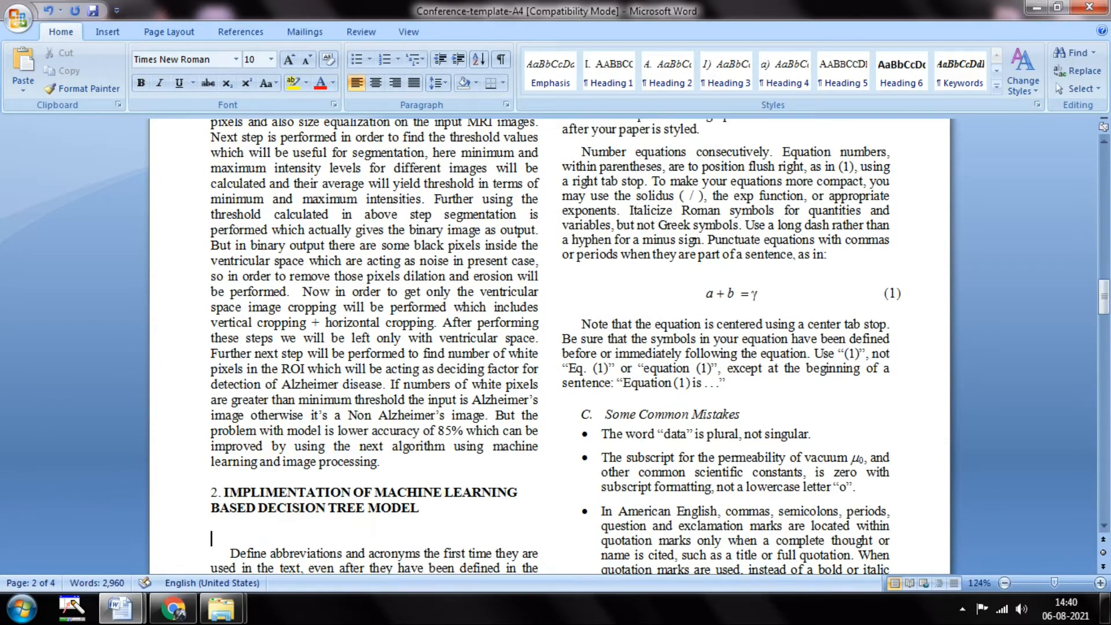
- Copy the sentence introducing Fig 1 from the source paper into the template below the second subheading
{"action": "key", "text": "alt+Tab"}
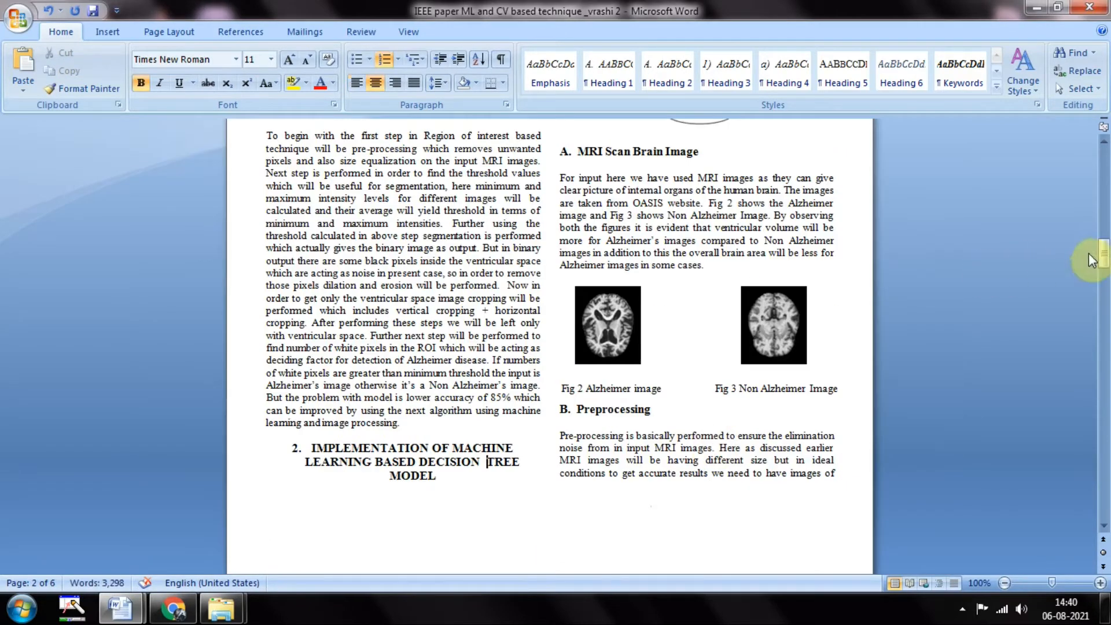
{"action": "left_click_drag", "start_coordinate": [1106, 258], "coordinate": [1106, 227]}
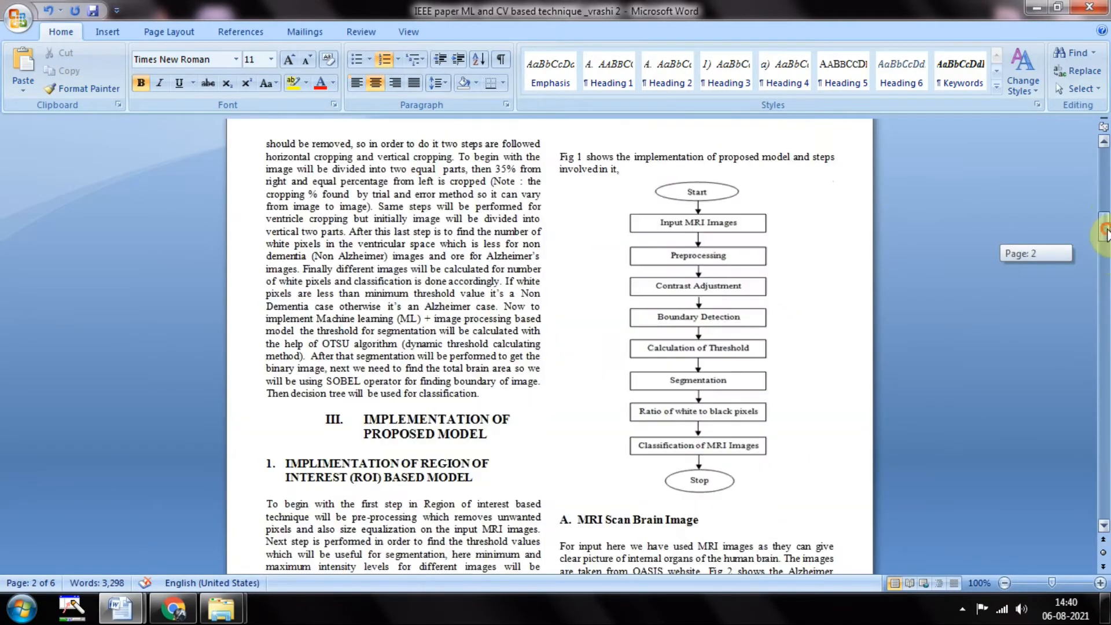
{"action": "triple_click", "coordinate": [571, 157]}
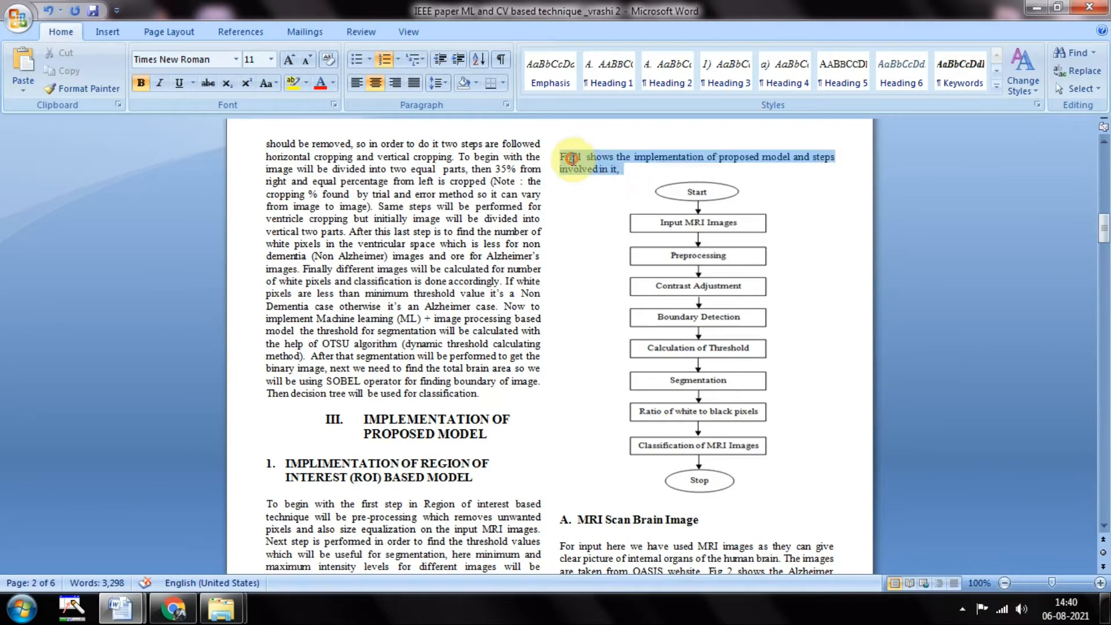
{"action": "key", "text": "ctrl+c"}
{"action": "key", "text": "alt+Tab"}
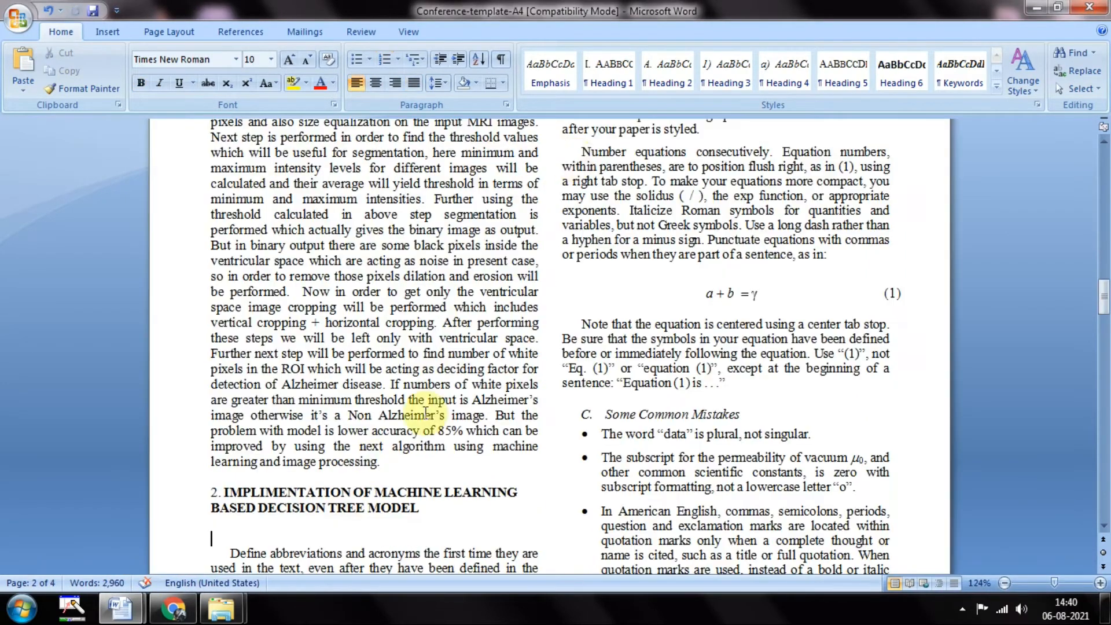
{"action": "key", "text": "ctrl+v"}
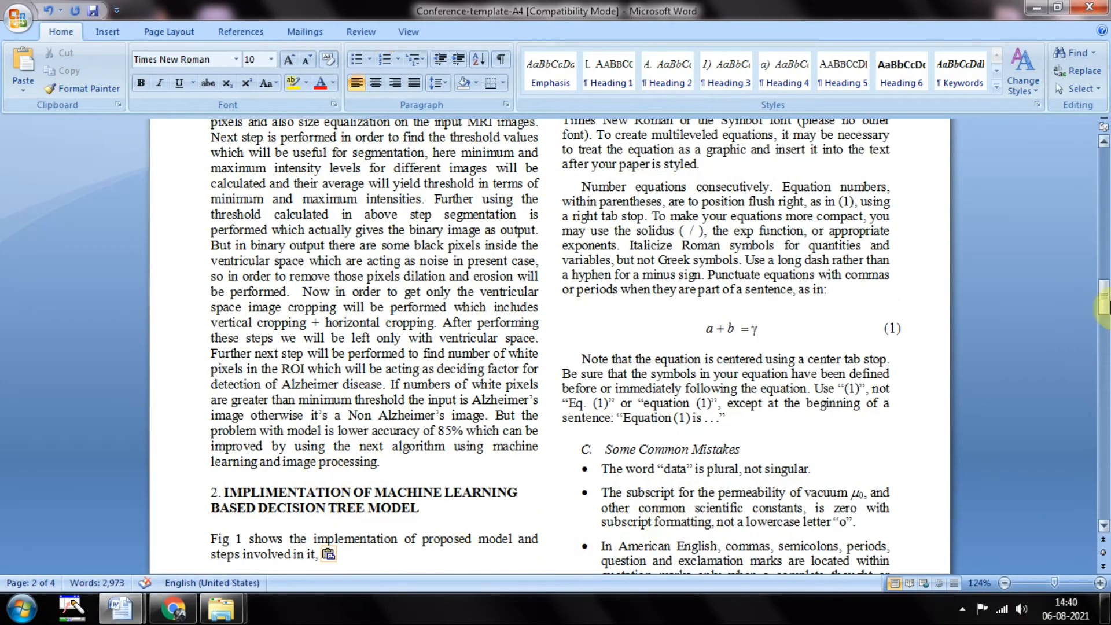
- Add blank lines below the Fig 1 sentence and insert the implementation flowchart from the source paper
{"action": "left_click_drag", "start_coordinate": [1104, 295], "coordinate": [1106, 325]}
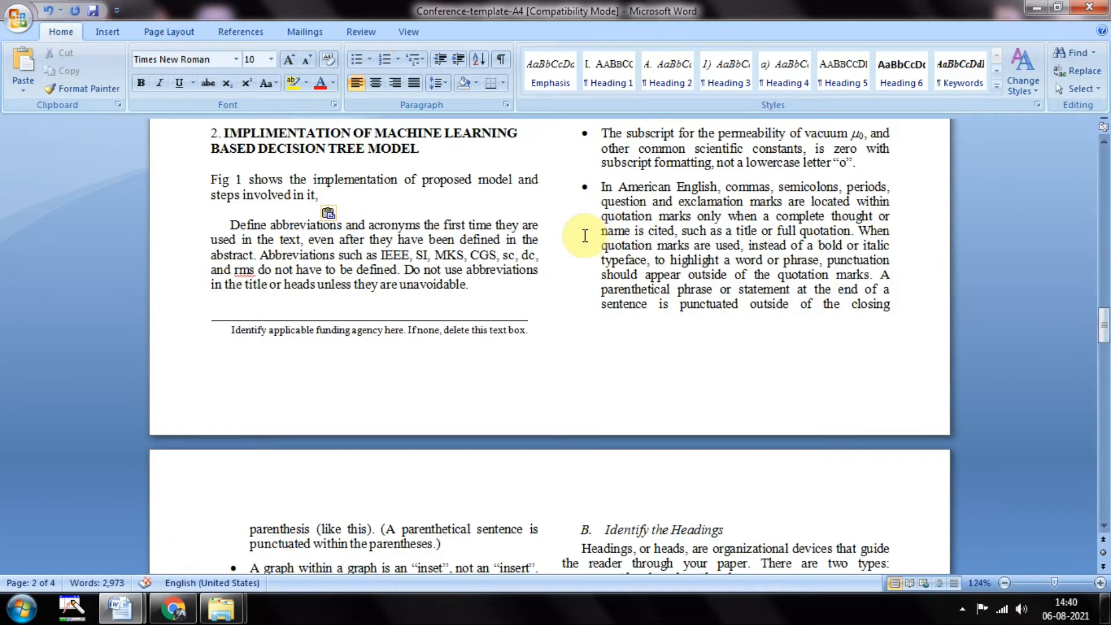
{"action": "key", "text": "Return"}
{"action": "key", "text": "Return"}
{"action": "key", "text": "Return"}
{"action": "key", "text": "Return"}
{"action": "key", "text": "Return"}
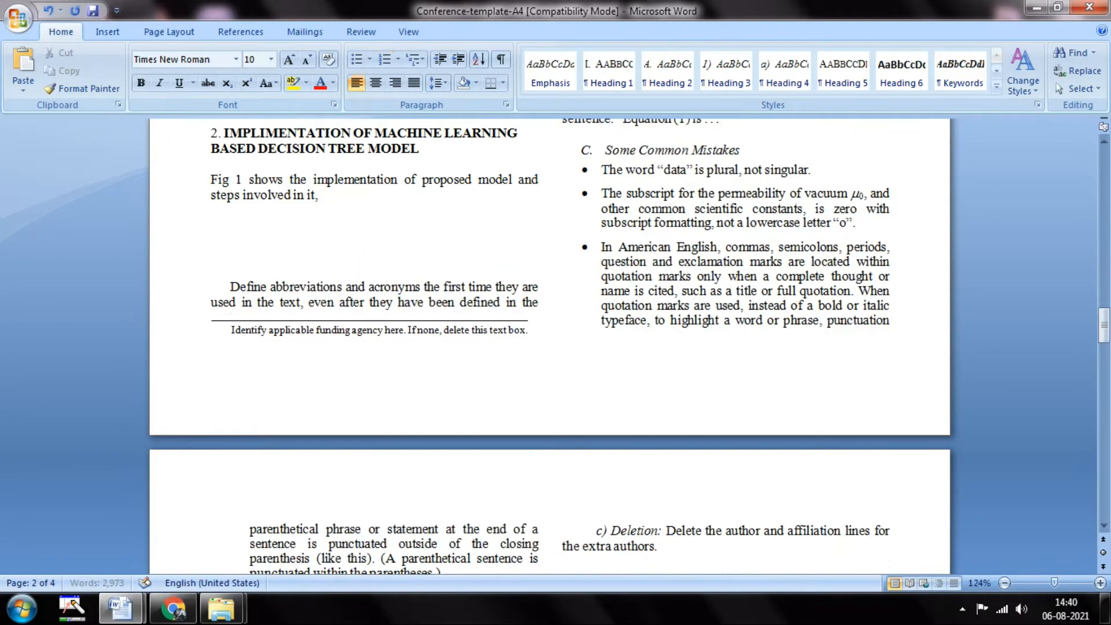
{"action": "key", "text": "alt+Tab"}
{"action": "key", "text": "alt+Tab"}
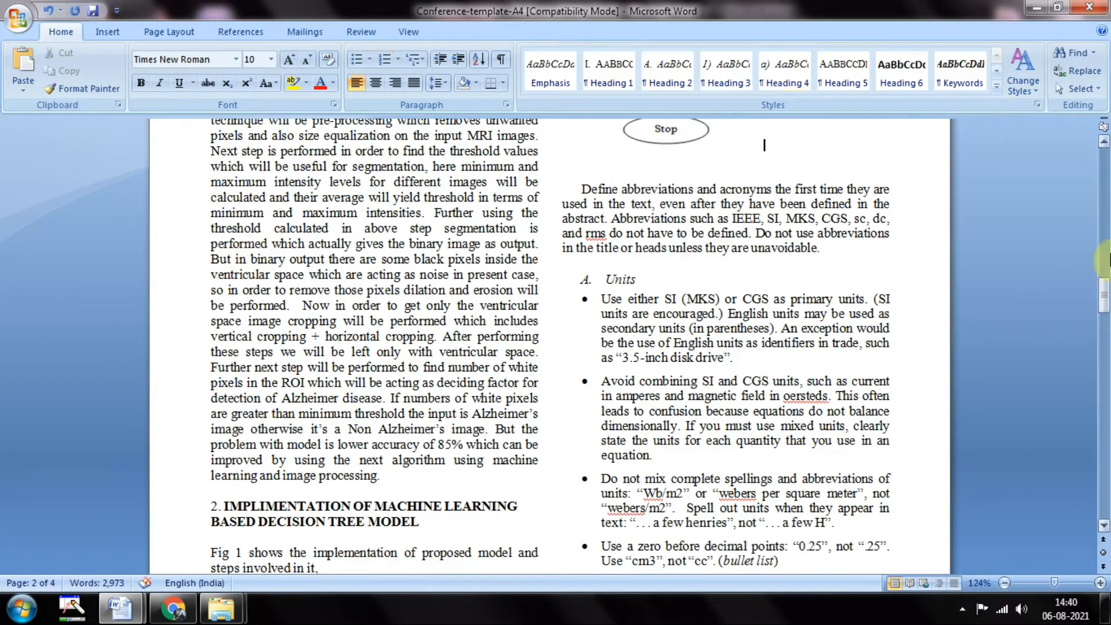
{"action": "mouse_move", "coordinate": [1106, 288]}
{"action": "left_mouse_down"}
{"action": "mouse_move", "coordinate": [1104, 256]}
{"action": "mouse_move", "coordinate": [1106, 271]}
{"action": "left_mouse_up"}
- Add blank lines below the flowchart and start a lettered "A." heading there, as in the source paper
{"action": "key", "text": "alt+Tab"}
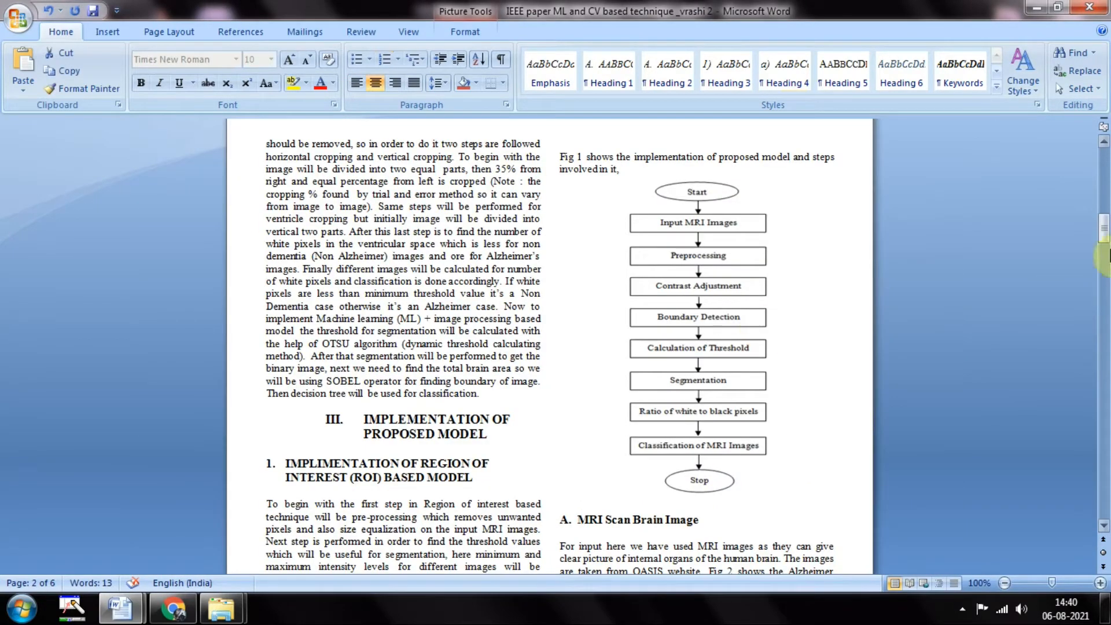
{"action": "left_click_drag", "start_coordinate": [1106, 245], "coordinate": [1107, 253]}
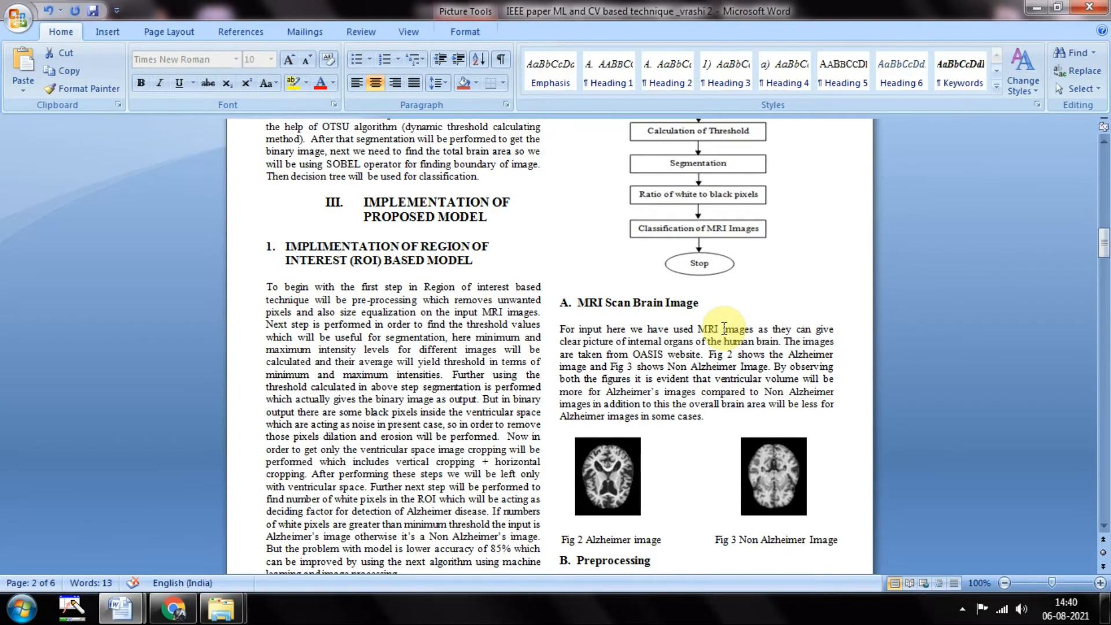
{"action": "key", "text": "alt+Tab"}
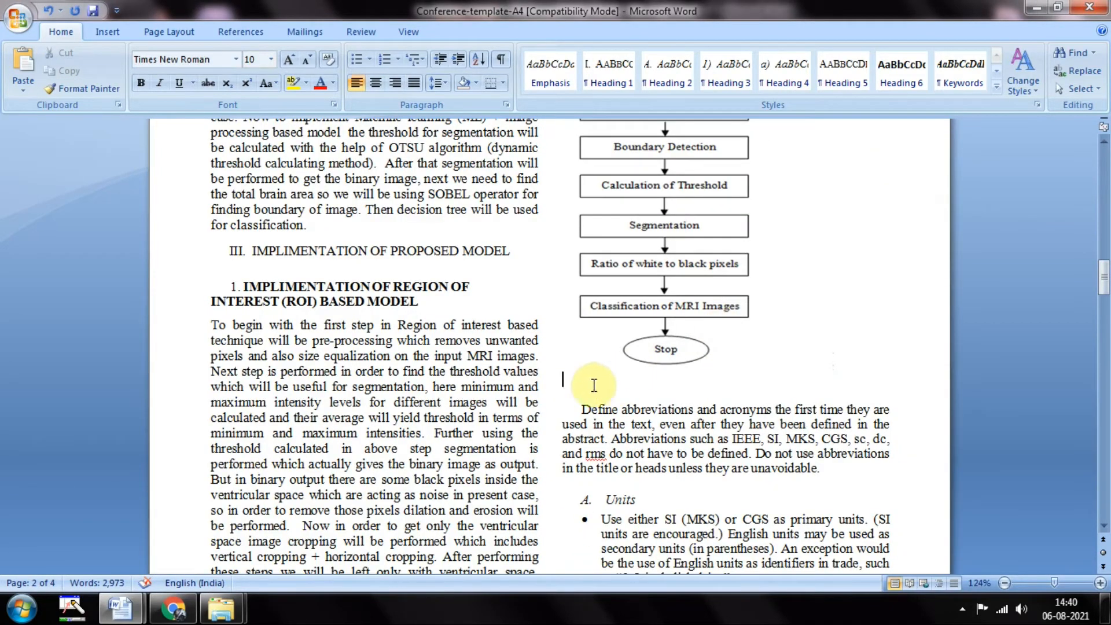
{"action": "key", "text": "Return"}
{"action": "key", "text": "Return"}
{"action": "key", "text": "Return"}
{"action": "key", "text": "Return"}
{"action": "key", "text": "Return"}
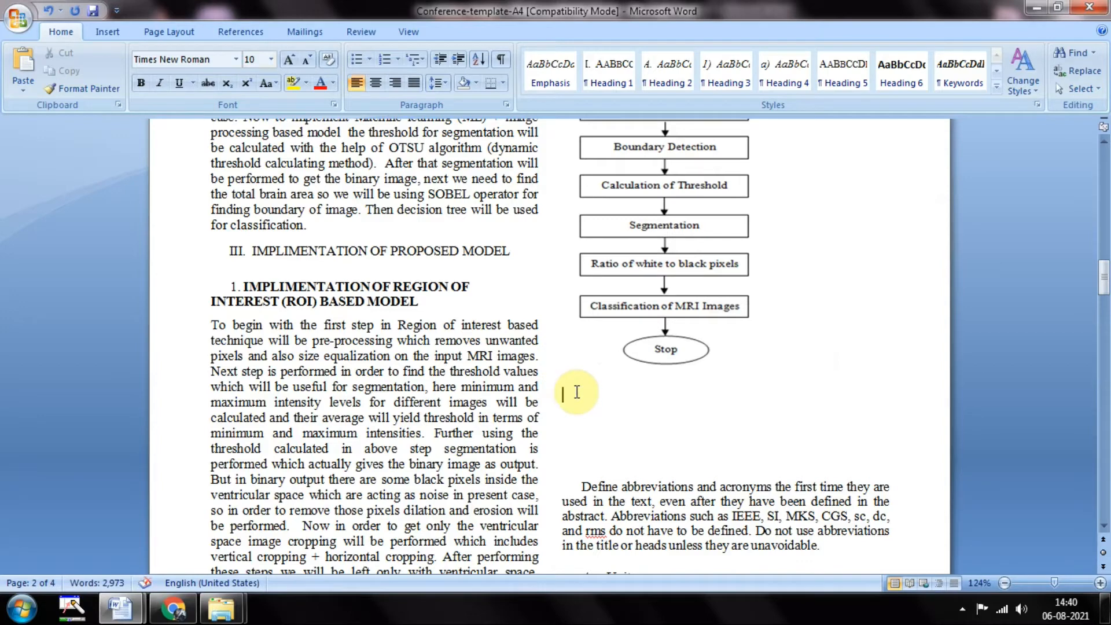
{"action": "type", "text": "A."}
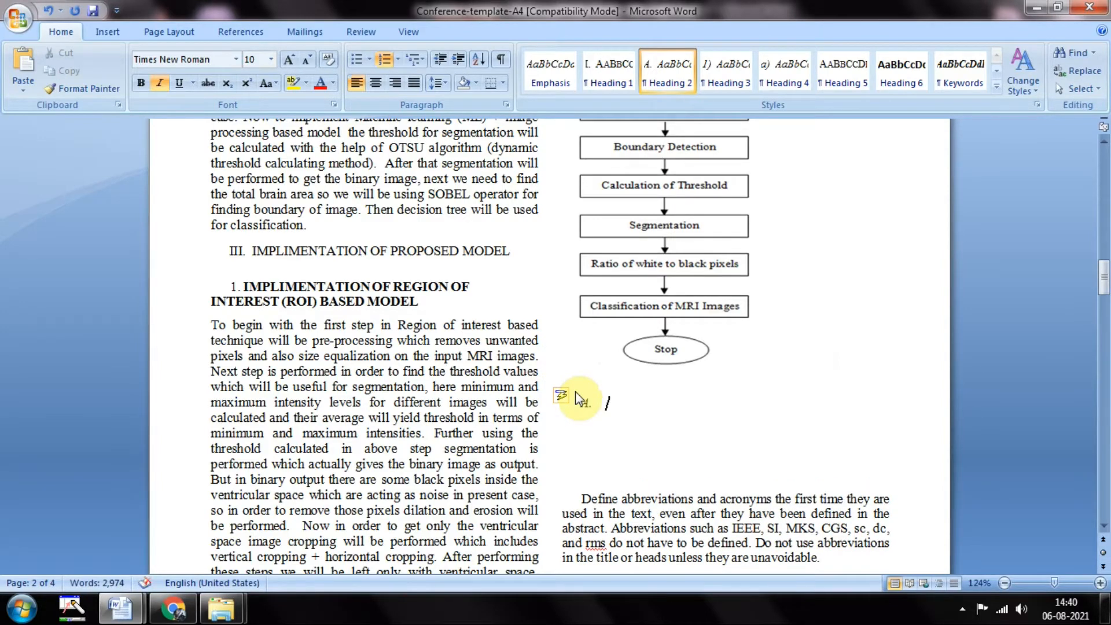
- Copy the heading text "MRI Scan Brain Image" from the source paper into heading A of the template
{"action": "key", "text": "alt+Tab"}
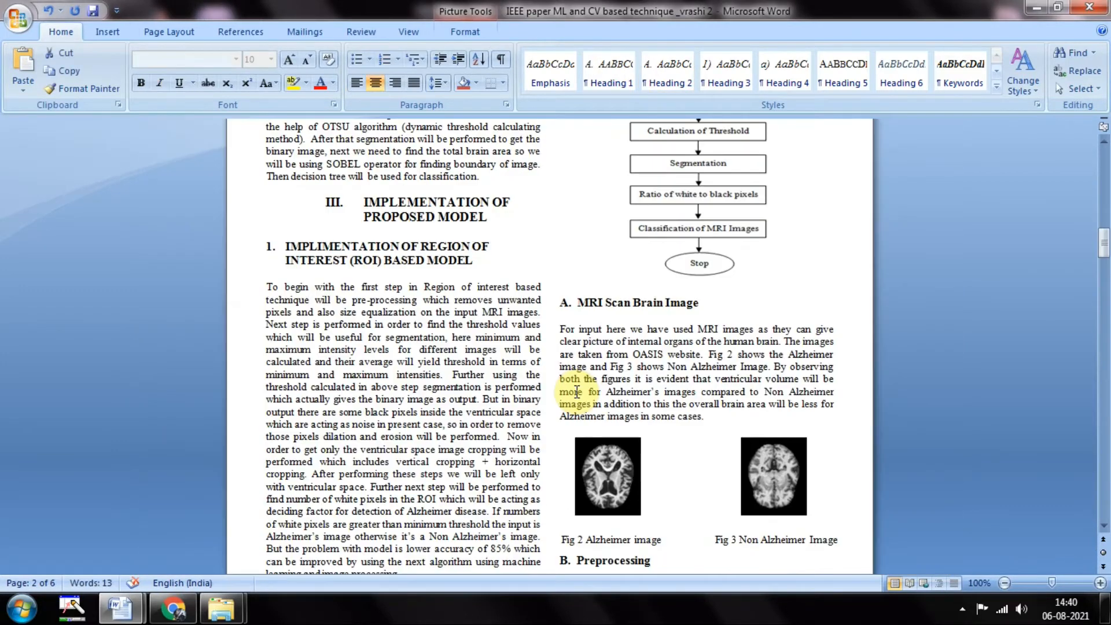
{"action": "left_click_drag", "start_coordinate": [666, 307], "coordinate": [591, 316]}
{"action": "left_click_drag", "start_coordinate": [691, 353], "coordinate": [577, 302]}
{"action": "left_click", "coordinate": [700, 305]}
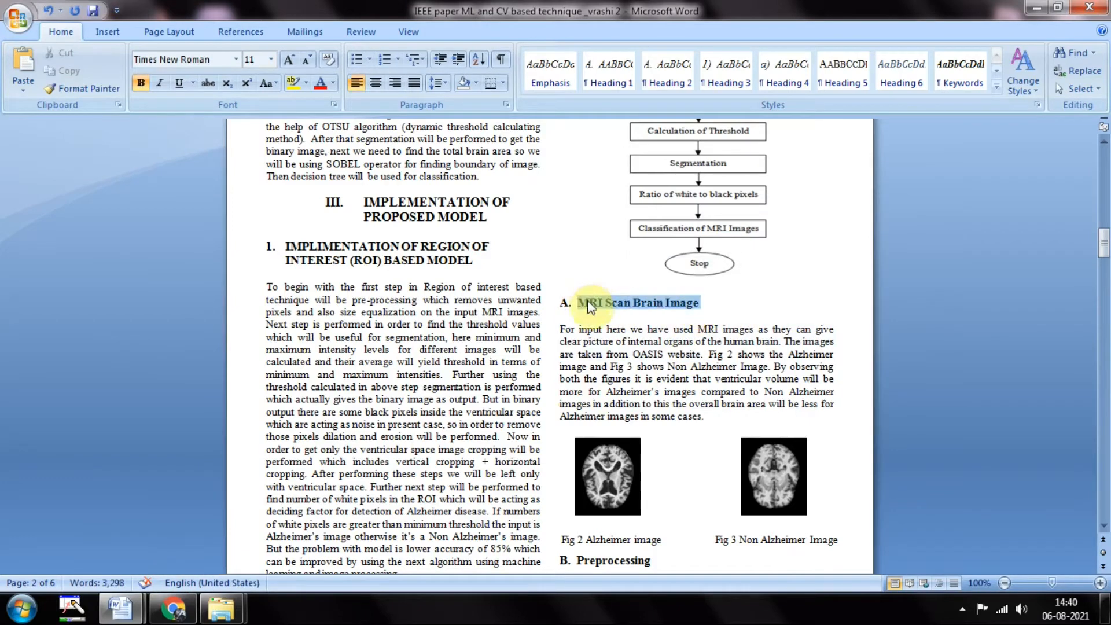
{"action": "key", "text": "alt+Tab"}
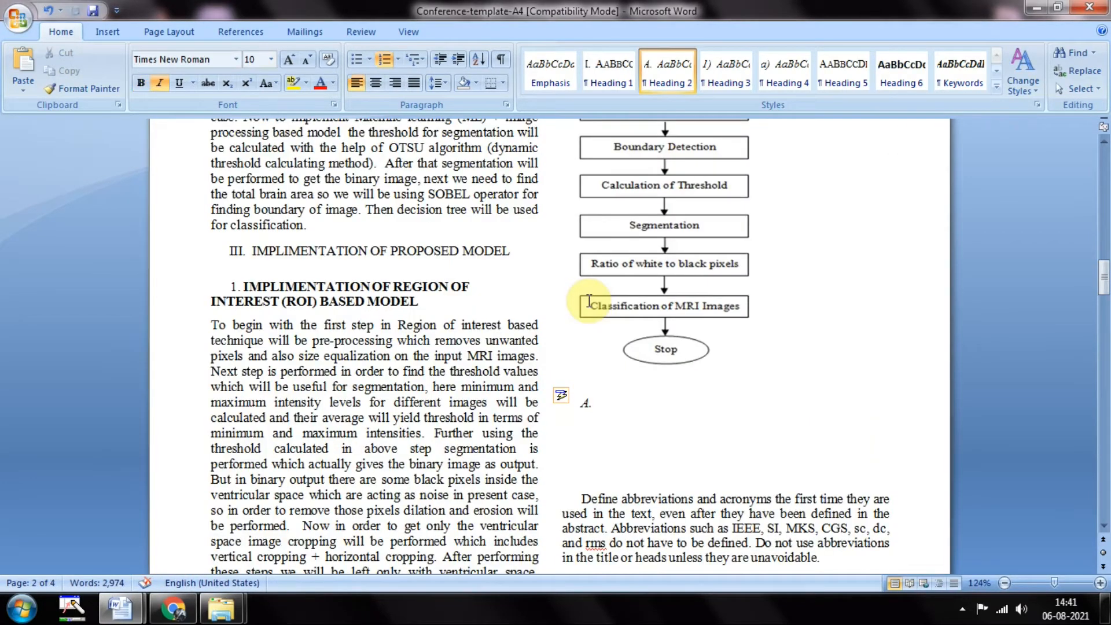
{"action": "key", "text": "ctrl+v"}
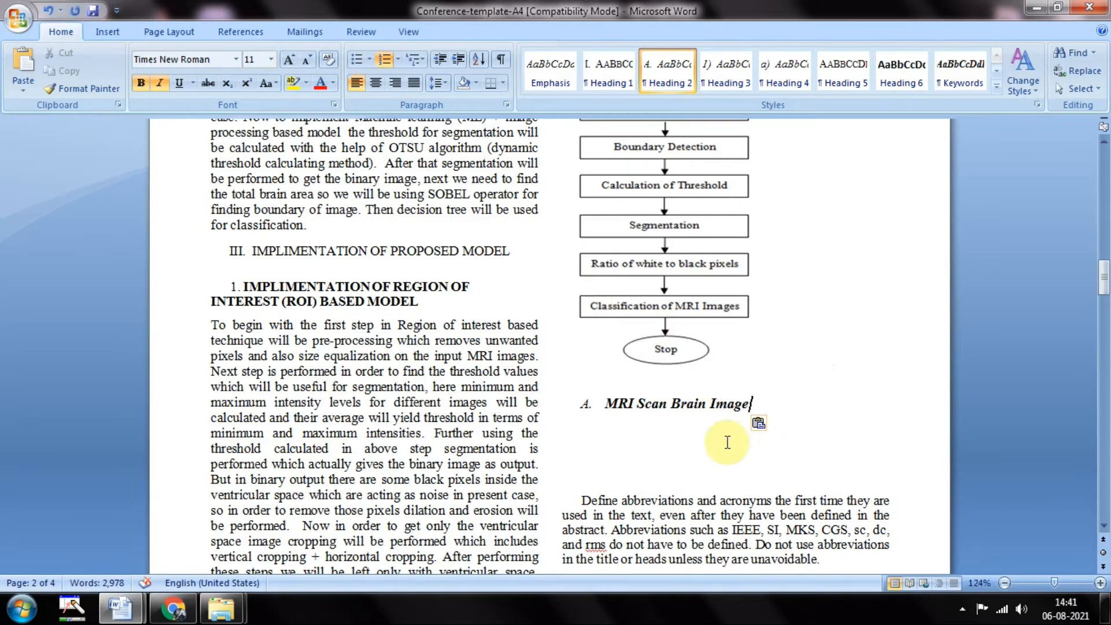
- Copy the paragraph about the input MRI images from the source paper to below the "MRI Scan Brain Image" heading
{"action": "left_click", "coordinate": [728, 442]}
{"action": "key", "text": "alt+Tab"}
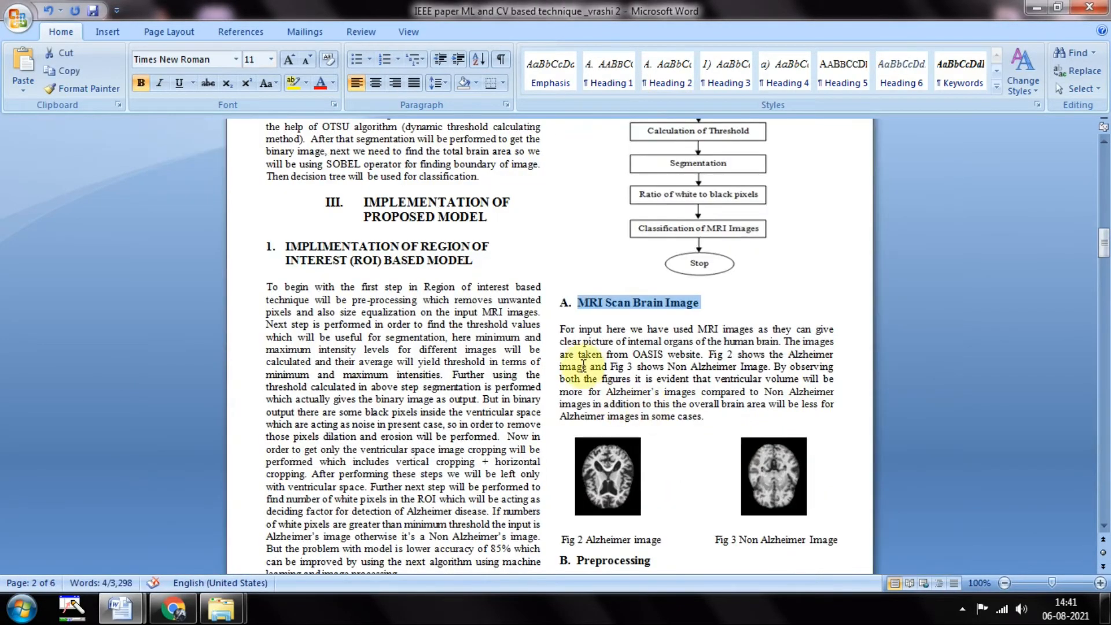
{"action": "left_click_drag", "start_coordinate": [560, 328], "coordinate": [713, 433]}
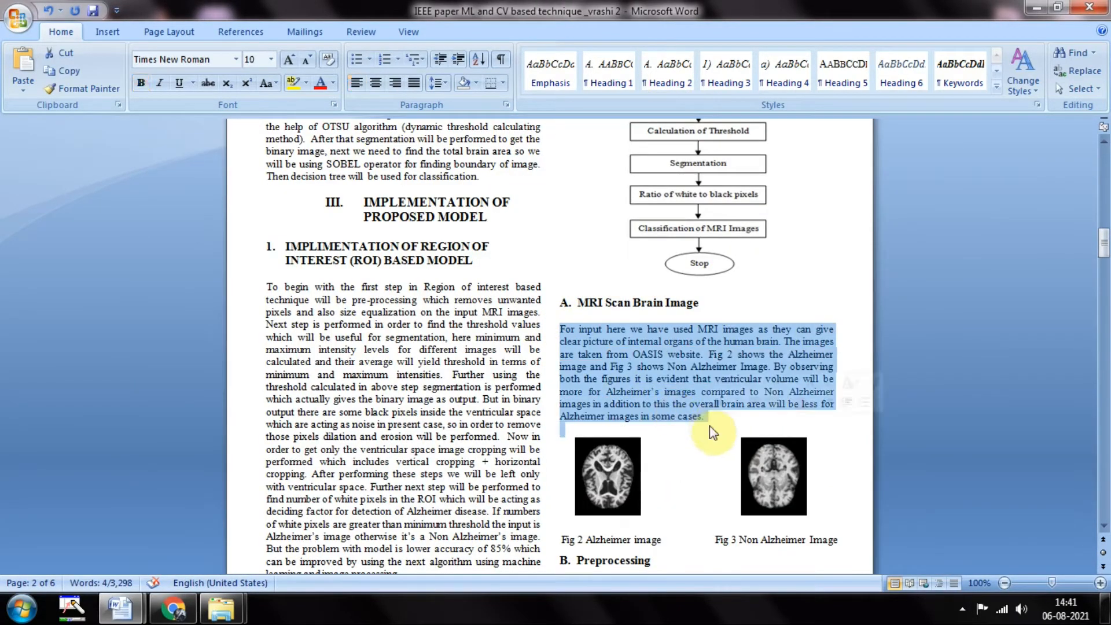
{"action": "key", "text": "alt+Tab"}
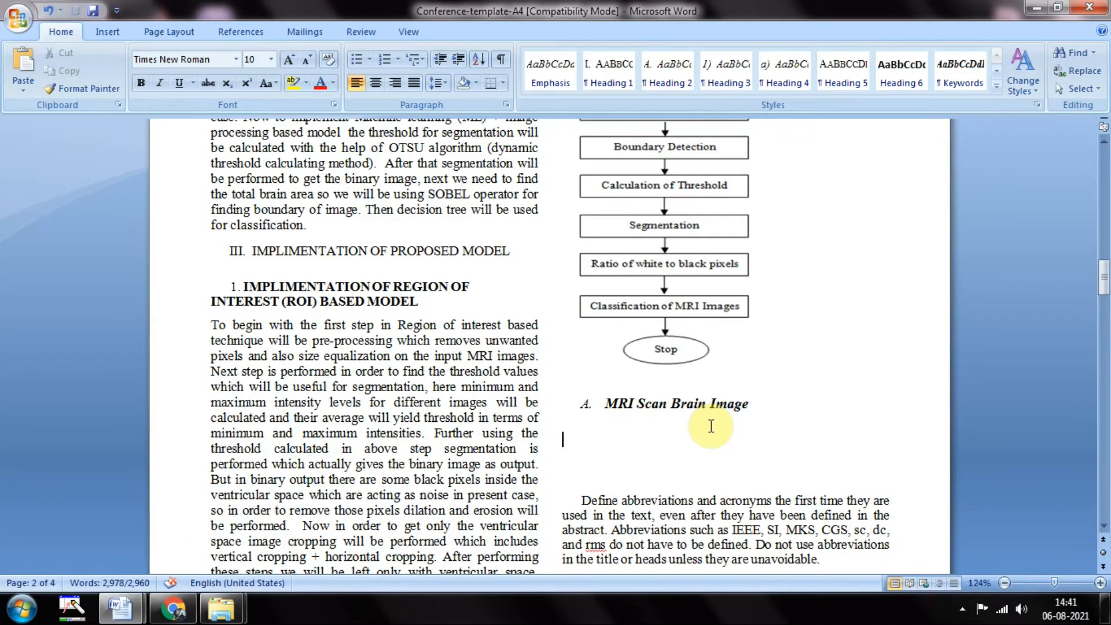
{"action": "key", "text": "ctrl+v"}
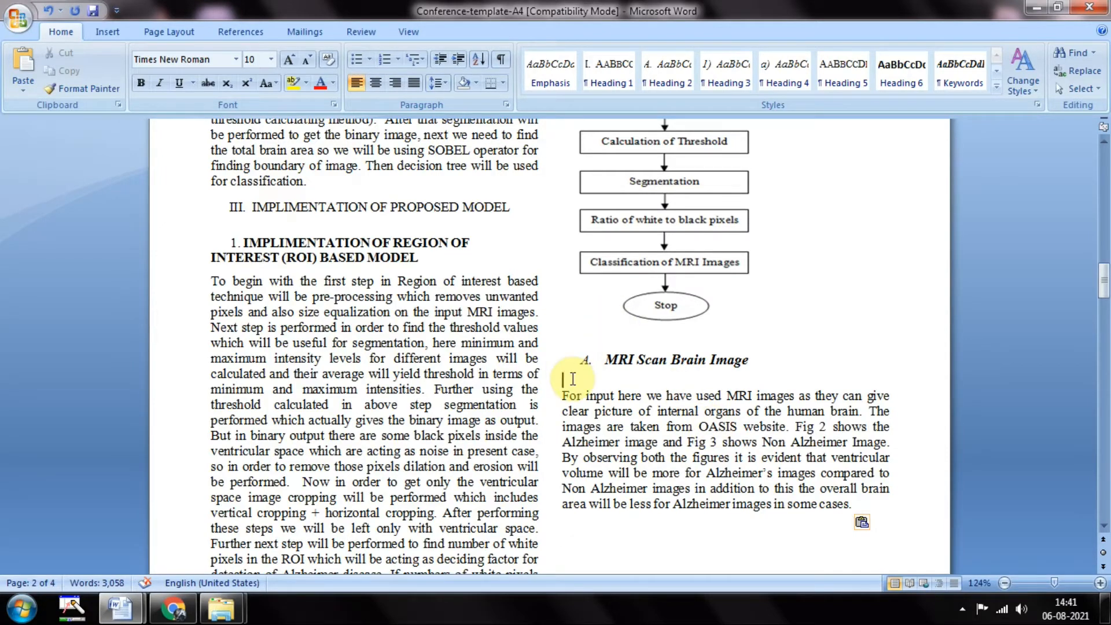
- Copy the Fig 2 Alzheimer brain image from the source paper to below the MRI images paragraph
{"action": "key", "text": "alt+Tab"}
{"action": "left_click", "coordinate": [881, 378]}
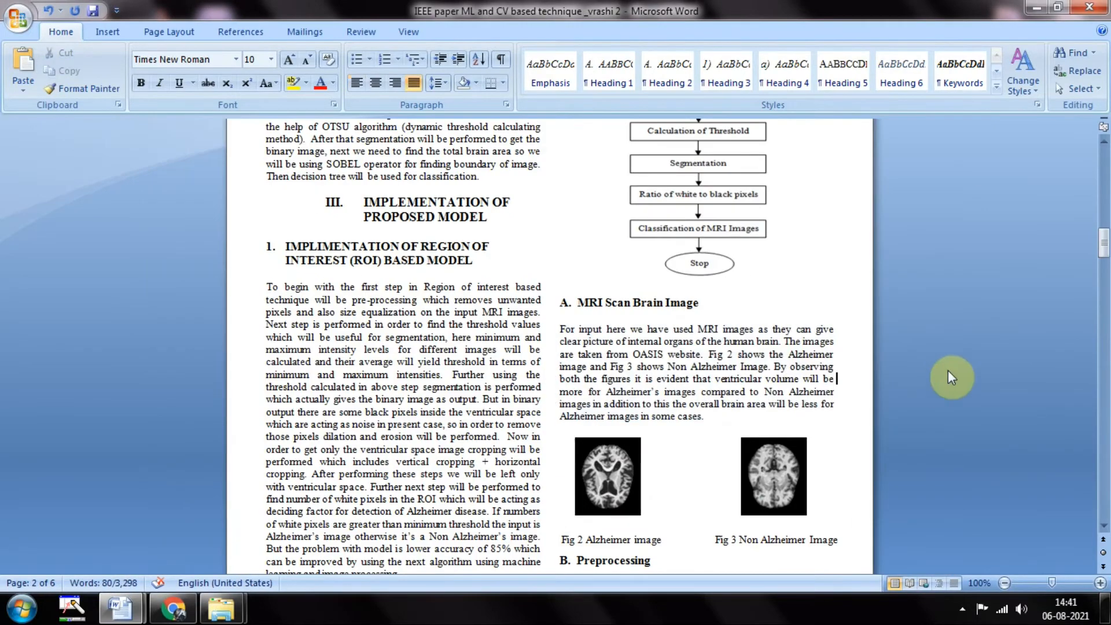
{"action": "left_click_drag", "start_coordinate": [1103, 248], "coordinate": [1103, 263]}
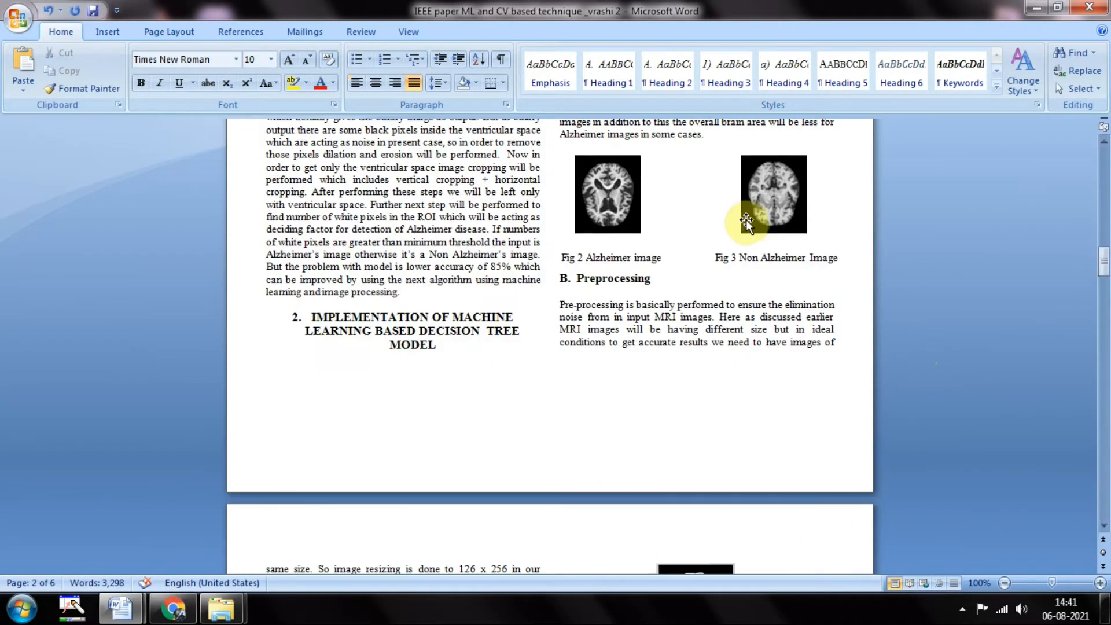
{"action": "left_click", "coordinate": [599, 187]}
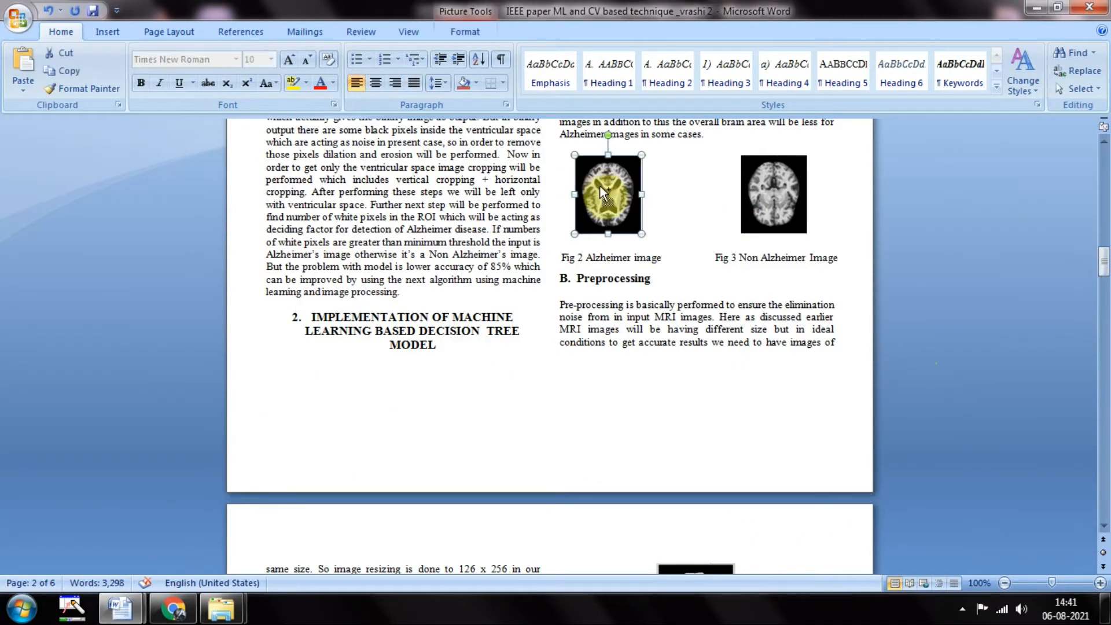
{"action": "key", "text": "alt+Tab"}
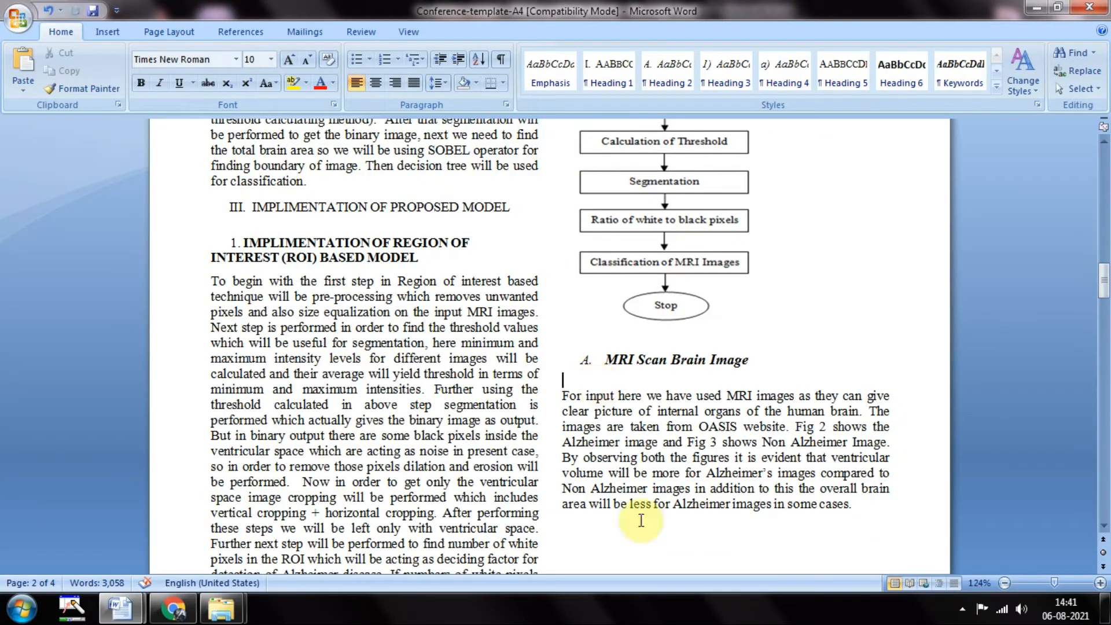
{"action": "scroll", "coordinate": [590, 557], "scroll_direction": "down", "scroll_amount": 2}
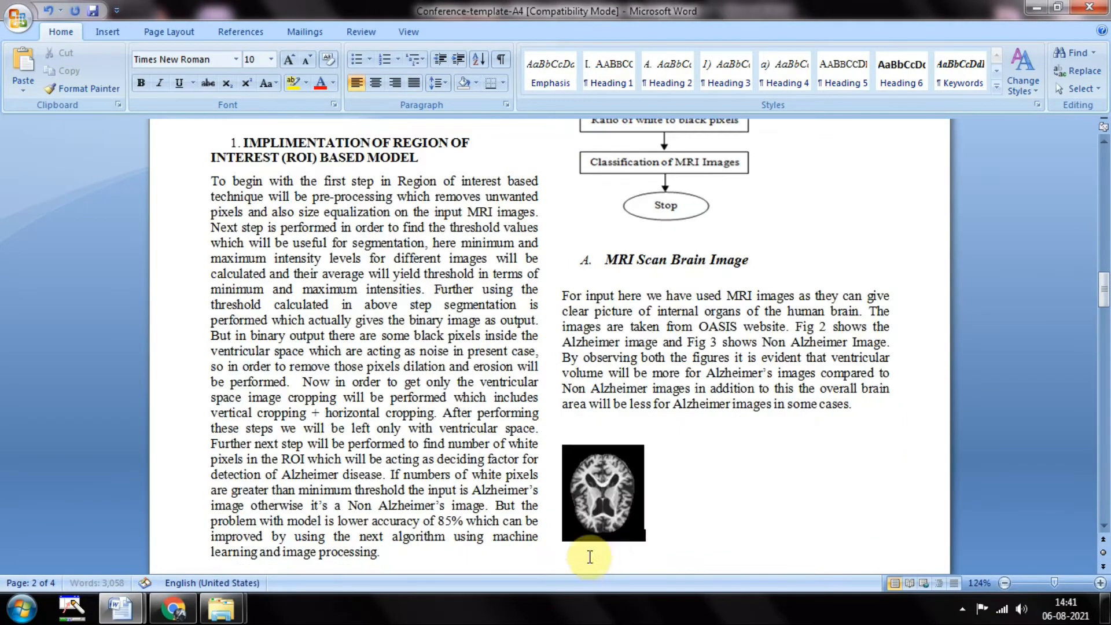
- Copy the Fig 3 Non Alzheimer brain image from the source paper to the same line as the Alzheimer image
{"action": "left_click_drag", "start_coordinate": [1101, 285], "coordinate": [1103, 304]}
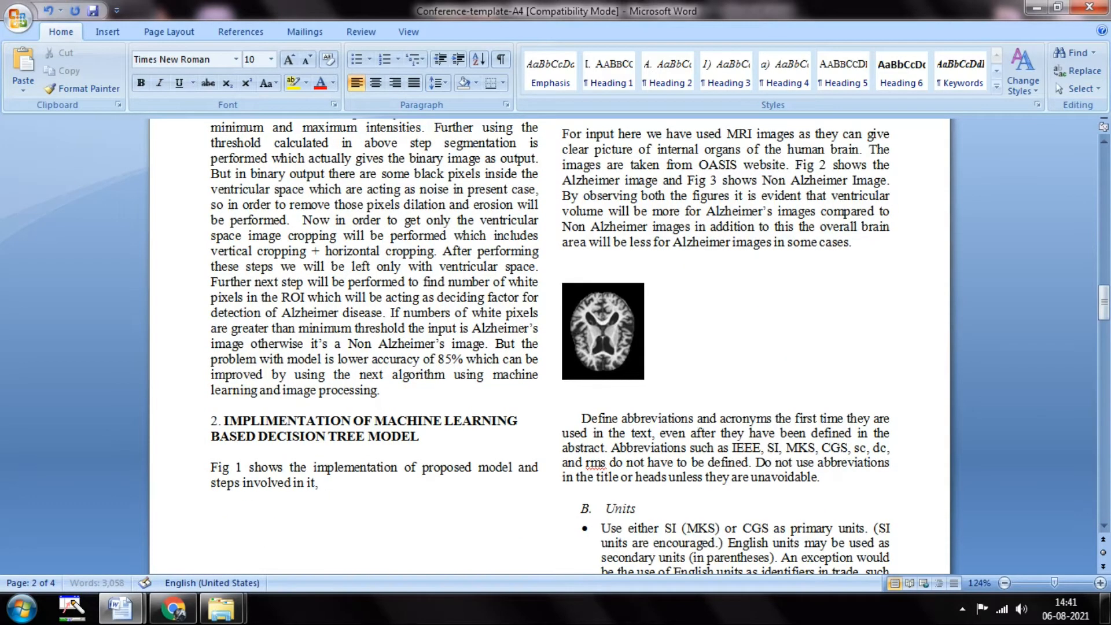
{"action": "key", "text": "alt+Tab"}
{"action": "left_click", "coordinate": [780, 192]}
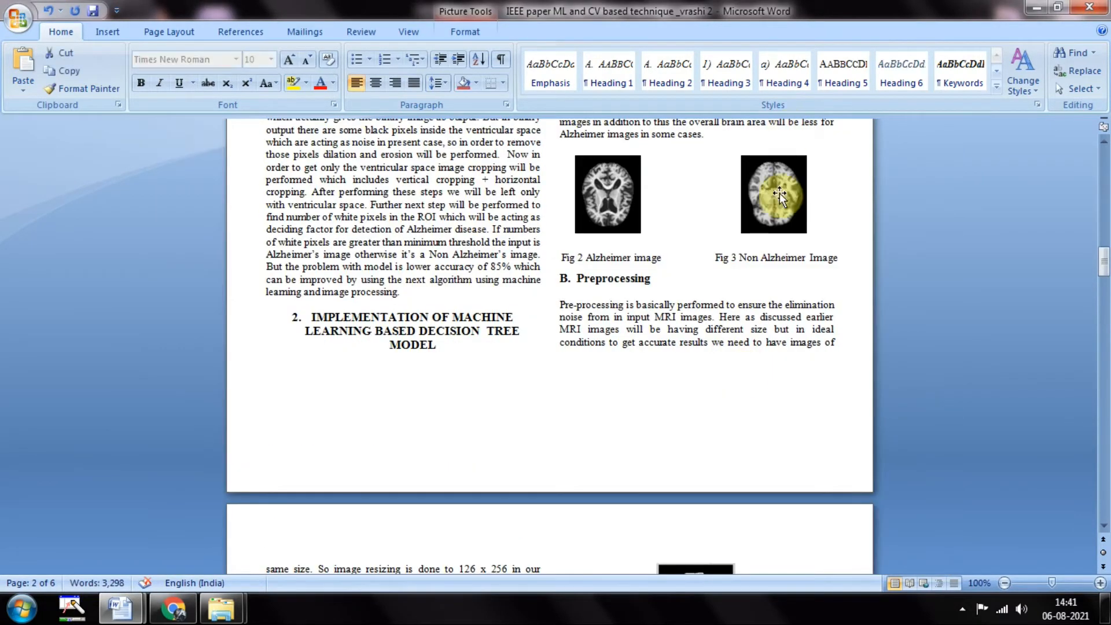
{"action": "key", "text": "alt+Tab"}
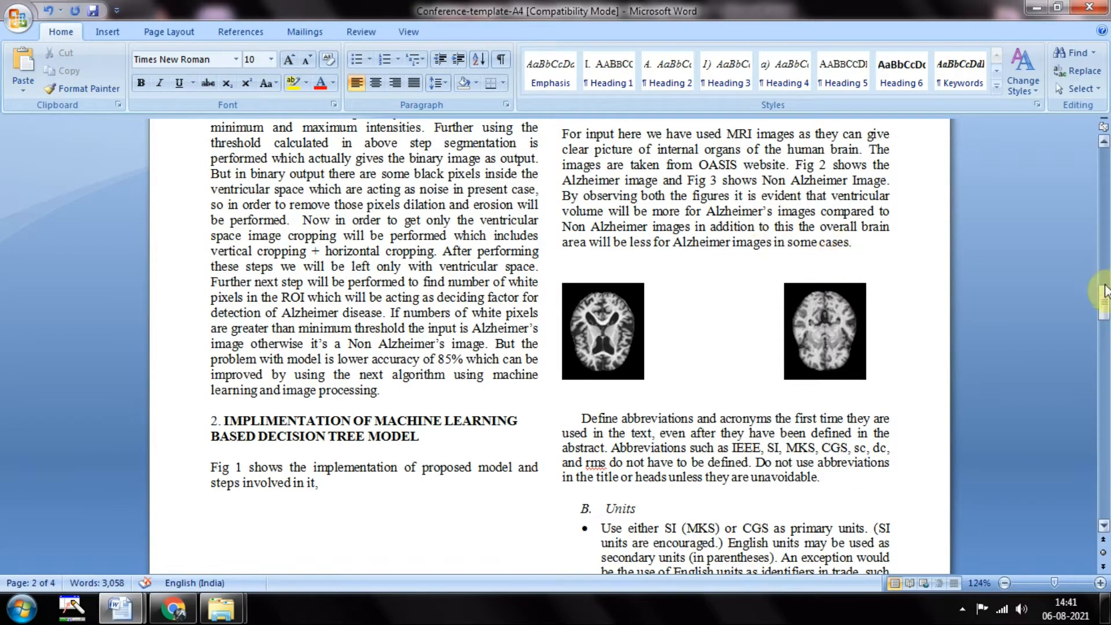
- Add several blank lines below the two brain images to make room for their captions
{"action": "left_click_drag", "start_coordinate": [1108, 302], "coordinate": [1108, 303]}
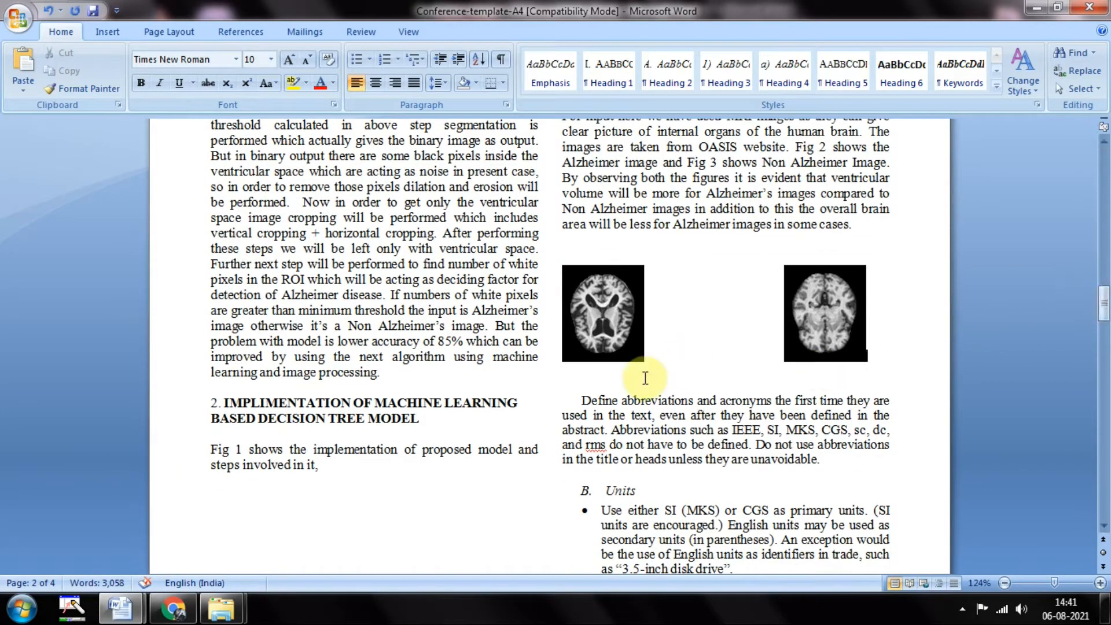
{"action": "key", "text": "Return"}
{"action": "key", "text": "Return"}
{"action": "key", "text": "Return"}
{"action": "key", "text": "Return"}
{"action": "key", "text": "Return"}
{"action": "key", "text": "Return"}
{"action": "key", "text": "Return"}
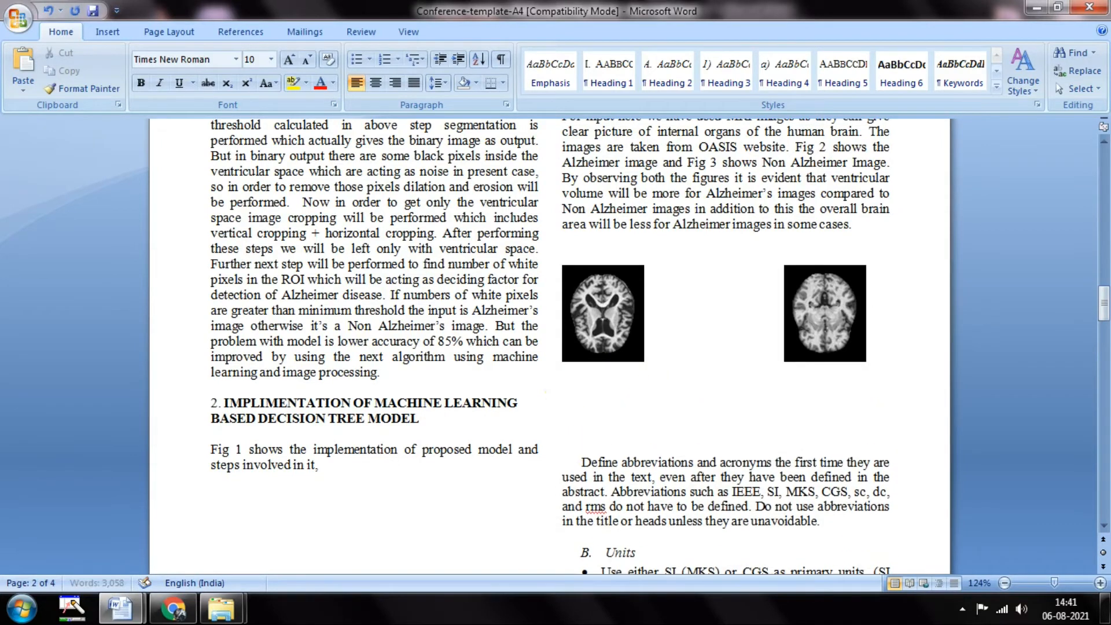
- Copy the "Fig 2 Alzheimer image" caption box from the source paper and position it directly beneath the Alzheimer brain image
{"action": "key", "text": "alt+Tab"}
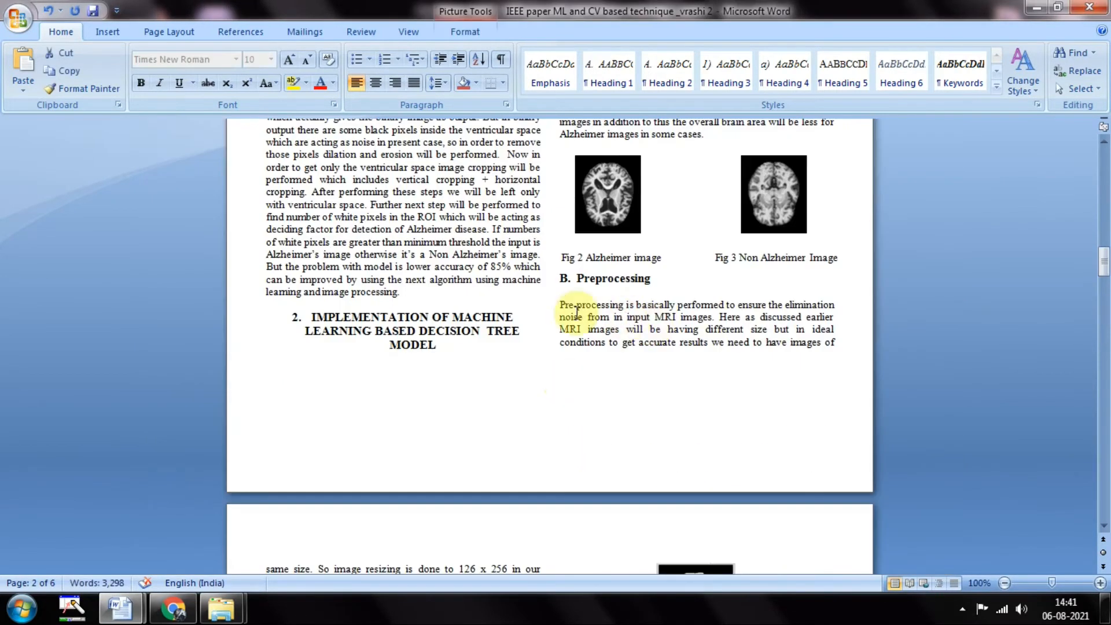
{"action": "left_click", "coordinate": [571, 260]}
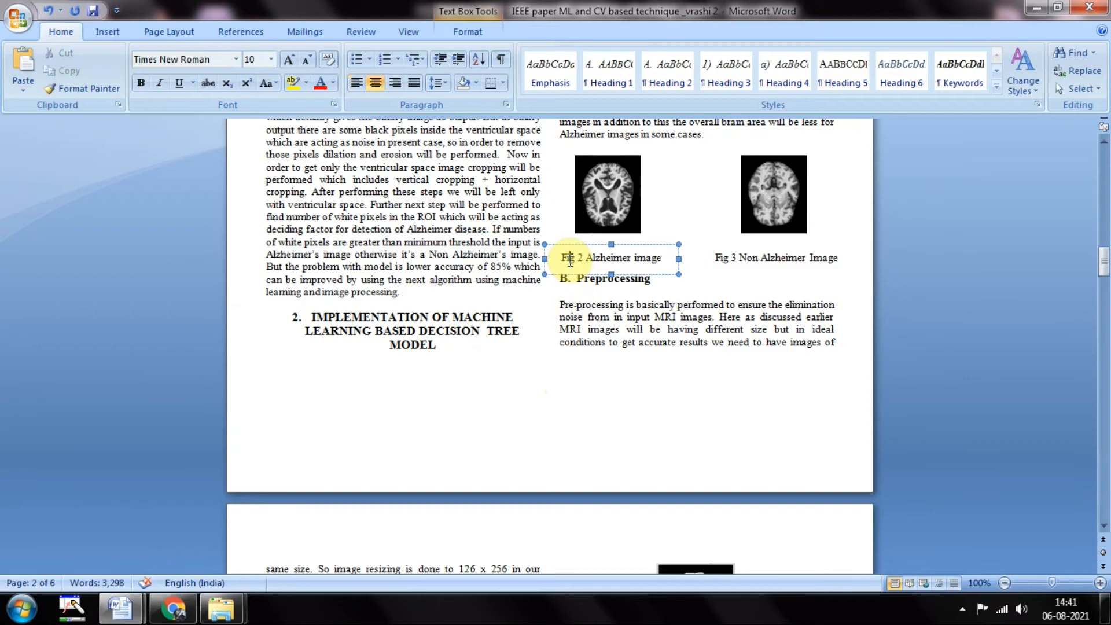
{"action": "left_click", "coordinate": [620, 246]}
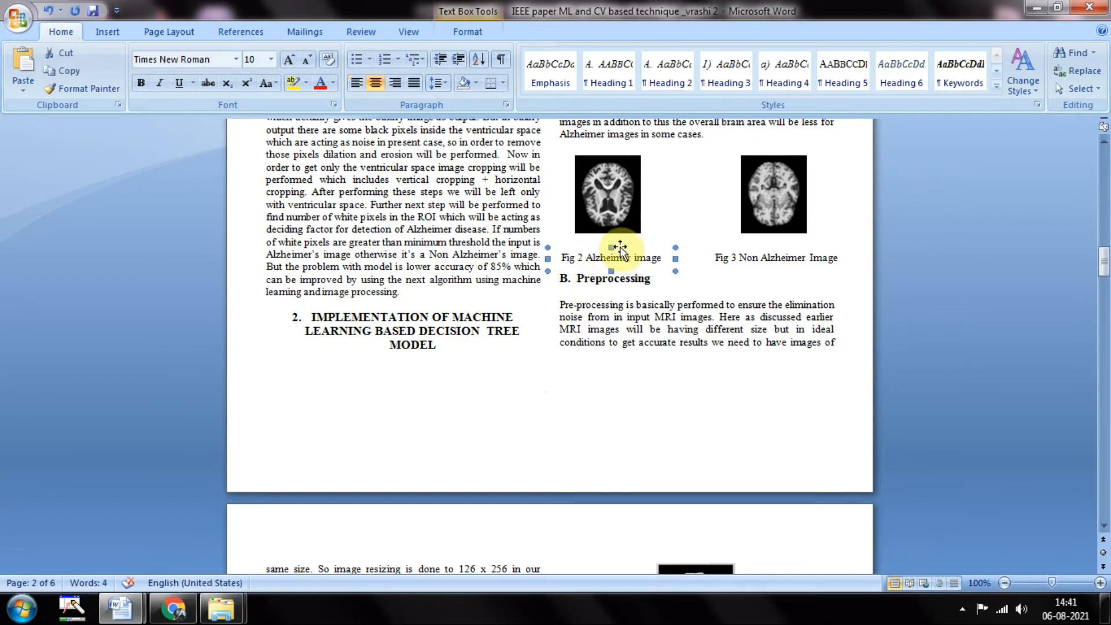
{"action": "key", "text": "alt+Tab"}
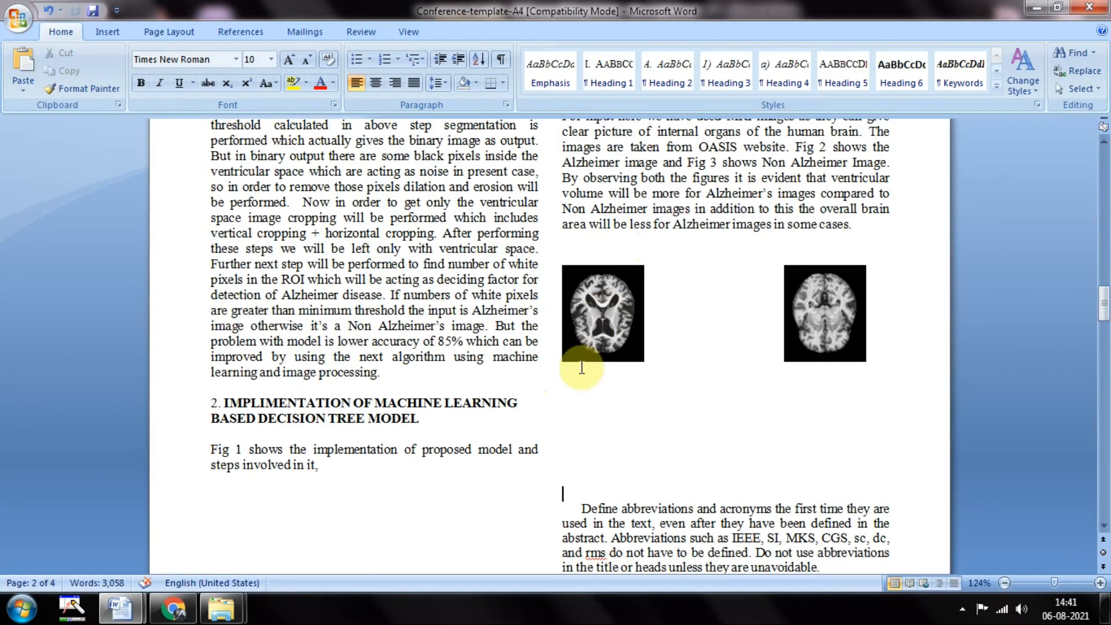
{"action": "key", "text": "ctrl+v"}
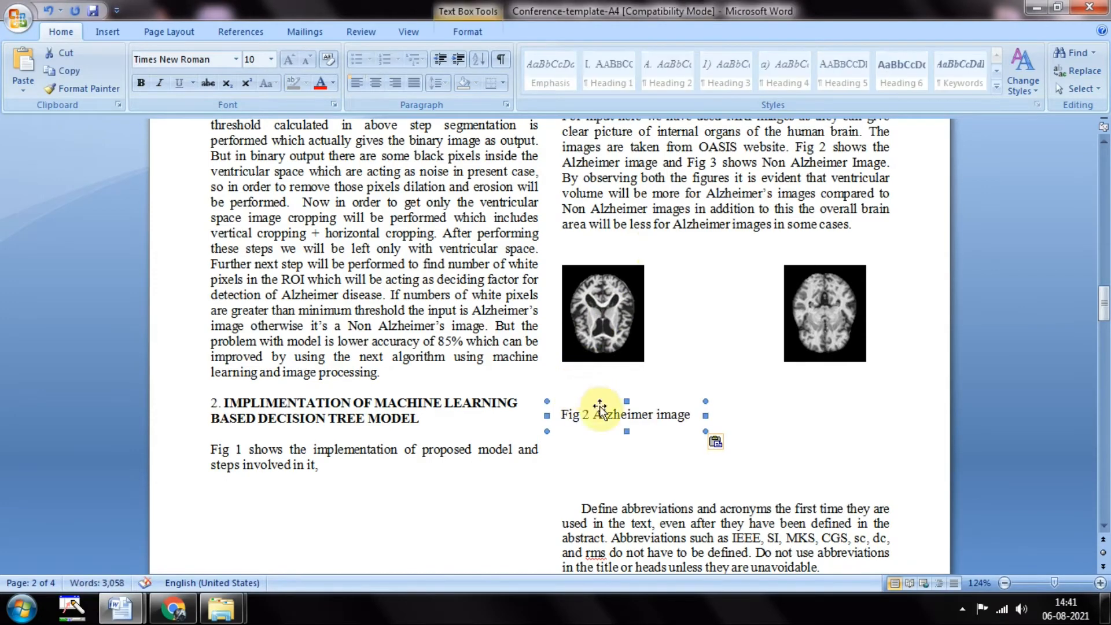
{"action": "left_click_drag", "start_coordinate": [598, 405], "coordinate": [596, 375]}
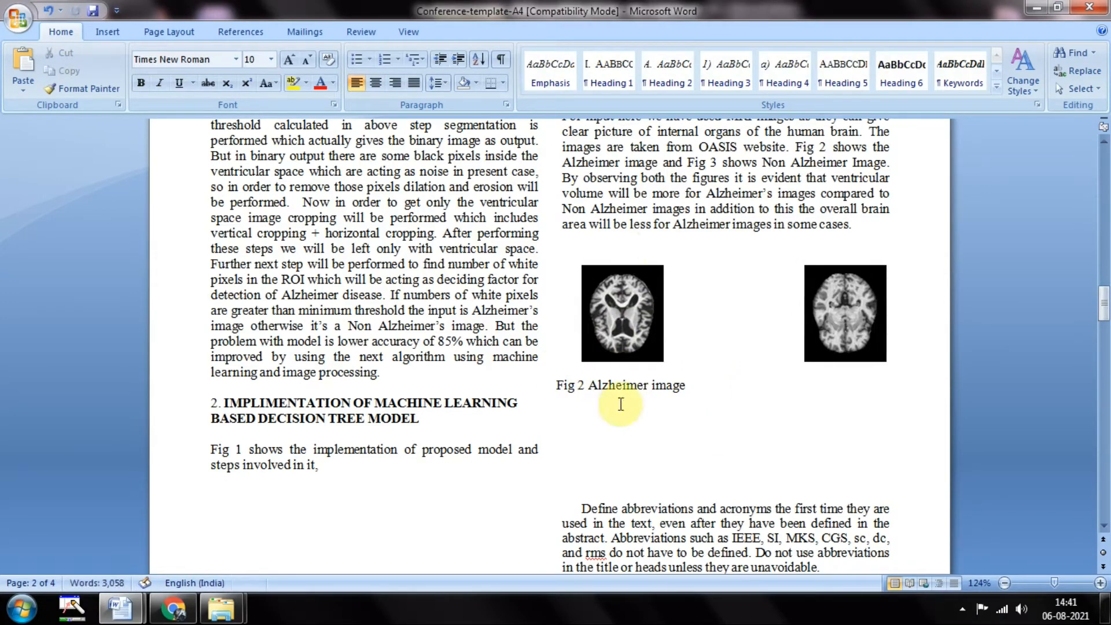
{"action": "left_click", "coordinate": [782, 387]}
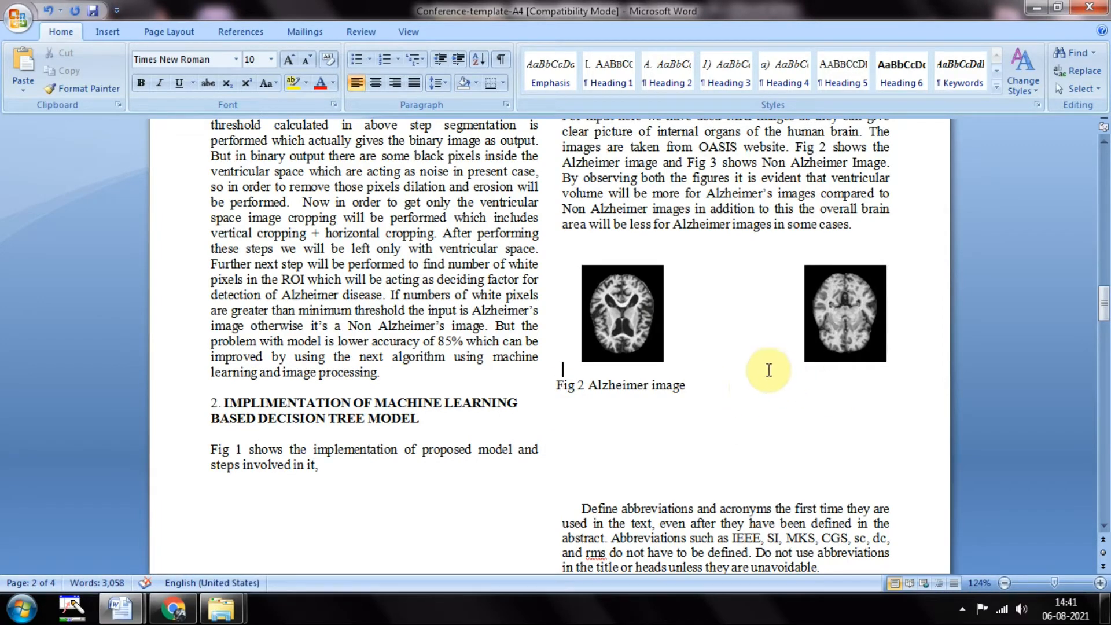
{"action": "left_click", "coordinate": [676, 393]}
{"action": "left_click", "coordinate": [702, 387]}
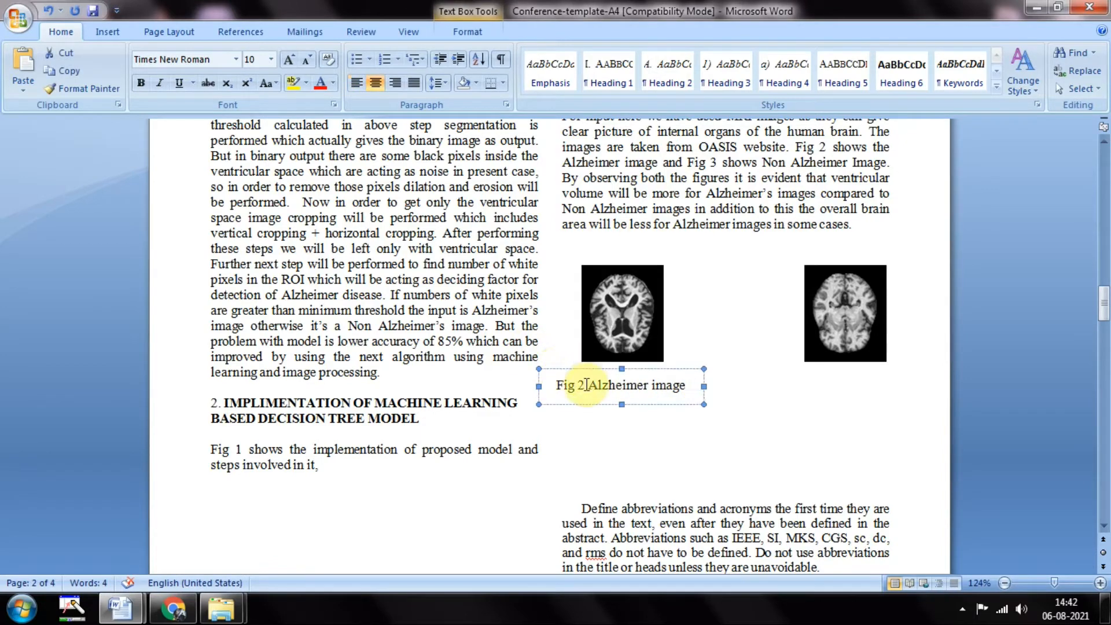
{"action": "left_click", "coordinate": [567, 366]}
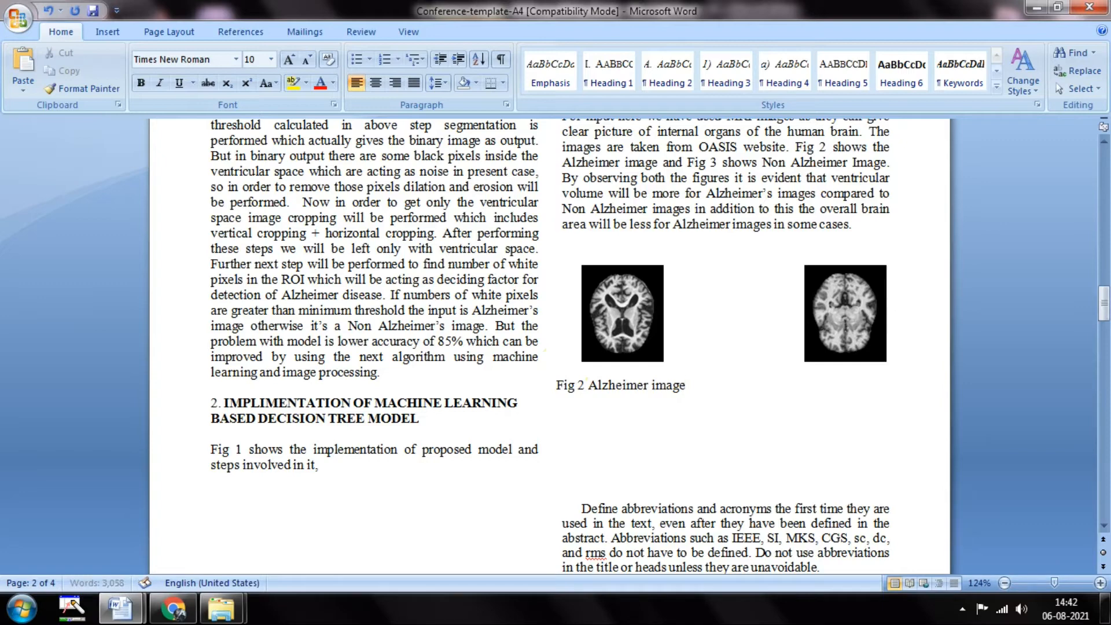
- Copy the "Fig 3 Non Alzheimer Image" caption box from the source paper to beneath the Non Alzheimer brain image
{"action": "key", "text": "alt+Tab"}
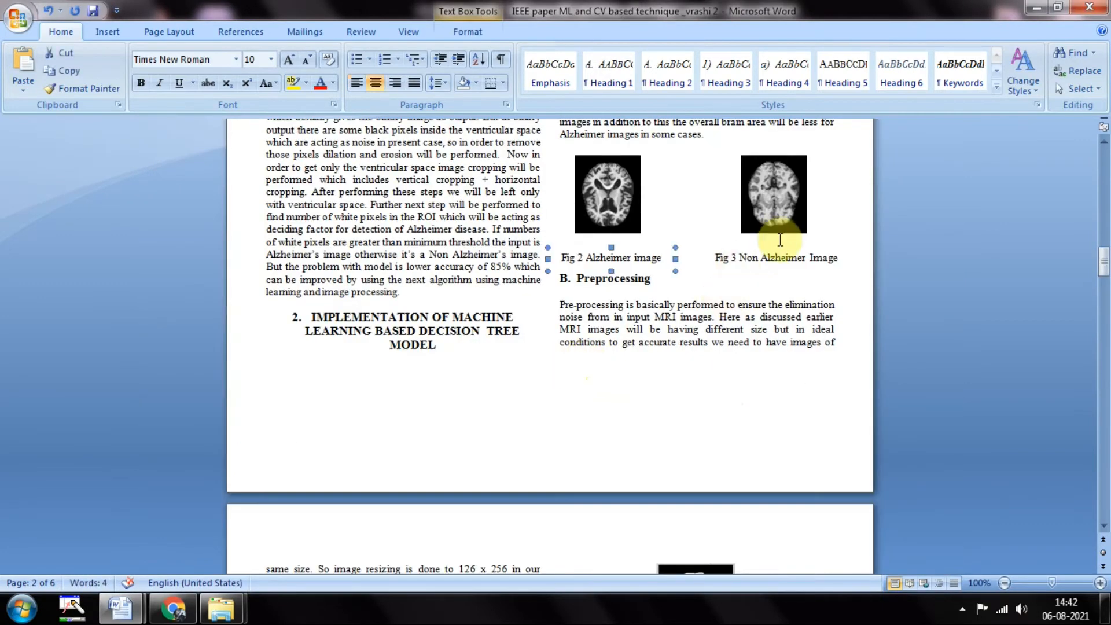
{"action": "left_click", "coordinate": [777, 256]}
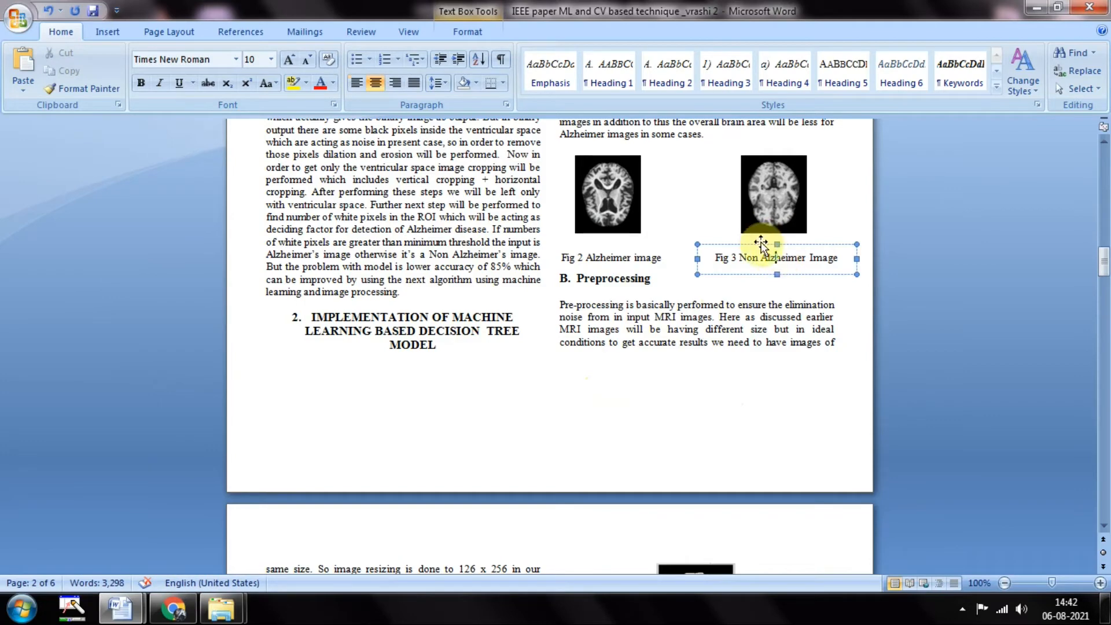
{"action": "left_click", "coordinate": [763, 244]}
{"action": "key", "text": "ctrl+c"}
{"action": "key", "text": "alt+Tab"}
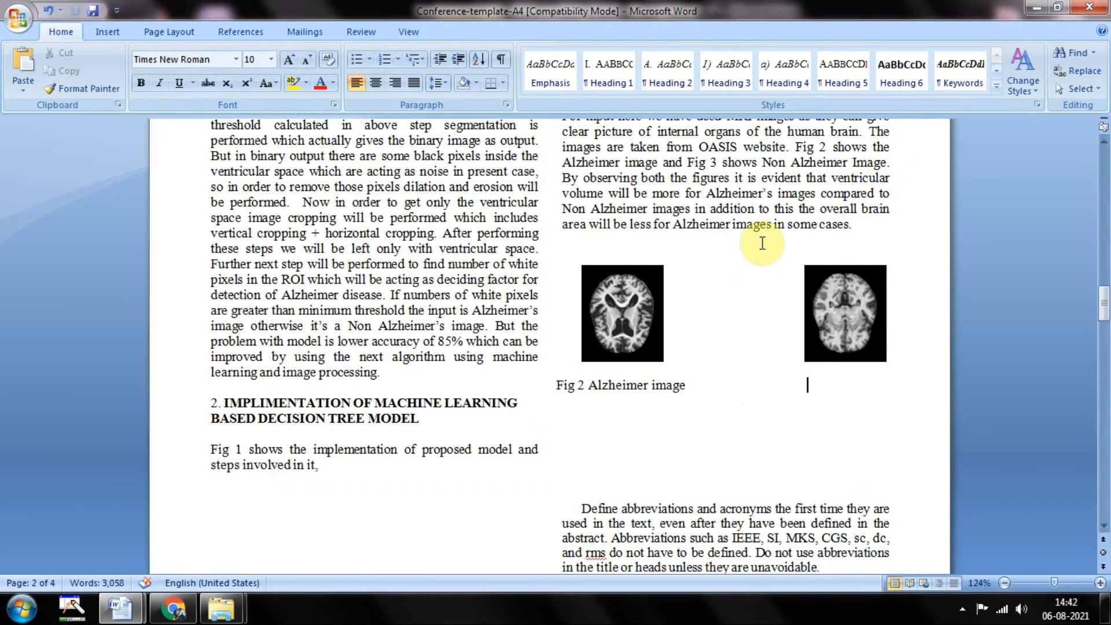
{"action": "key", "text": "ctrl+v"}
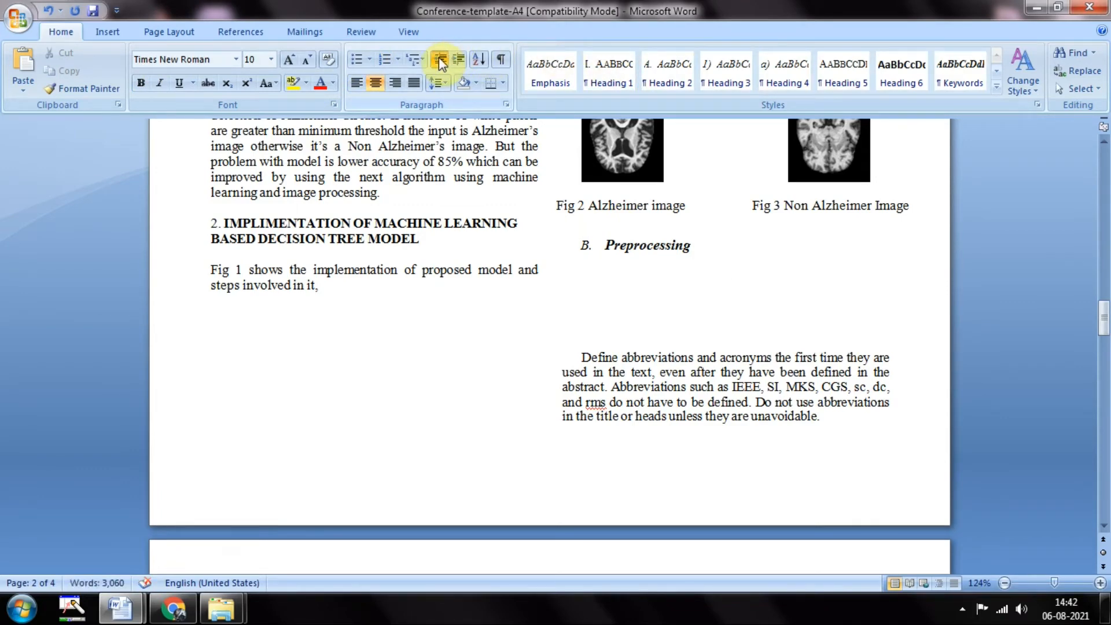
- Paste the pre-processing paragraph below the "Preprocessing" heading and start a left-aligned line below the "Contrast Adjustment" heading
{"action": "key", "text": "ctrl+v"}
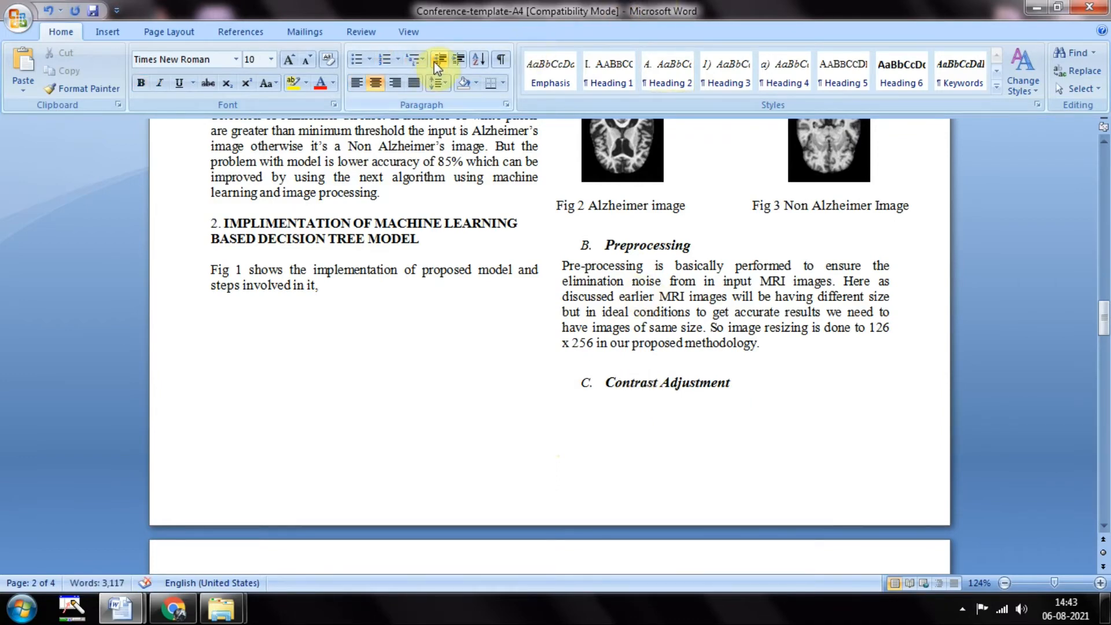
{"action": "scroll", "coordinate": [377, 390], "scroll_direction": "down", "scroll_amount": 4}
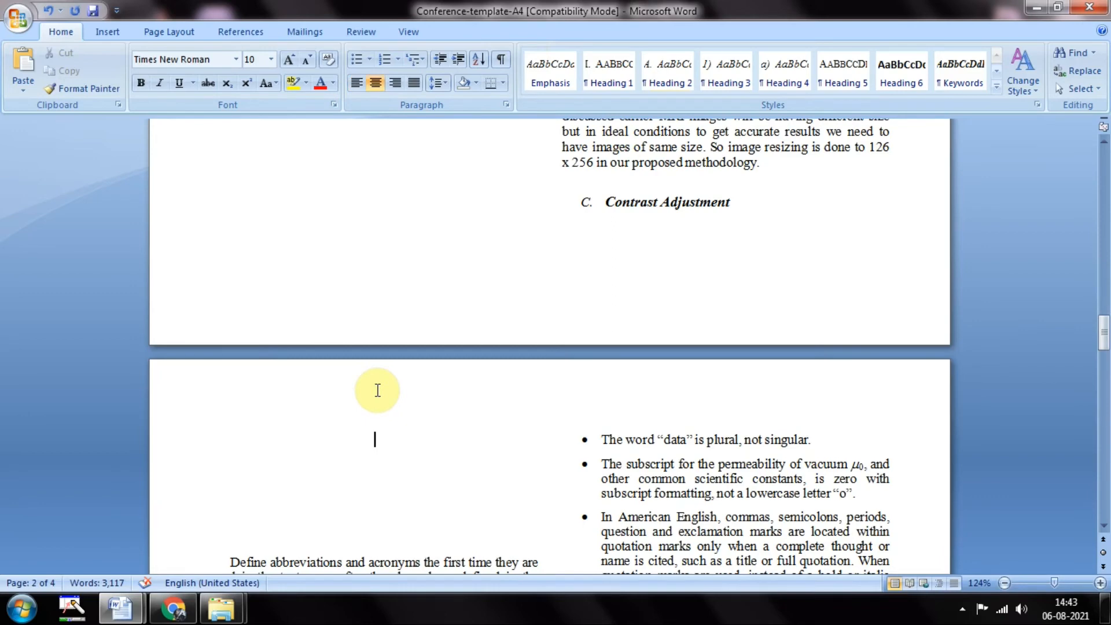
{"action": "left_click", "coordinate": [717, 223]}
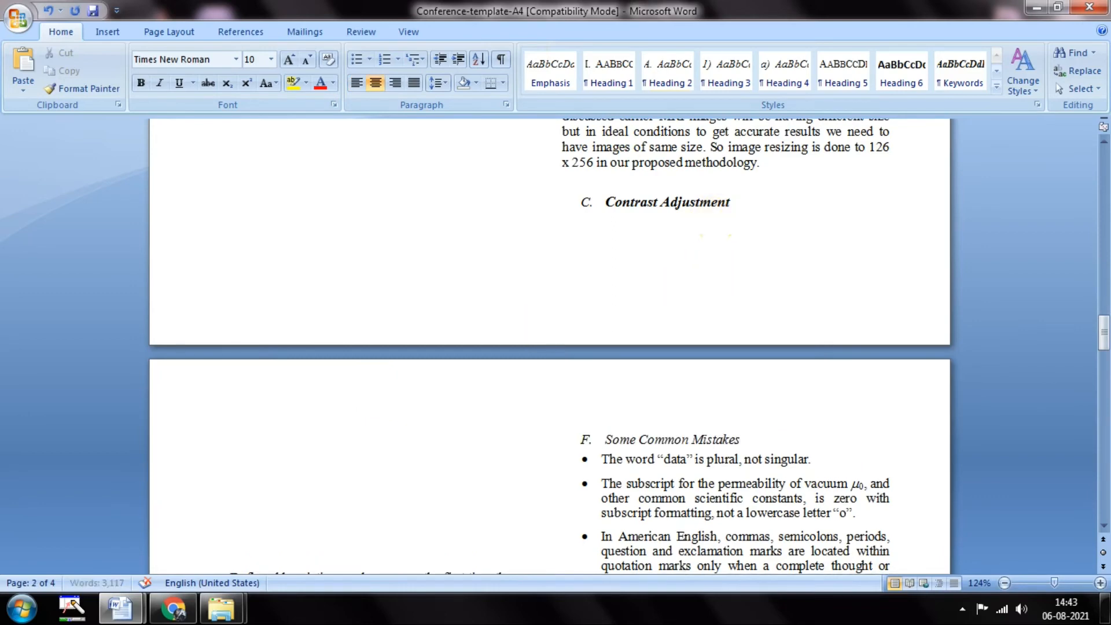
{"action": "key", "text": "Return"}
{"action": "left_click", "coordinate": [354, 90]}
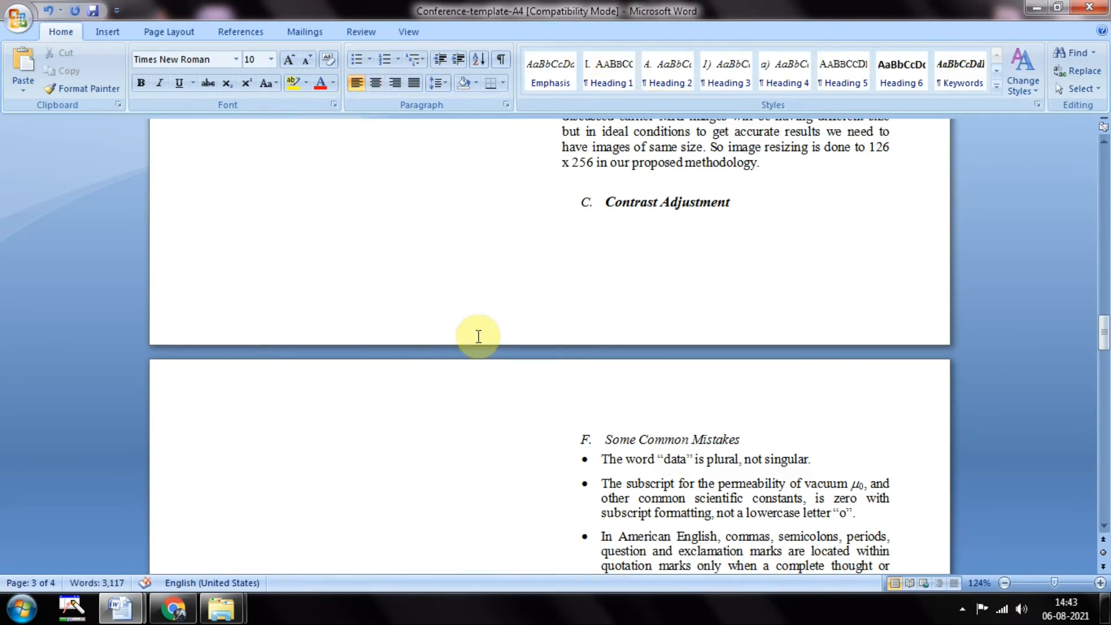
- Copy the contrast equalization paragraph from the source paper to below the "Contrast Adjustment" heading
{"action": "key", "text": "alt+Tab"}
{"action": "left_click_drag", "start_coordinate": [266, 301], "coordinate": [521, 397]}
{"action": "key", "text": "ctrl+c"}
{"action": "key", "text": "alt+Tab"}
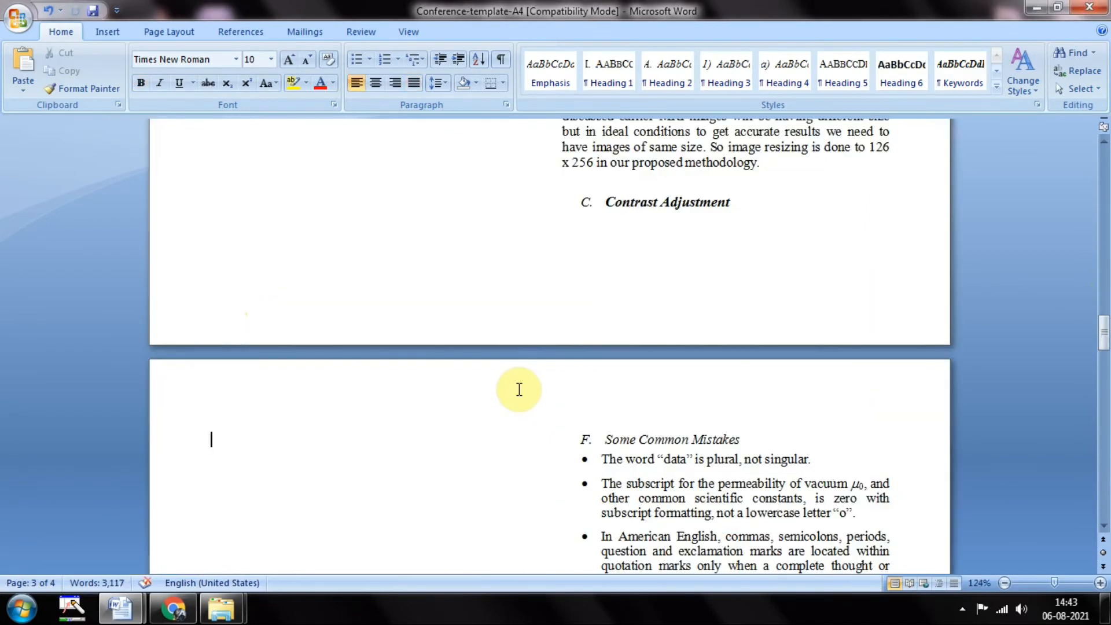
{"action": "key", "text": "ctrl+v"}
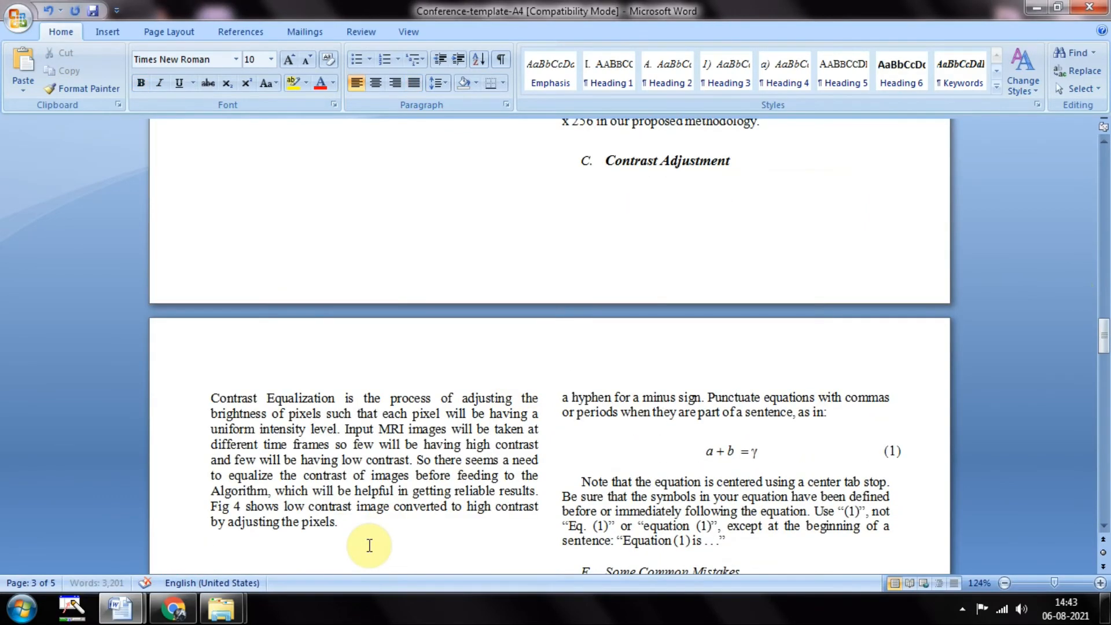
- Copy the low-contrast and high-contrast Fig 4 brain images from the source paper to one line below the contrast paragraph
{"action": "key", "text": "alt+Tab"}
{"action": "left_click", "coordinate": [310, 445]}
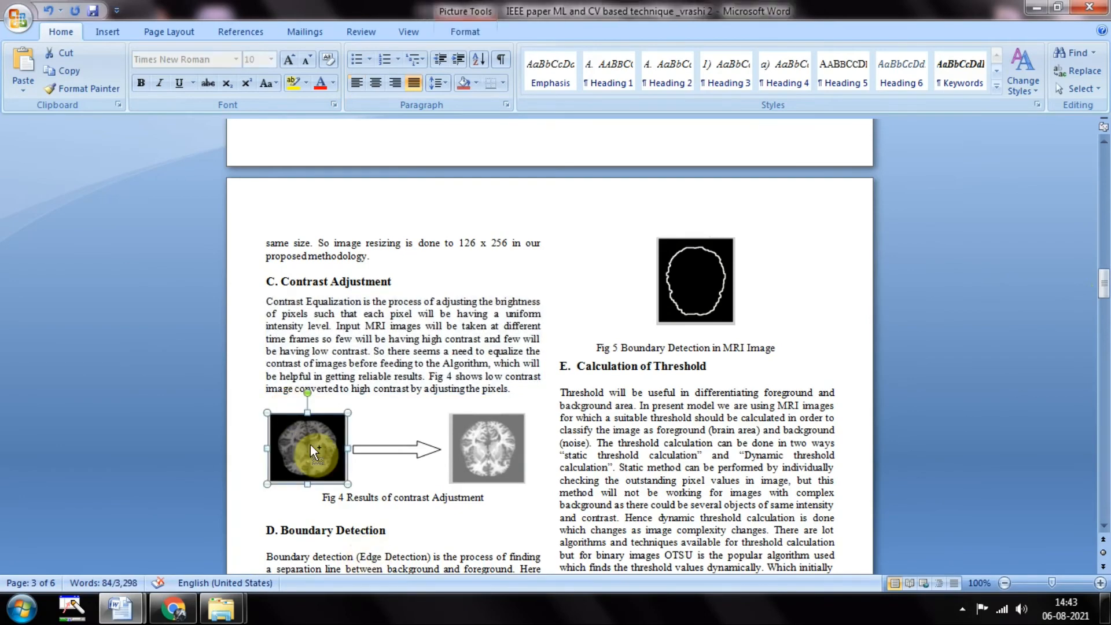
{"action": "key", "text": "alt+Tab"}
{"action": "key", "text": "ctrl+v"}
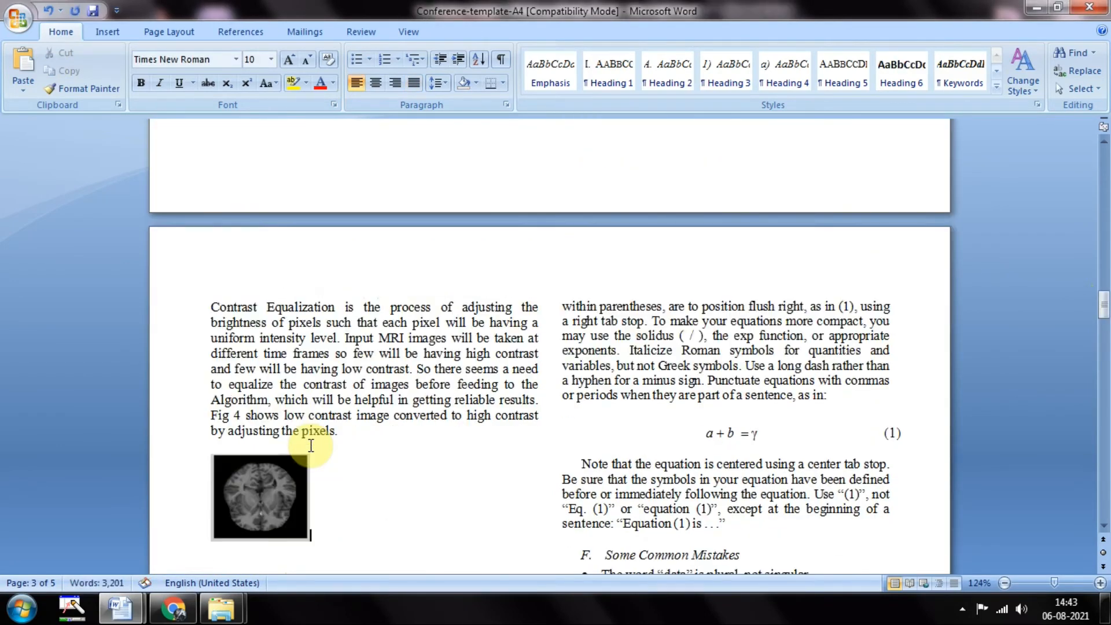
{"action": "key", "text": "alt+Tab"}
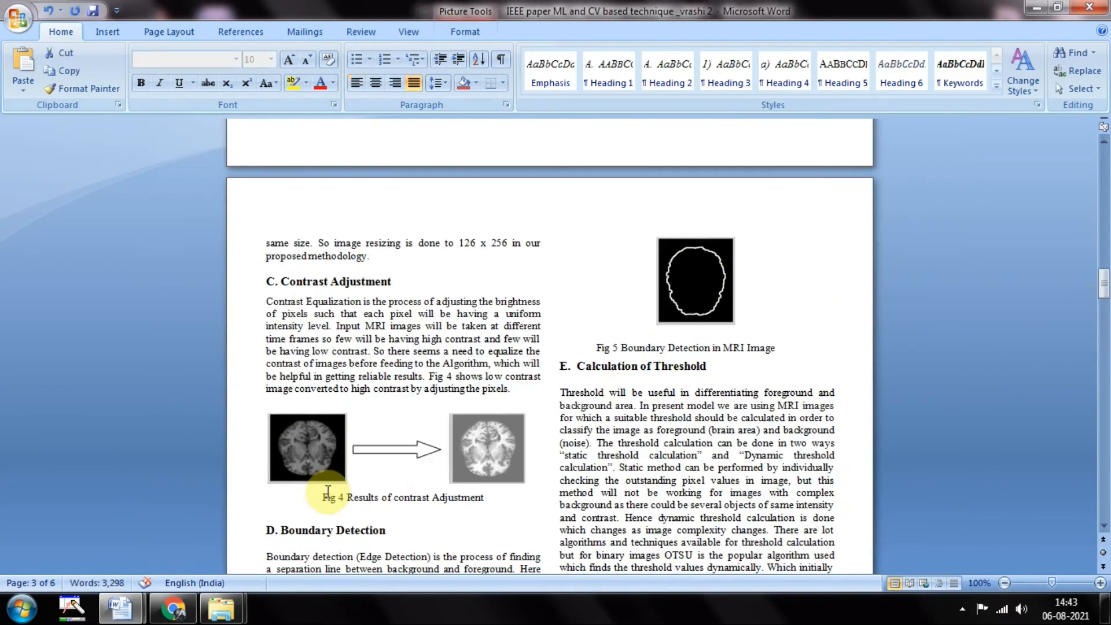
{"action": "left_click", "coordinate": [485, 447]}
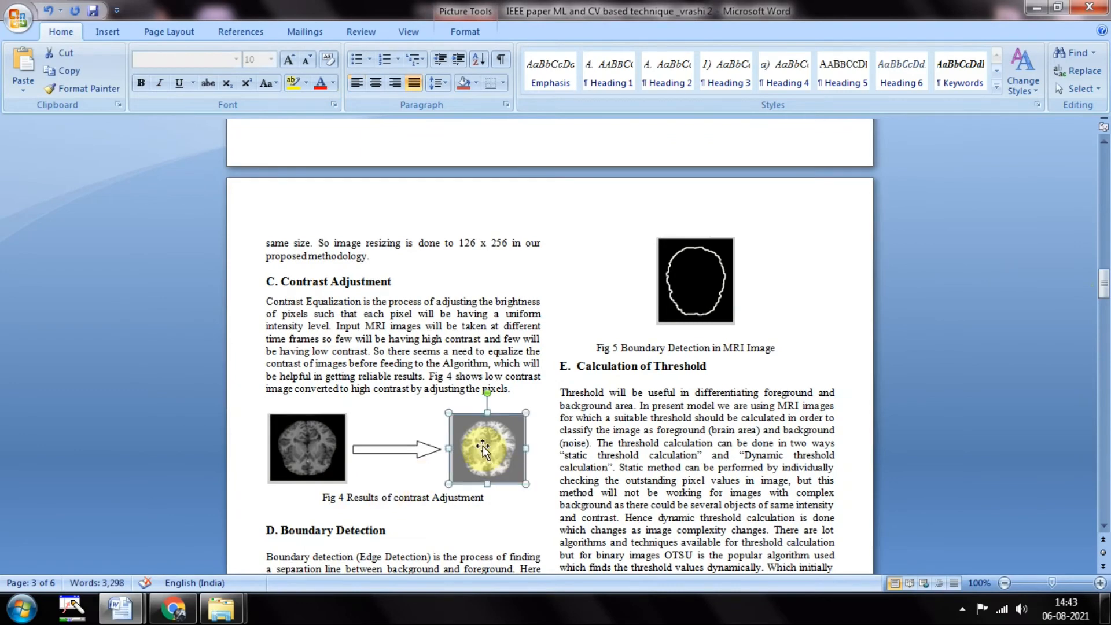
{"action": "key", "text": "alt+Tab"}
{"action": "key", "text": "ctrl+v"}
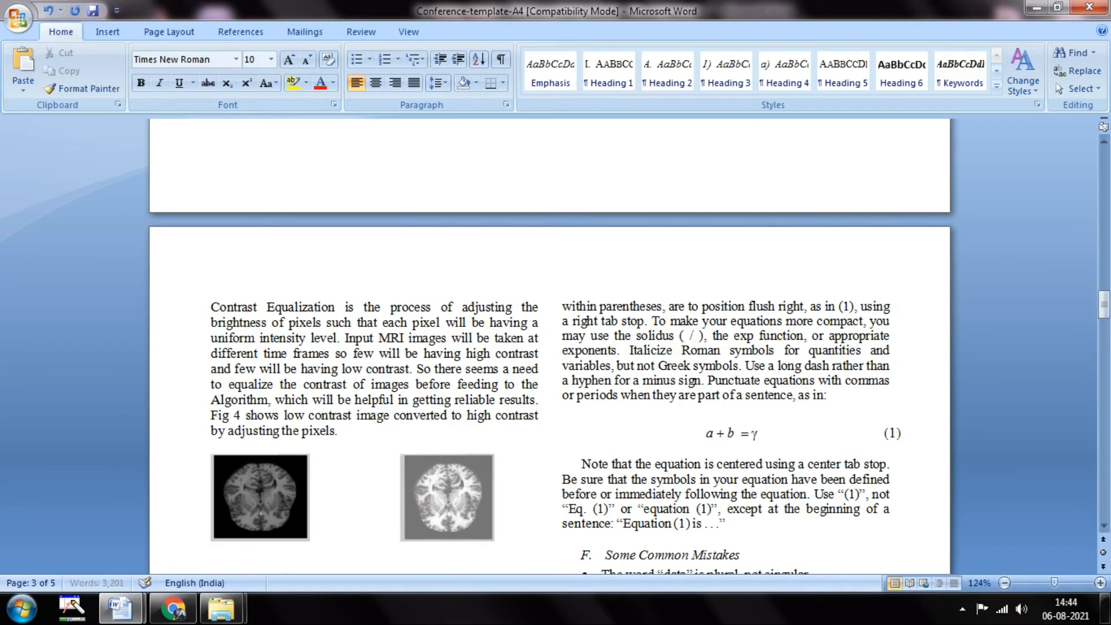
- Copy the block arrow of Fig 4 from the source paper to between the two contrast images
{"action": "key", "text": "alt+Tab"}
{"action": "left_click", "coordinate": [415, 452]}
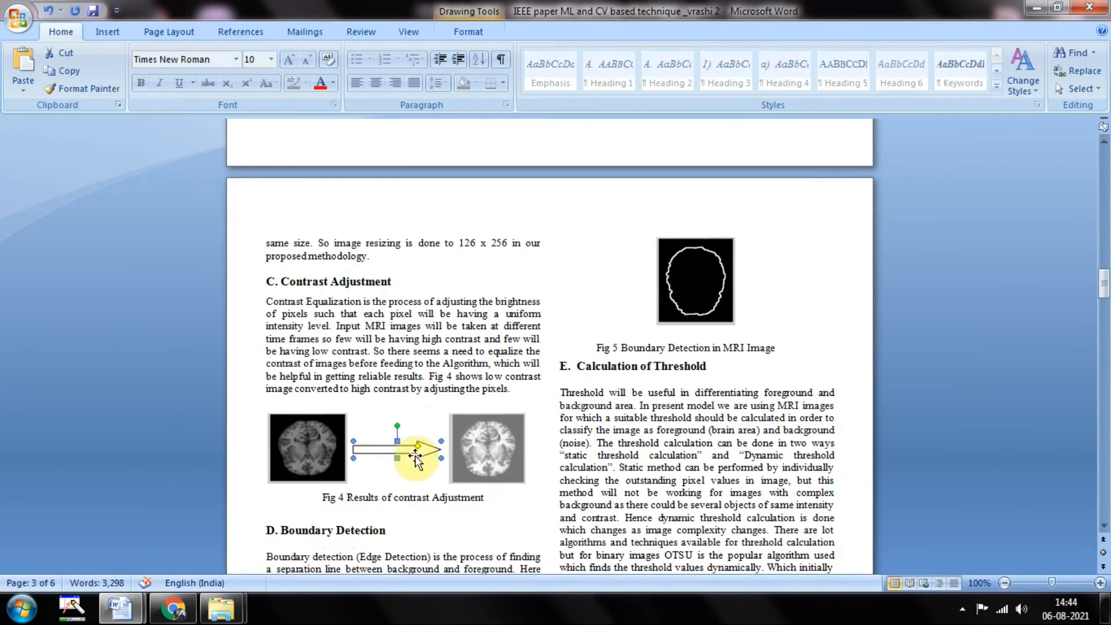
{"action": "key", "text": "alt+Tab"}
{"action": "key", "text": "ctrl+v"}
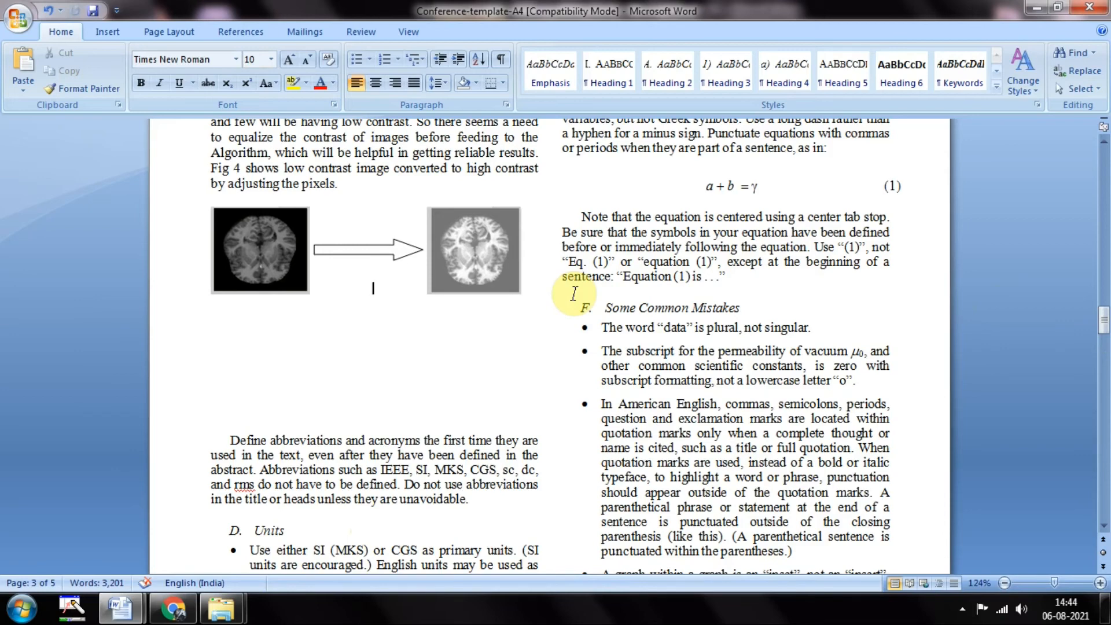
- Copy the "Fig 4 Results of contrast Adjustment" caption box from the source paper and move it up directly beneath the contrast images
{"action": "key", "text": "alt+Tab"}
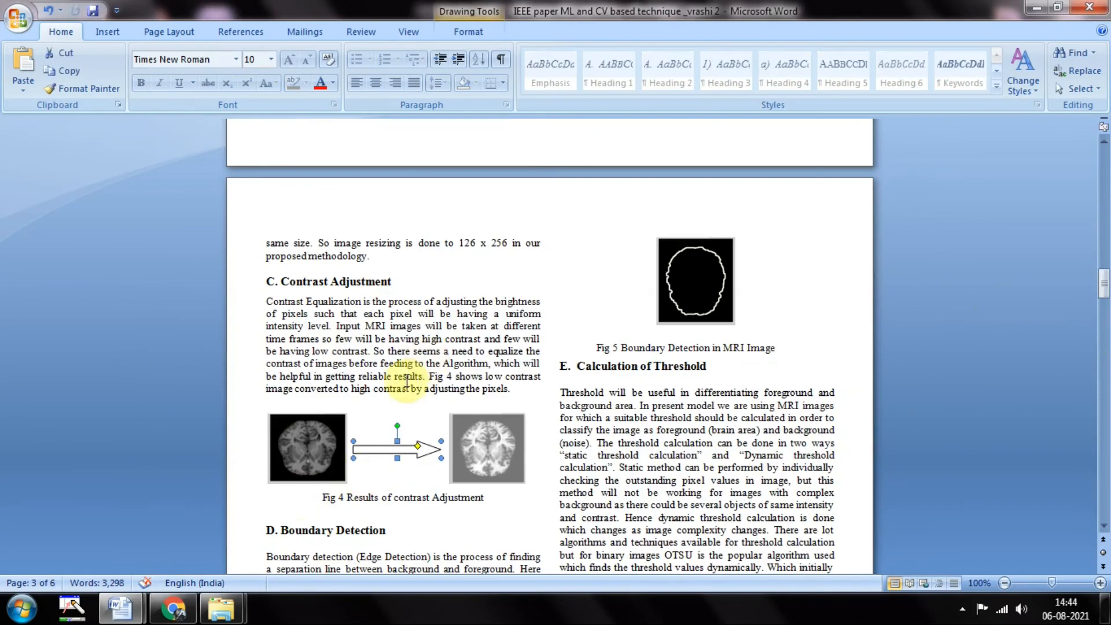
{"action": "left_click", "coordinate": [399, 495]}
{"action": "left_click", "coordinate": [392, 486]}
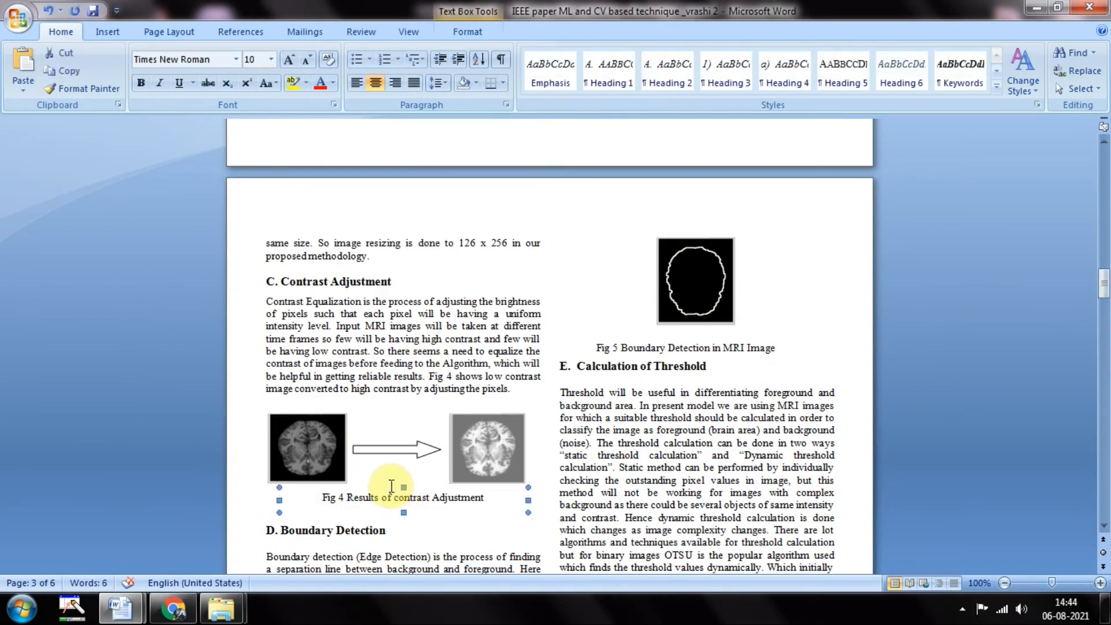
{"action": "key", "text": "ctrl+c"}
{"action": "key", "text": "alt+Tab"}
{"action": "key", "text": "ctrl+v"}
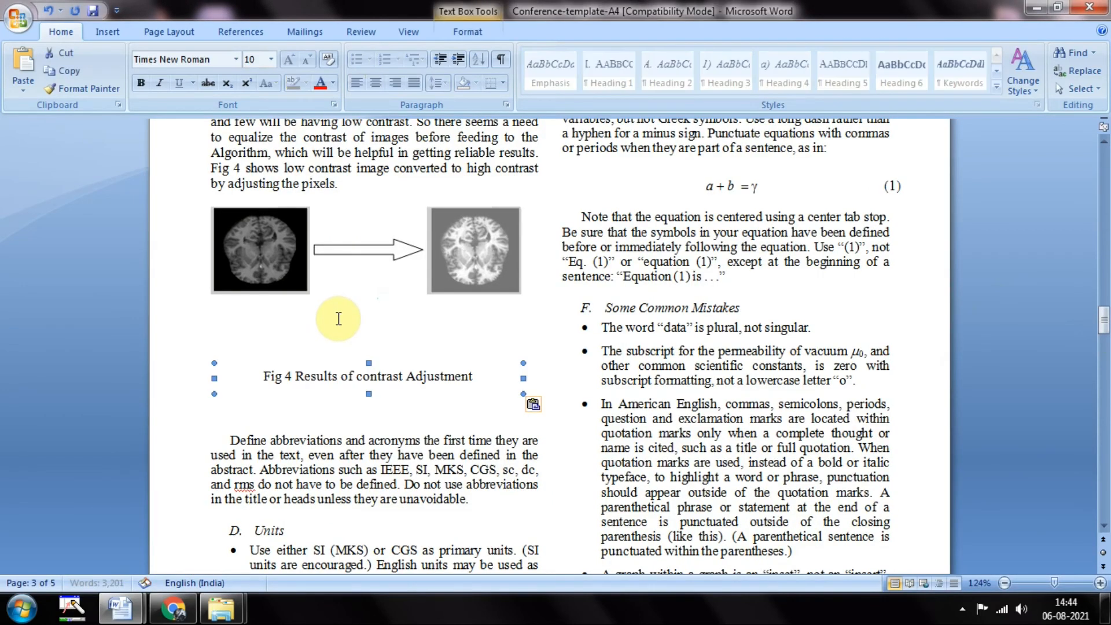
{"action": "left_click_drag", "start_coordinate": [341, 363], "coordinate": [338, 313]}
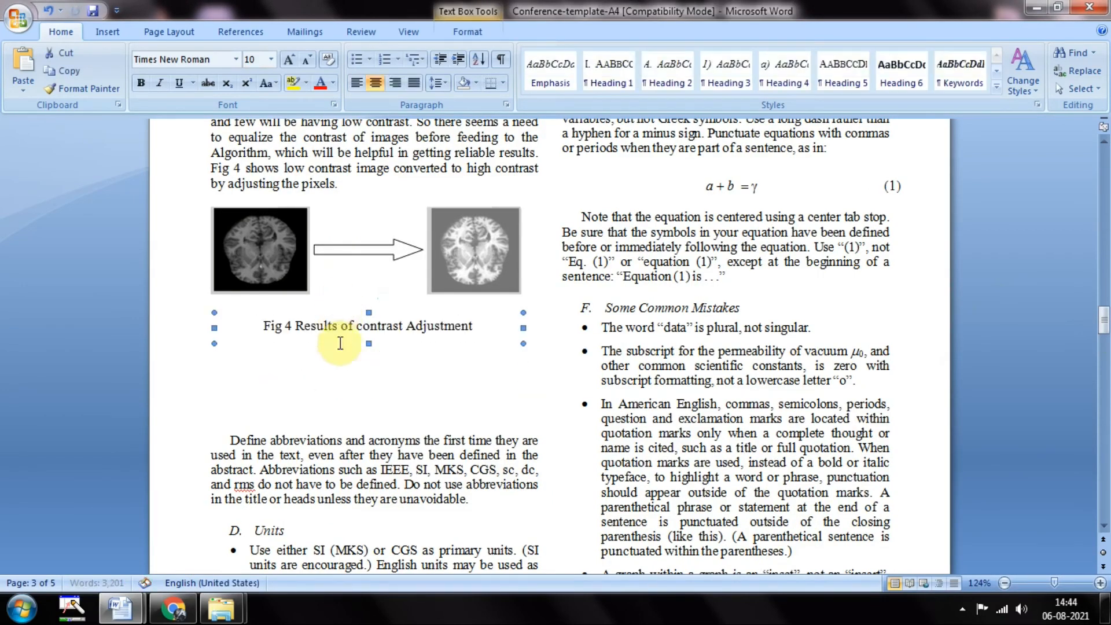
- Narrow the Fig 4 caption box from both sides so the caption is centred under the images
{"action": "left_click", "coordinate": [360, 379]}
{"action": "left_click", "coordinate": [358, 327]}
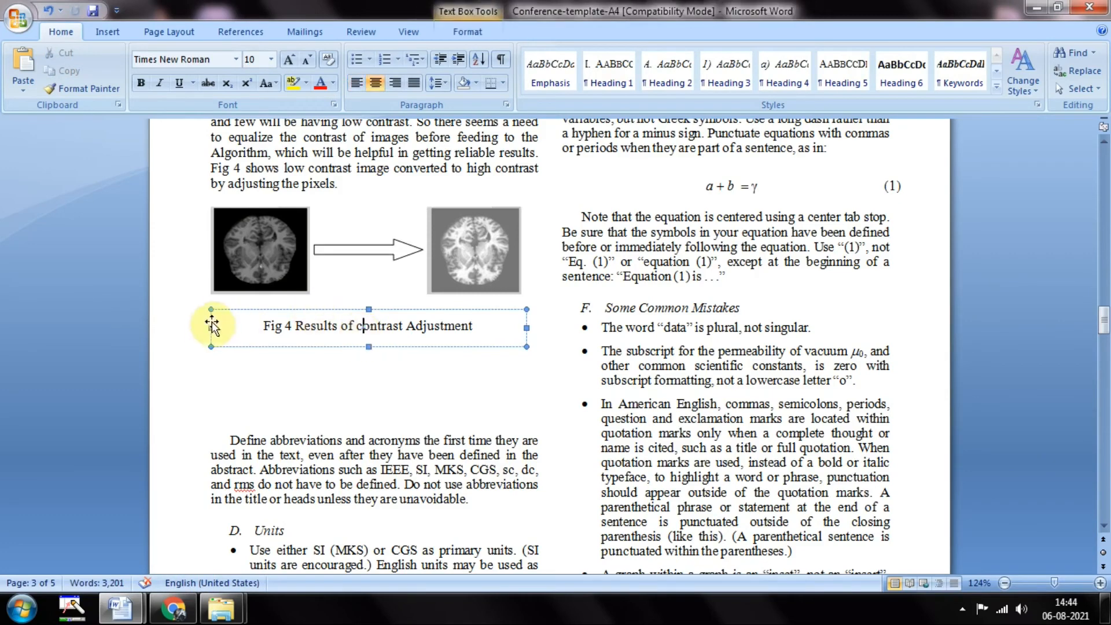
{"action": "left_click_drag", "start_coordinate": [211, 328], "coordinate": [241, 329]}
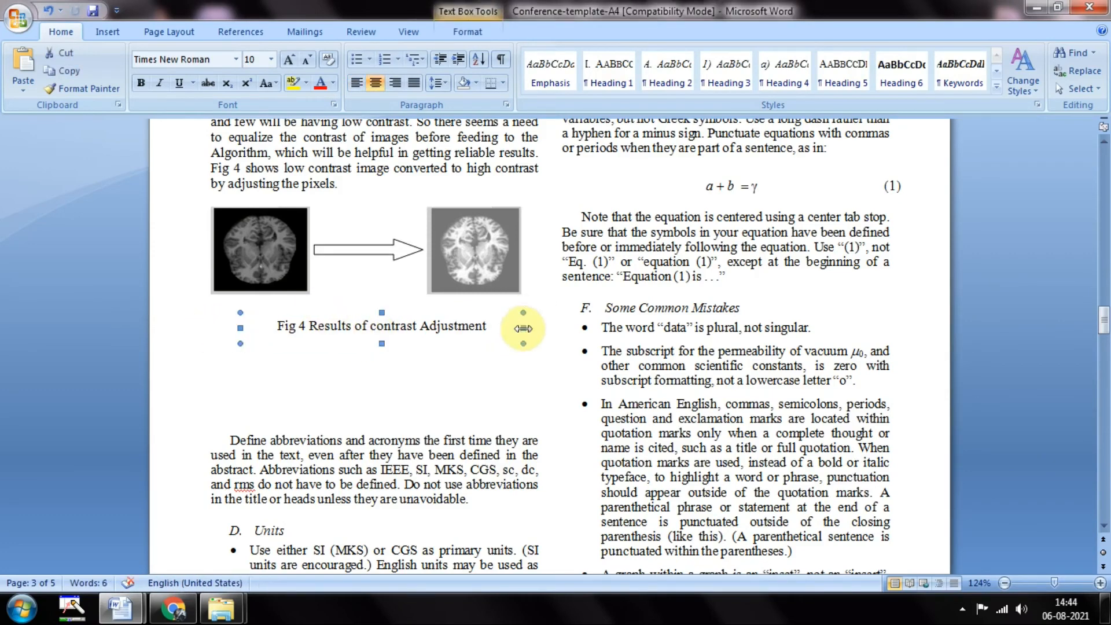
{"action": "left_click_drag", "start_coordinate": [523, 328], "coordinate": [508, 329]}
{"action": "left_click", "coordinate": [496, 373]}
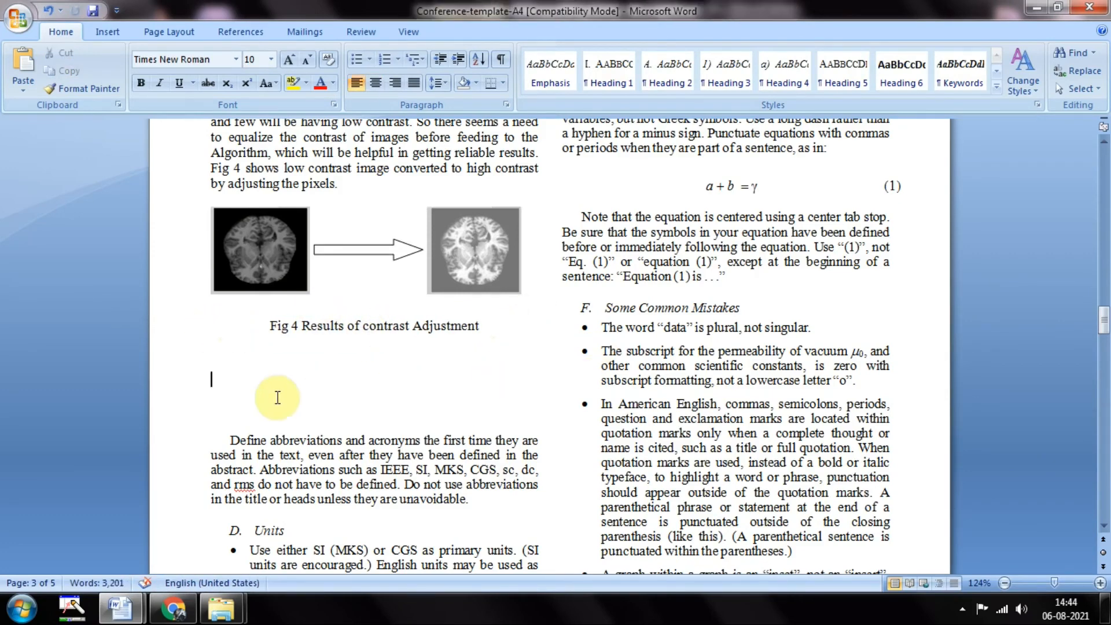
- Add the lettered subsection heading "D. Boundary Detection" below the Fig 4 caption, taking its title from the source paper
{"action": "key", "text": "alt+Tab"}
{"action": "scroll", "coordinate": [277, 398], "scroll_direction": "down", "scroll_amount": 6}
{"action": "left_click_drag", "start_coordinate": [387, 336], "coordinate": [290, 341]}
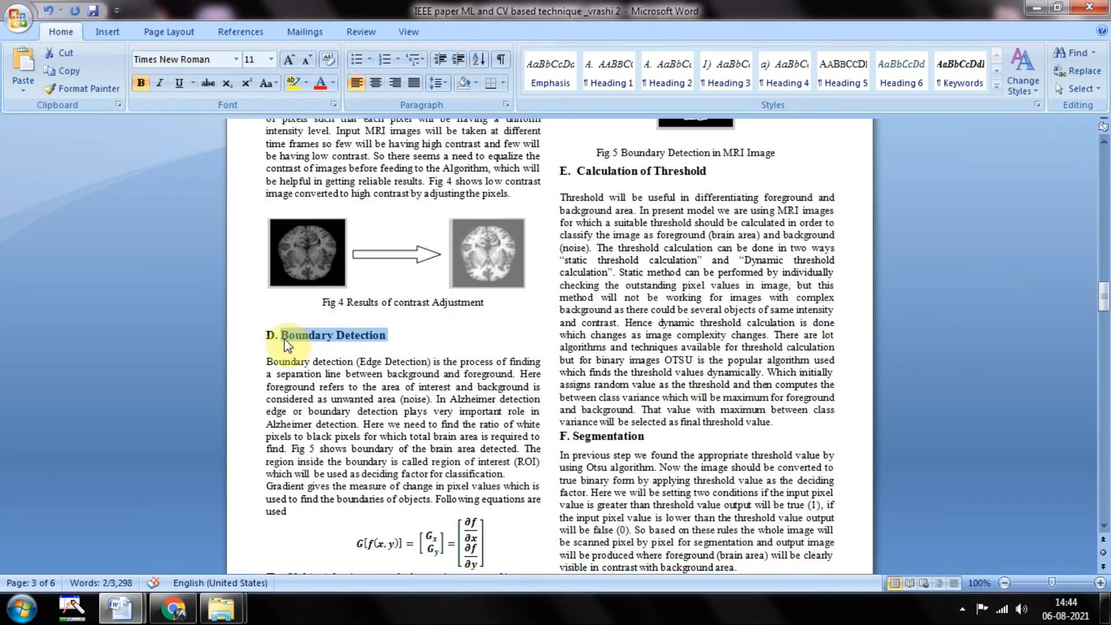
{"action": "key", "text": "alt+Tab"}
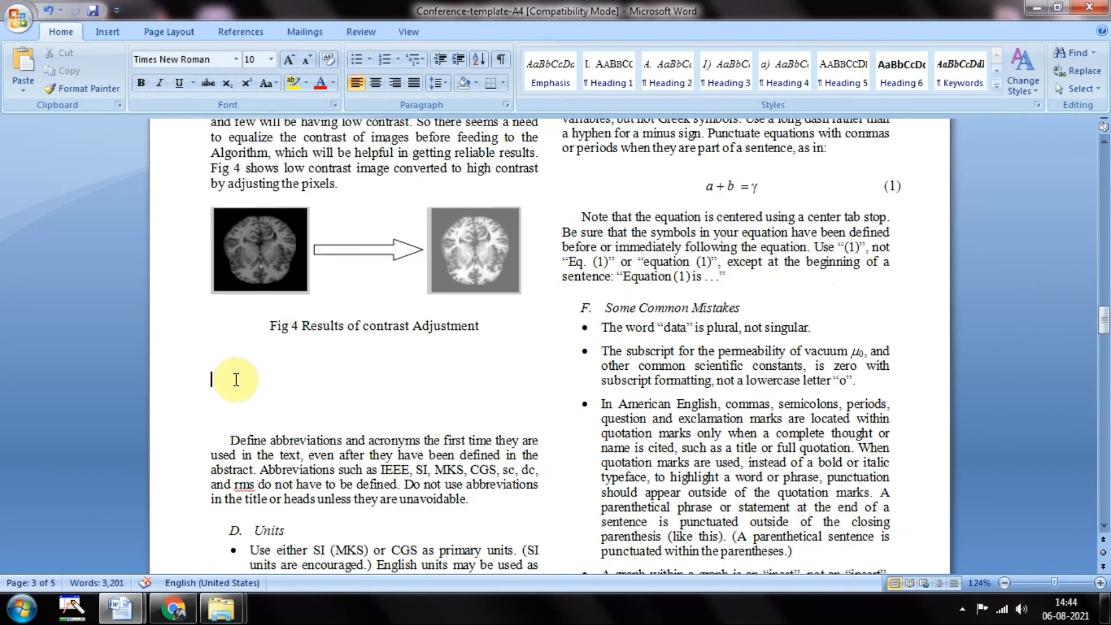
{"action": "type", "text": "D."}
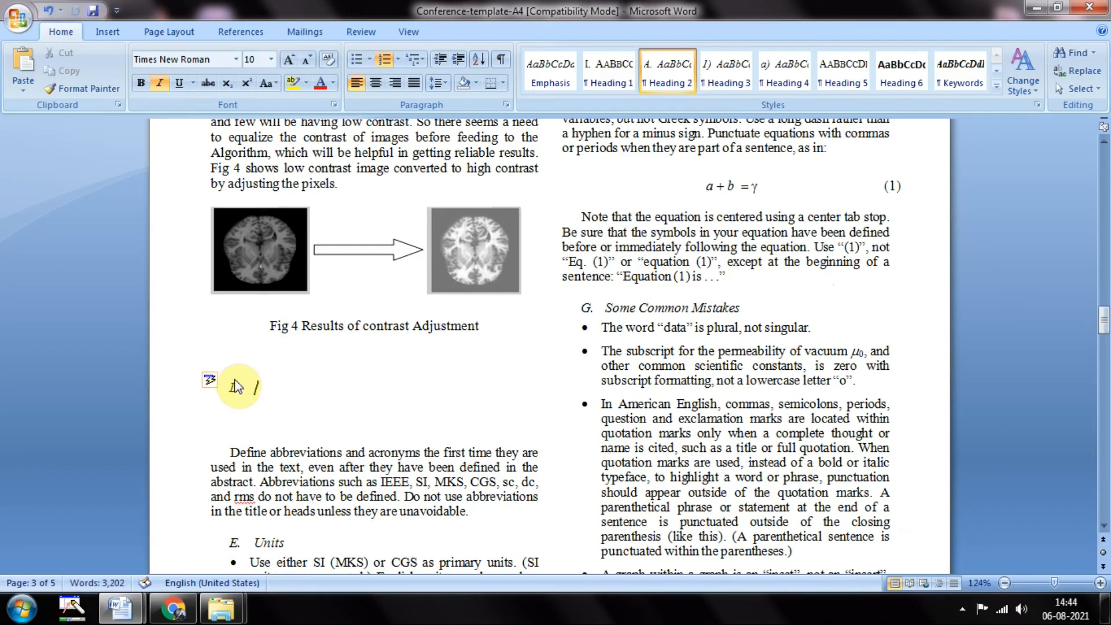
{"action": "key", "text": "ctrl+v"}
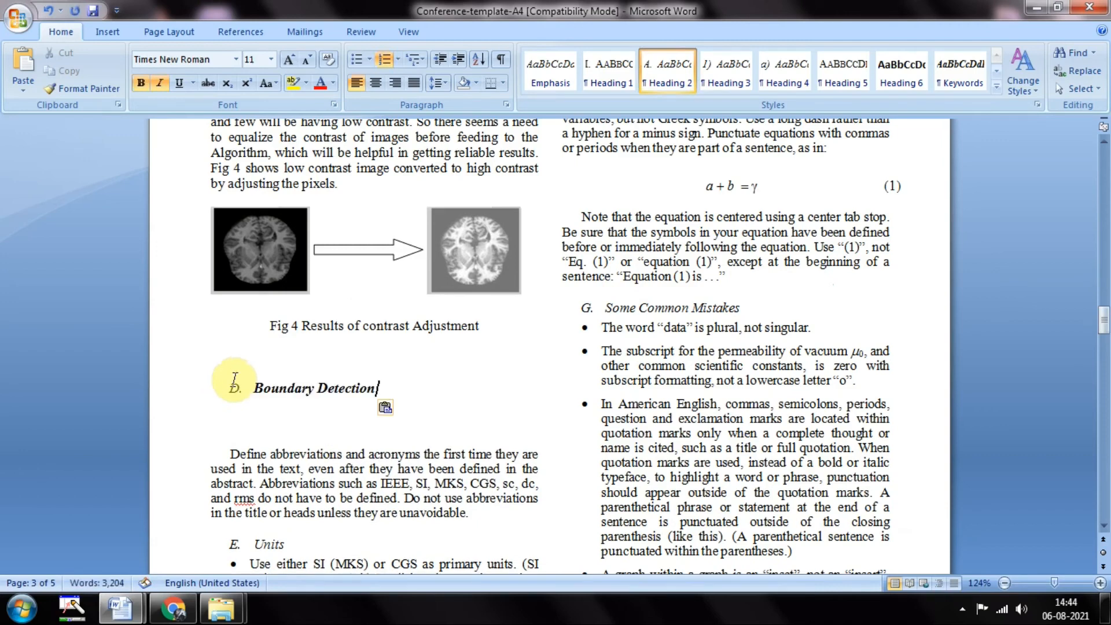
{"action": "left_click", "coordinate": [963, 611]}
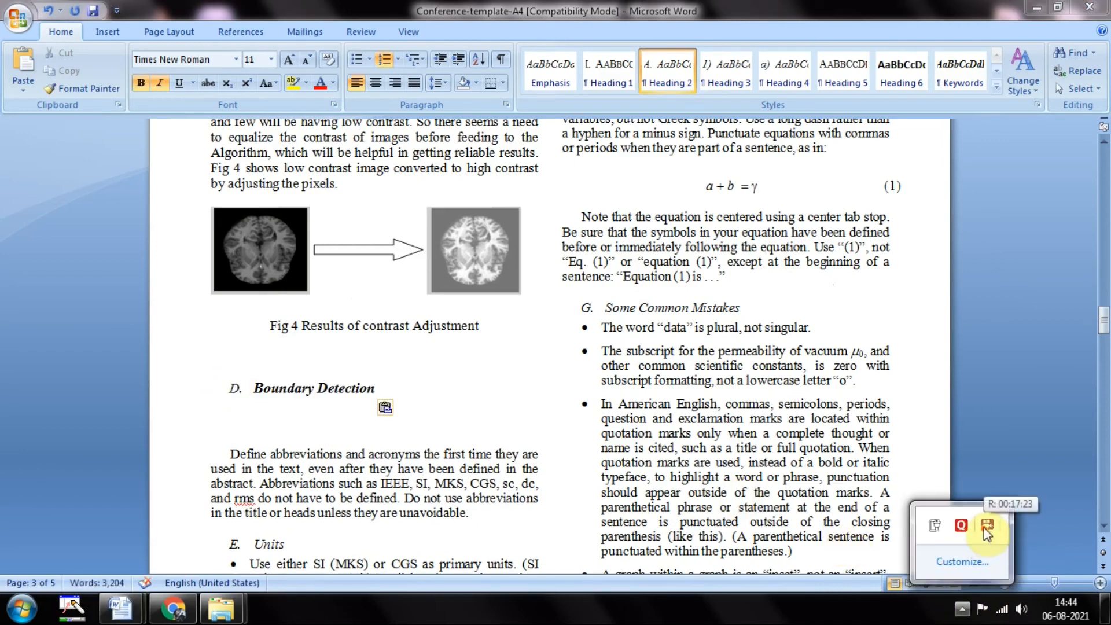
{"action": "left_click", "coordinate": [1012, 370]}
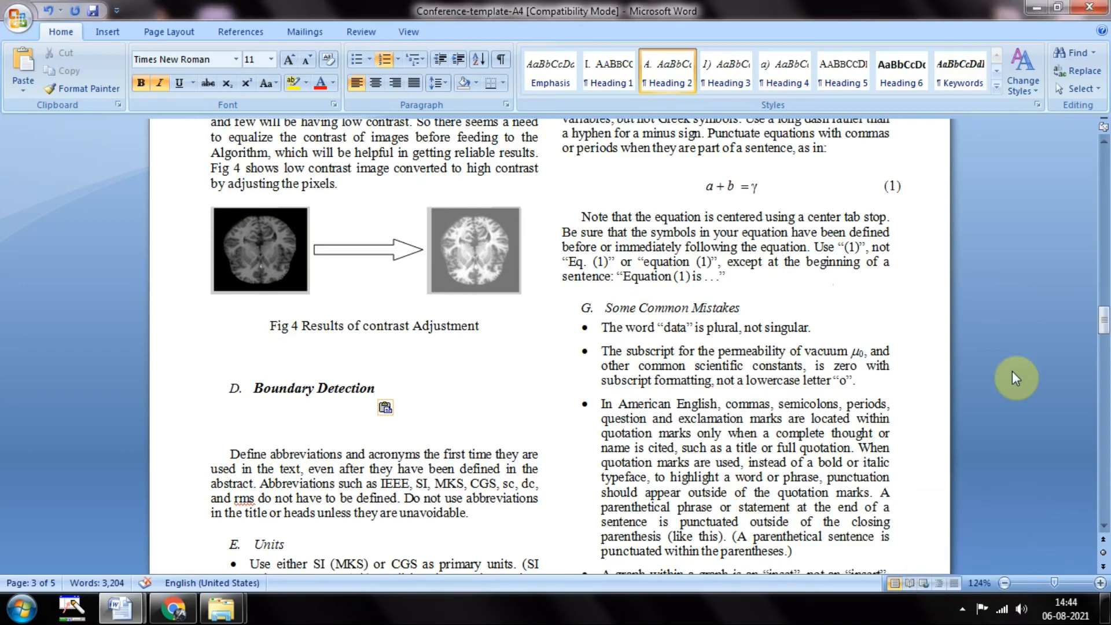